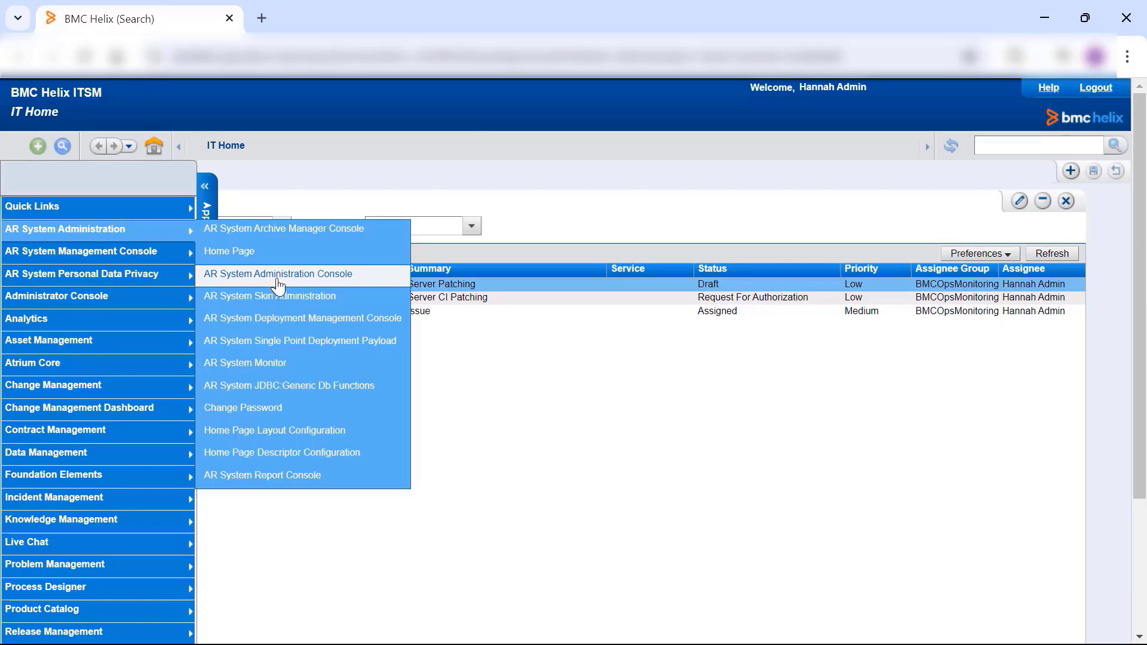
- Open Centralized Configuration in the AR System Administration Console and load the * settings of com.bmc.arsys.server.shared
{"action": "left_click", "coordinate": [277, 284]}
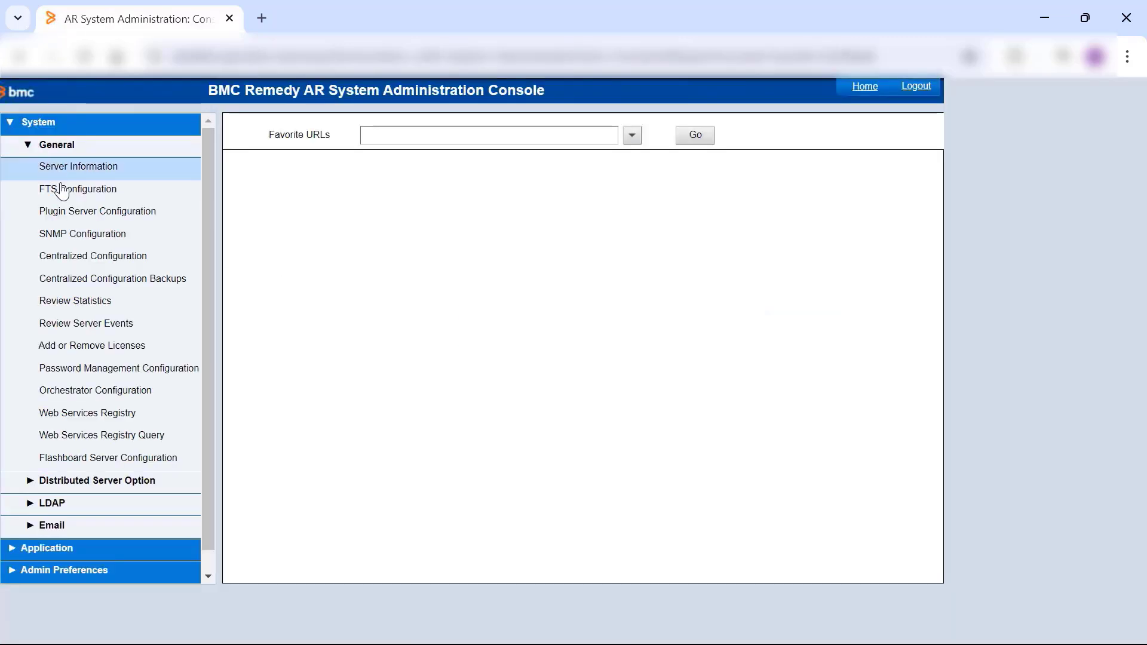
{"action": "left_click", "coordinate": [100, 267]}
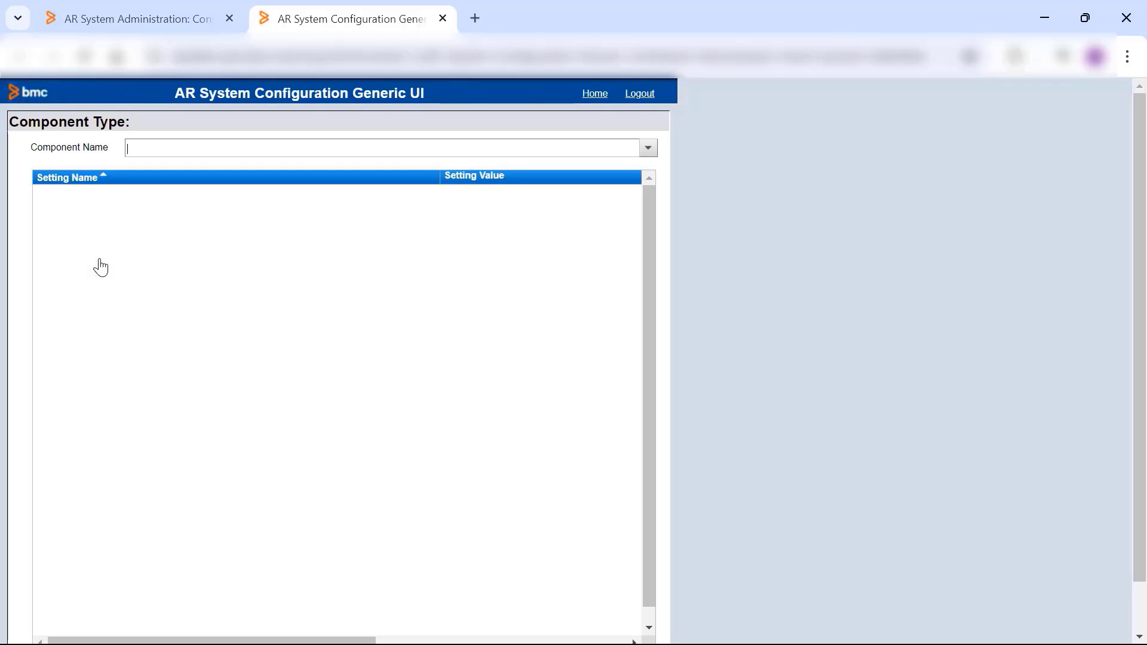
{"action": "left_click", "coordinate": [649, 149]}
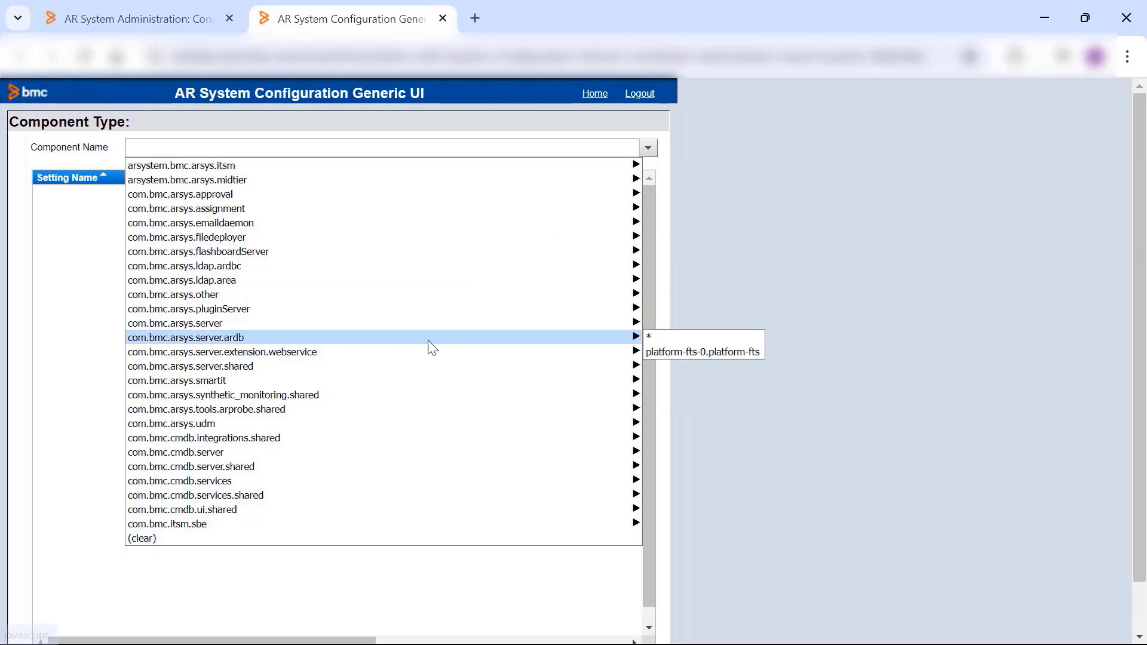
{"action": "mouse_move", "coordinate": [411, 371]}
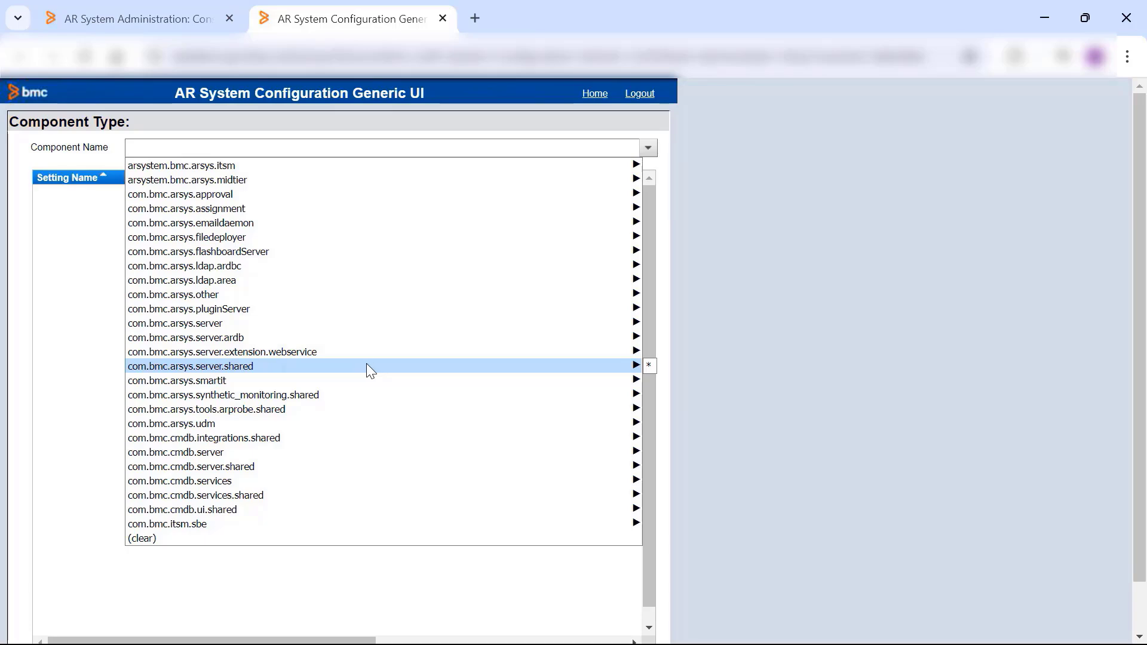
{"action": "left_click", "coordinate": [647, 365]}
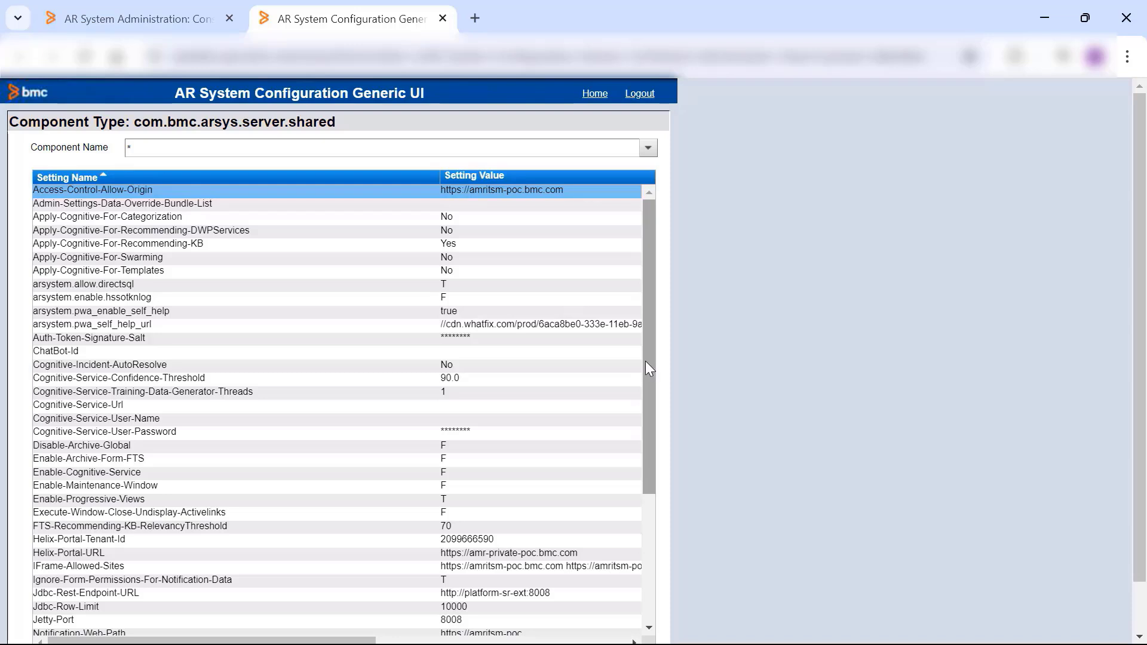
- Find the Redirect-URL setting in the component's settings list and examine its full value
{"action": "left_click_drag", "start_coordinate": [646, 362], "coordinate": [650, 464]}
{"action": "left_click", "coordinate": [196, 465]}
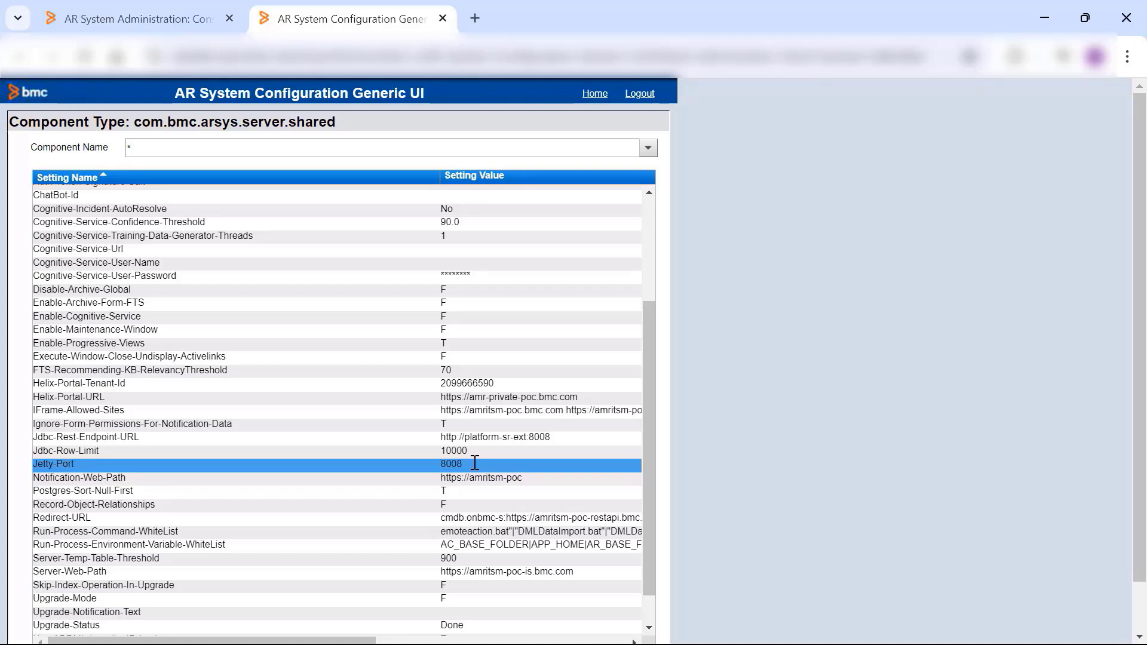
{"action": "scroll", "coordinate": [287, 442], "scroll_direction": "down", "scroll_amount": 3}
{"action": "left_click", "coordinate": [97, 424]}
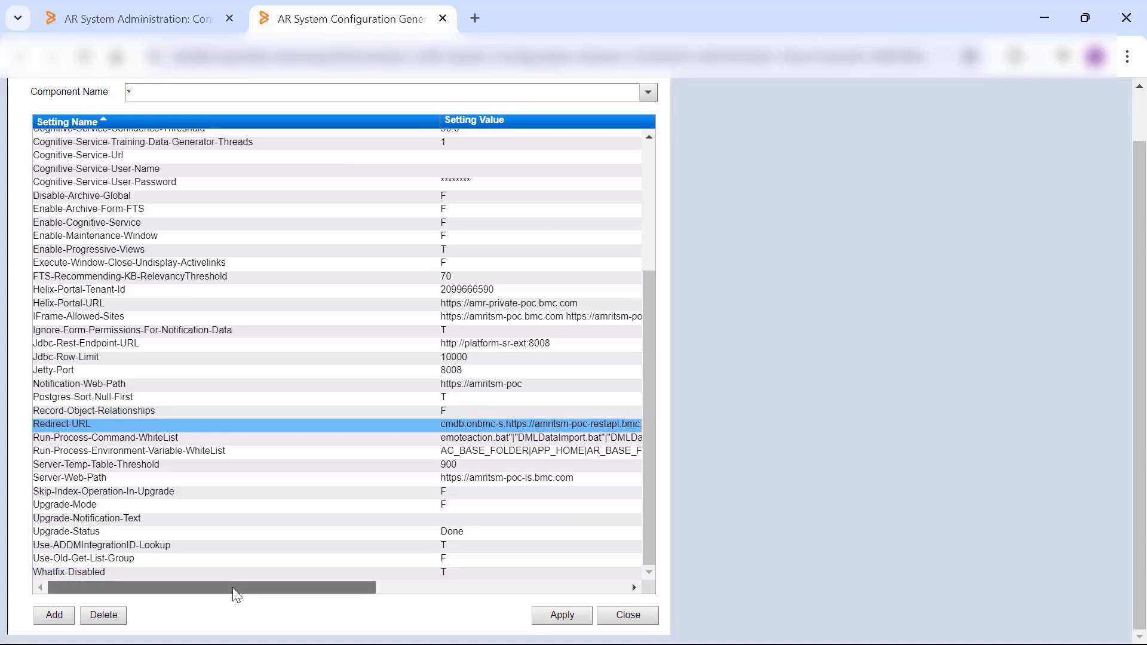
{"action": "left_click_drag", "start_coordinate": [233, 590], "coordinate": [392, 609]}
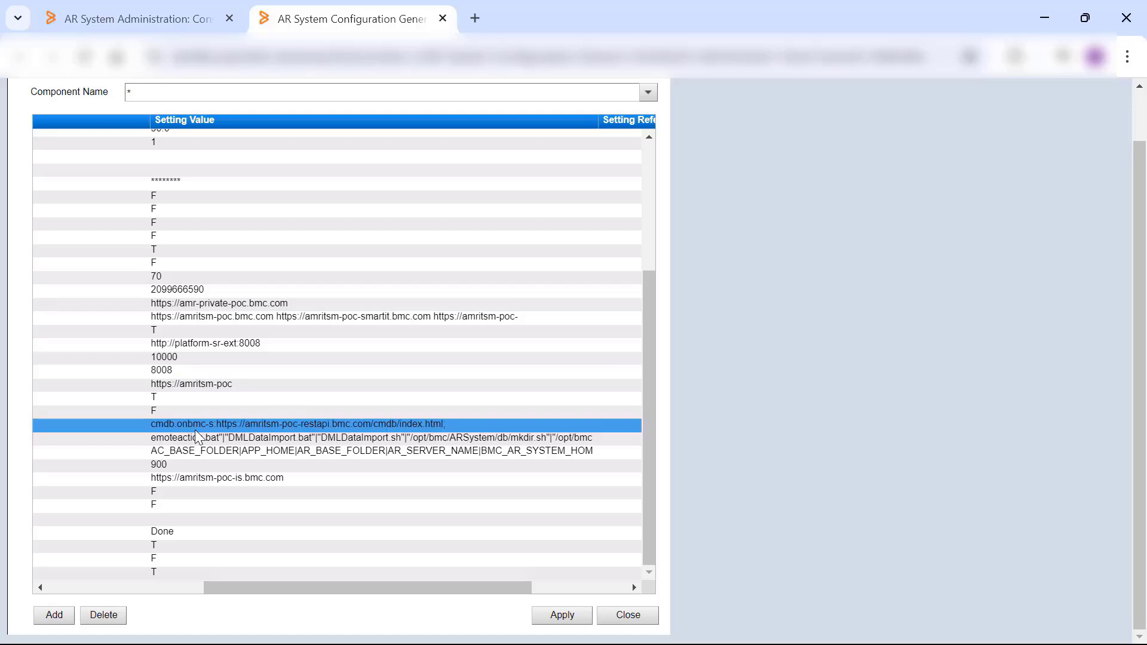
{"action": "left_click_drag", "start_coordinate": [406, 589], "coordinate": [200, 594]}
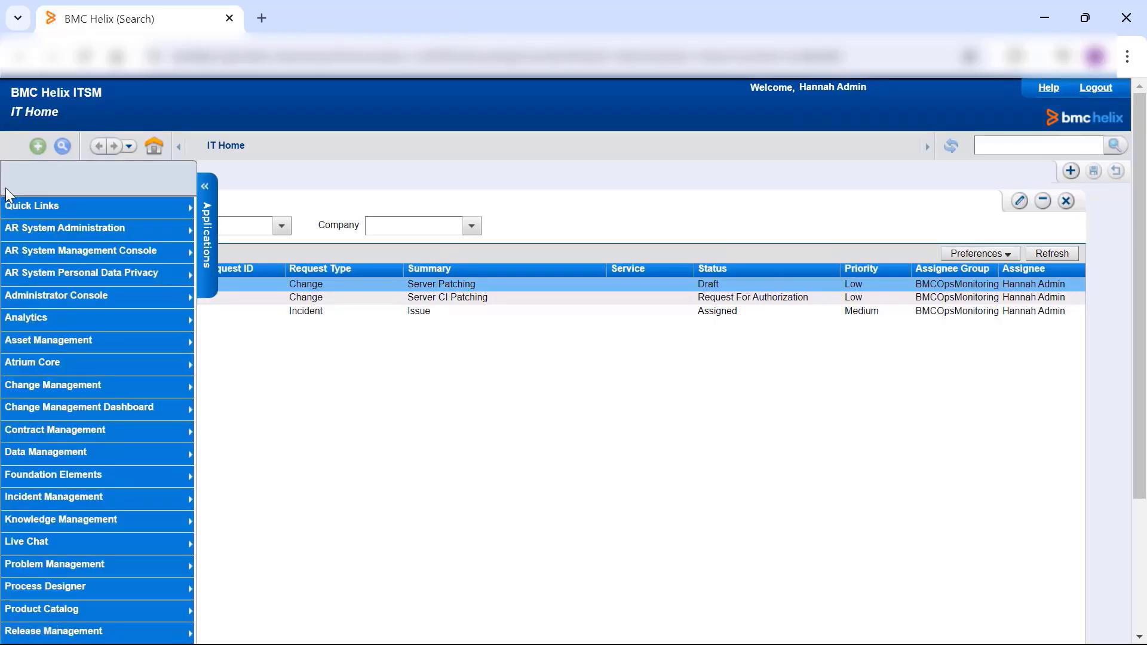
- Open Atrium Core's Configuration Manager Dashboard from IT Home and set the Data Flow period to Last 7 days
{"action": "mouse_move", "coordinate": [112, 370]}
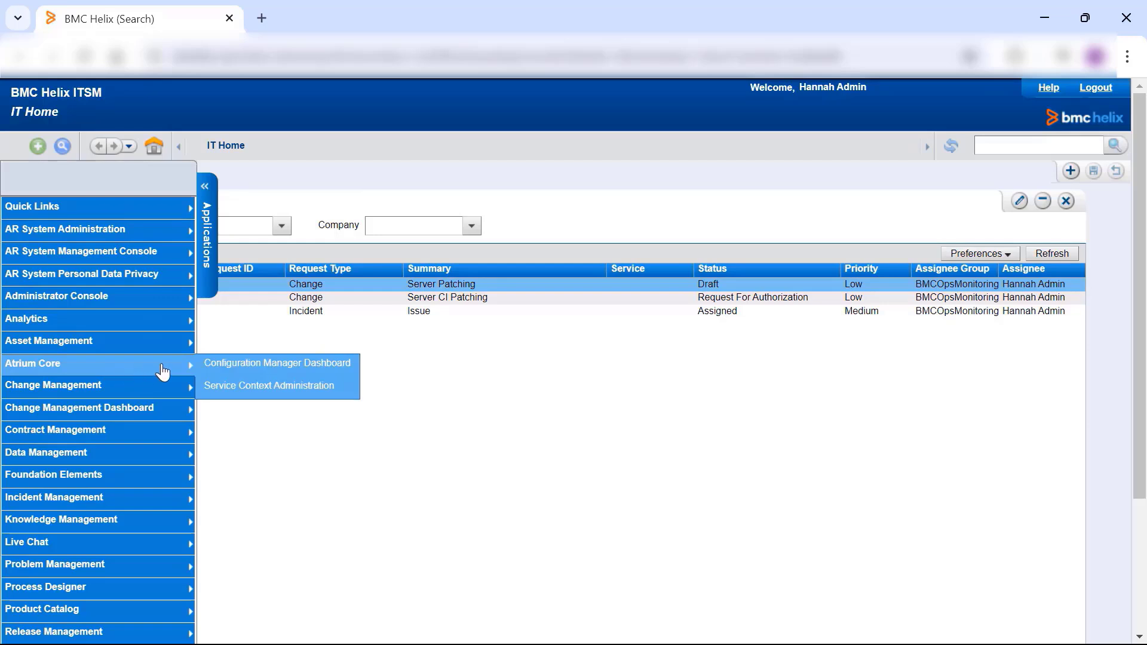
{"action": "left_click", "coordinate": [256, 372]}
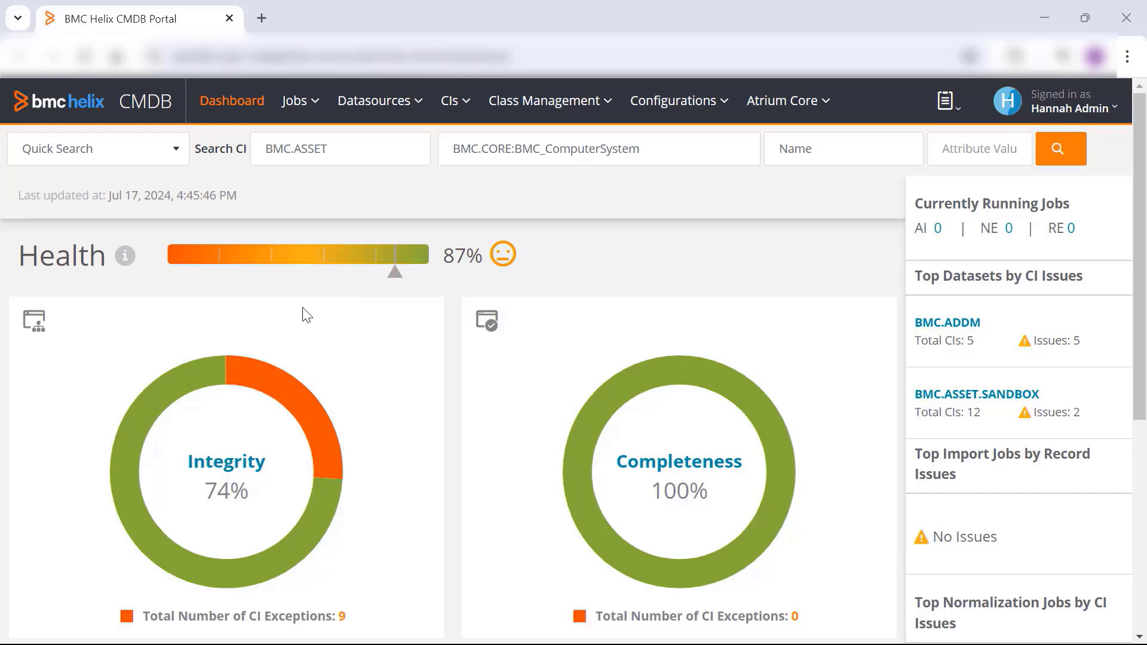
{"action": "scroll", "coordinate": [231, 320], "scroll_direction": "down", "scroll_amount": 2}
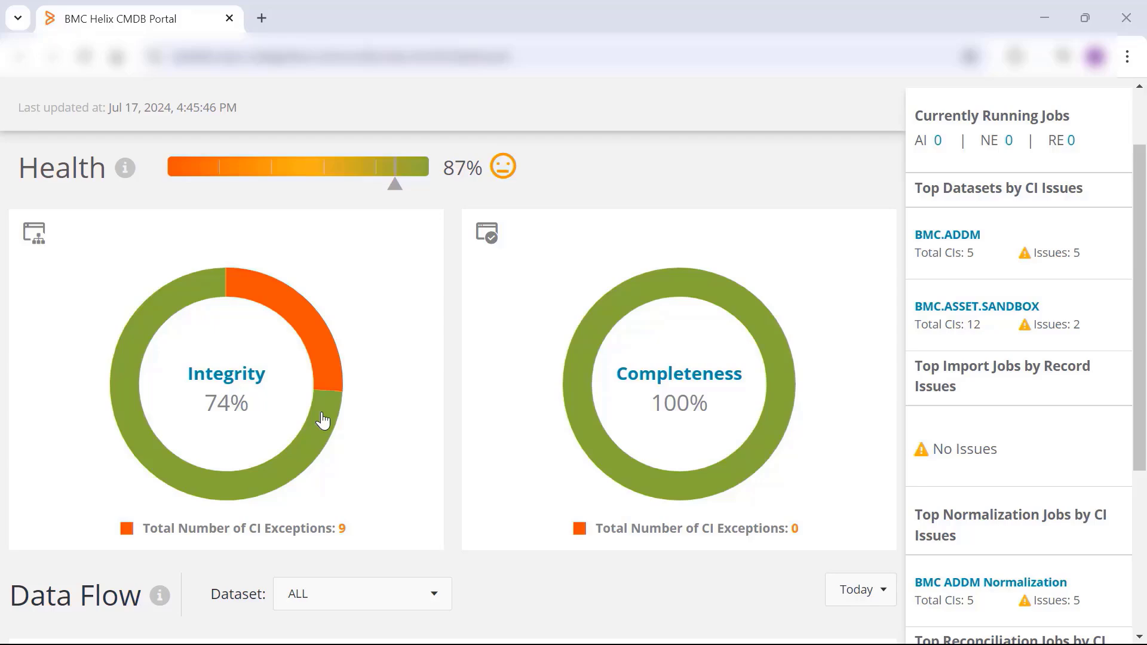
{"action": "scroll", "coordinate": [61, 349], "scroll_direction": "down", "scroll_amount": 5}
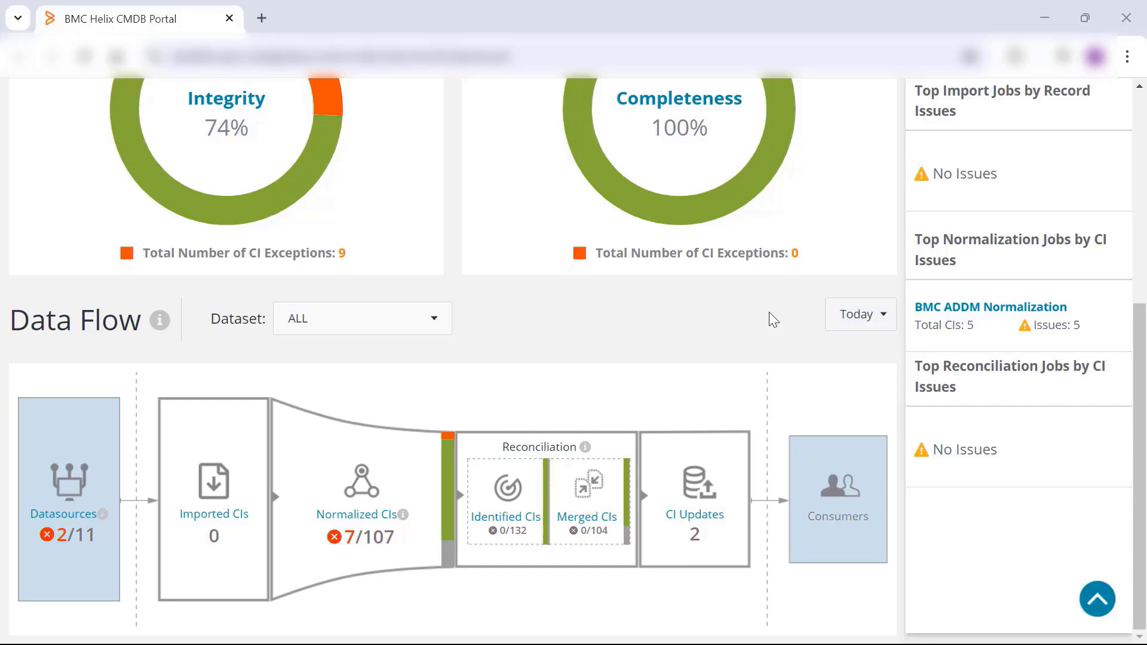
{"action": "left_click", "coordinate": [855, 321]}
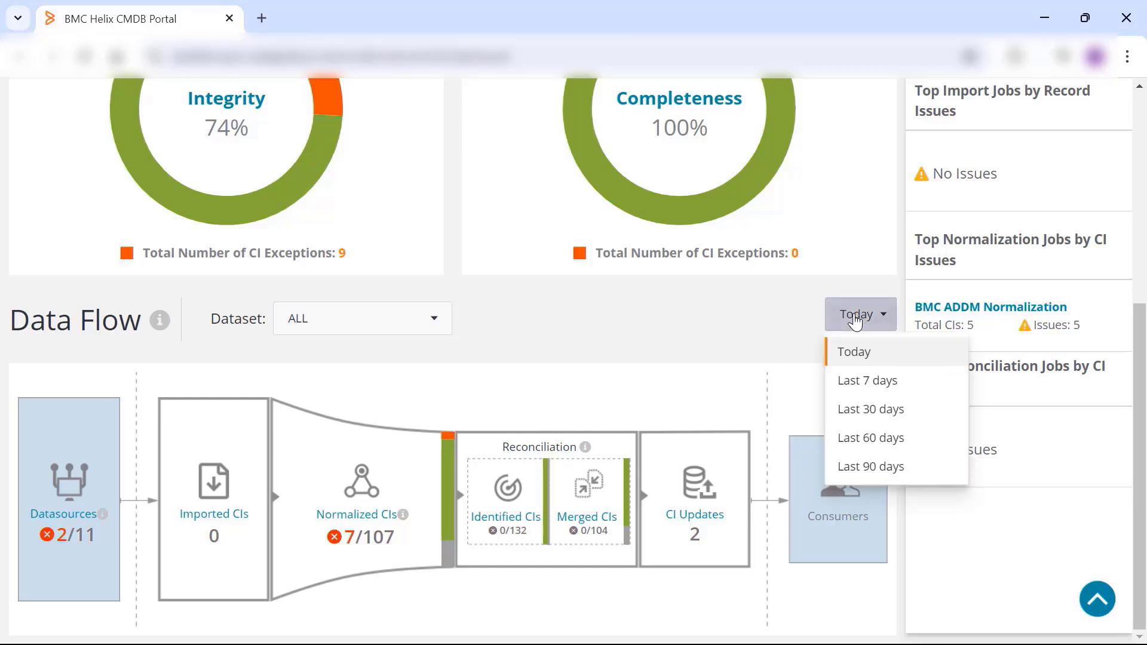
{"action": "left_click", "coordinate": [856, 388]}
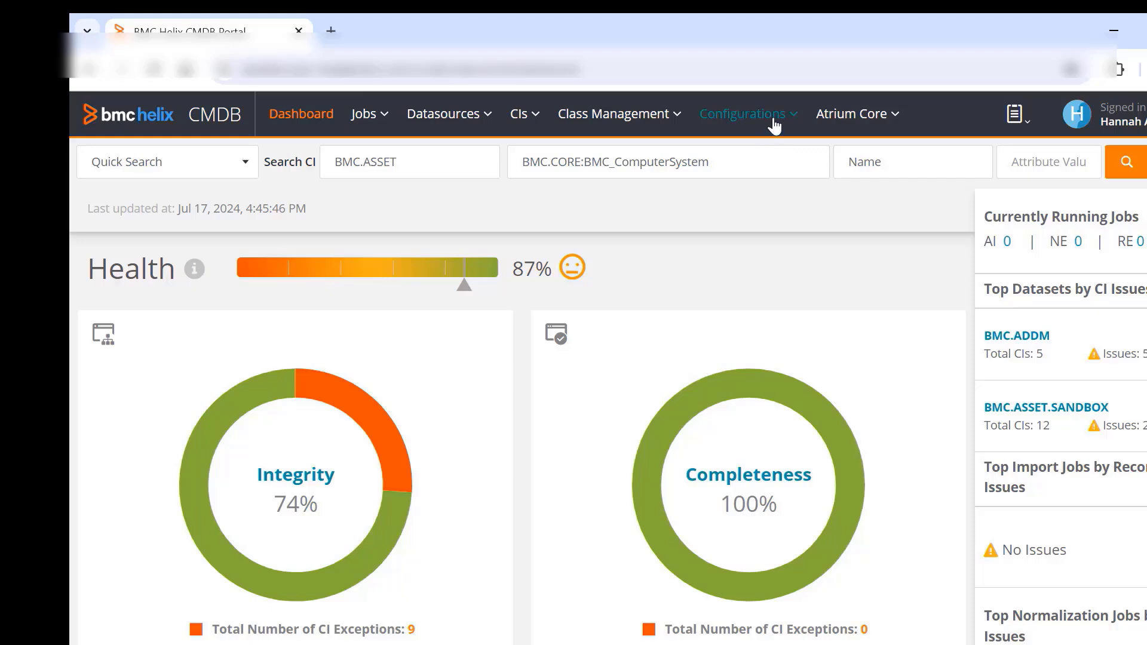
- Open the Dashboard and Datasources configuration and examine its thread counts and the KPI and Datasource excluded-class settings
{"action": "left_click", "coordinate": [774, 123]}
{"action": "mouse_move", "coordinate": [788, 156]}
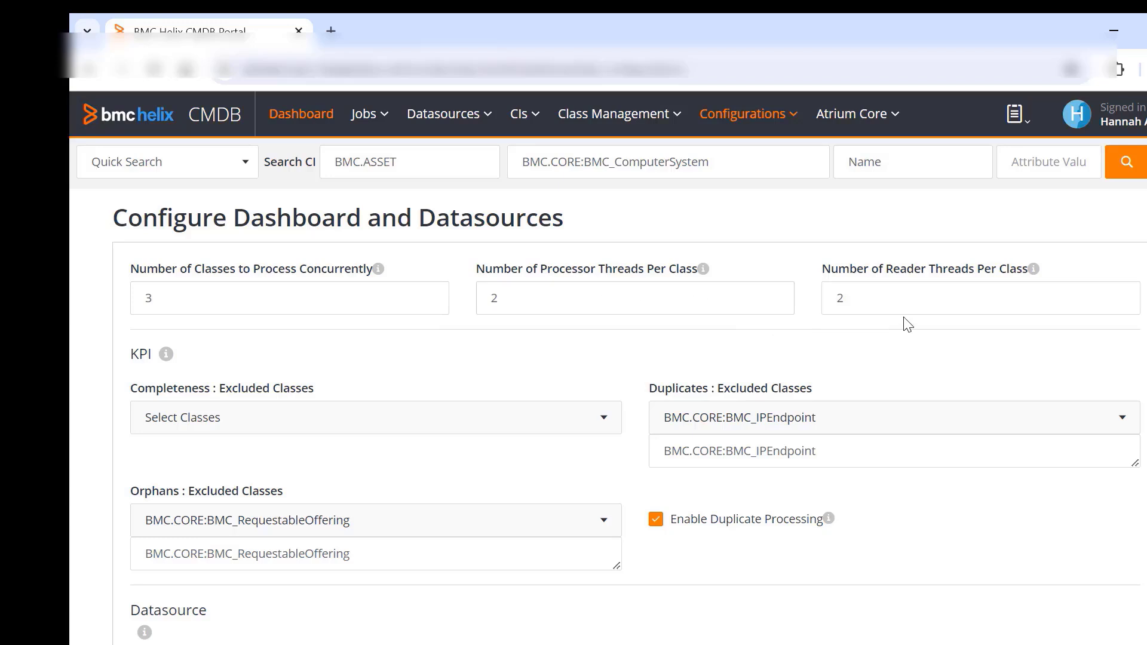
{"action": "scroll", "coordinate": [404, 346], "scroll_direction": "down", "scroll_amount": 1}
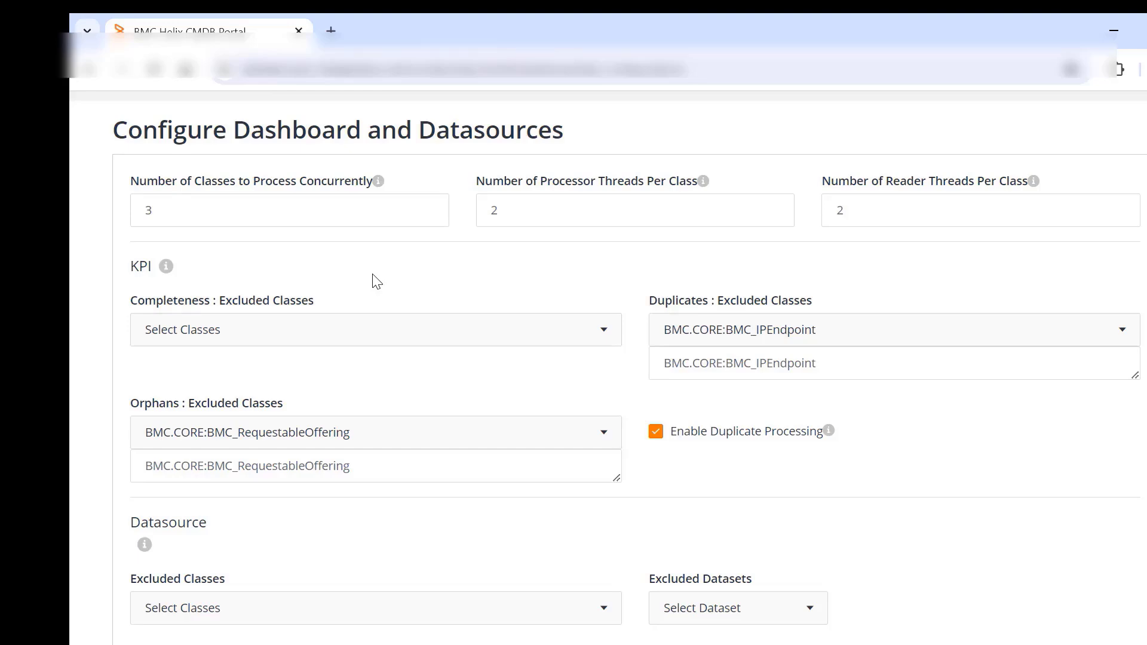
{"action": "left_click", "coordinate": [370, 332]}
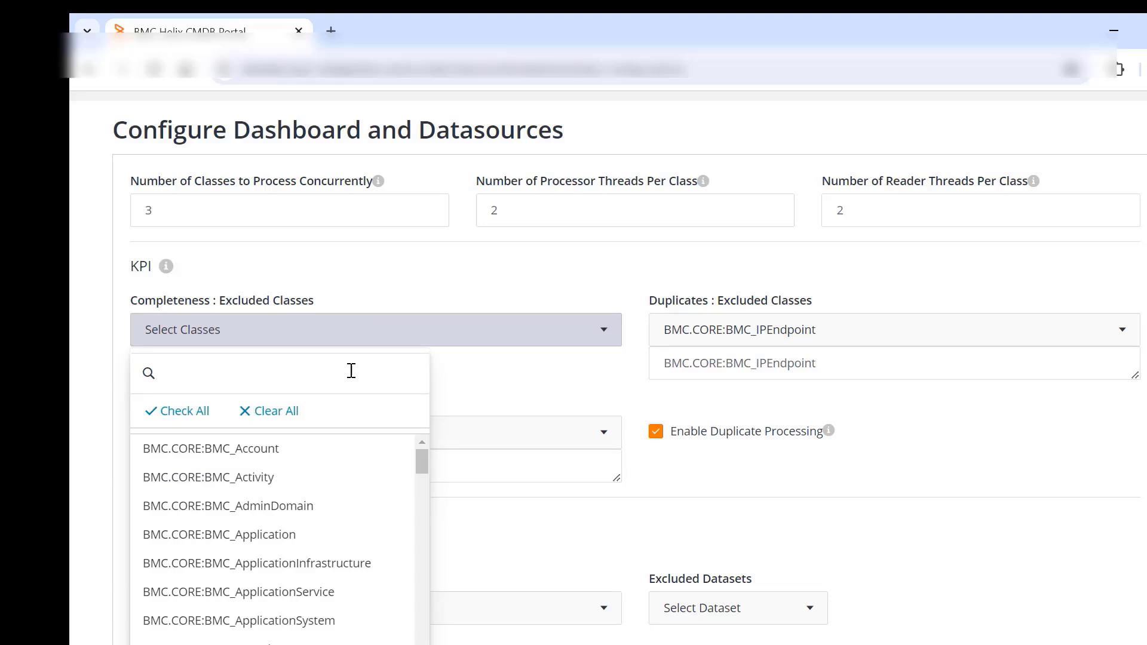
{"action": "left_click", "coordinate": [443, 370]}
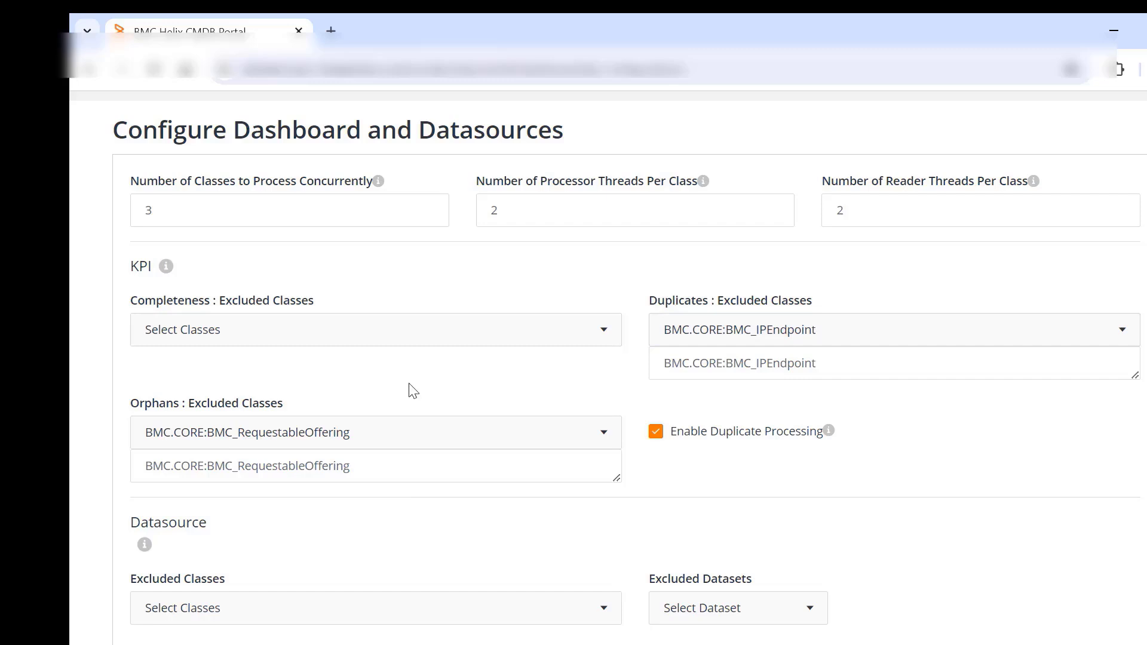
{"action": "scroll", "coordinate": [408, 388], "scroll_direction": "down", "scroll_amount": 1}
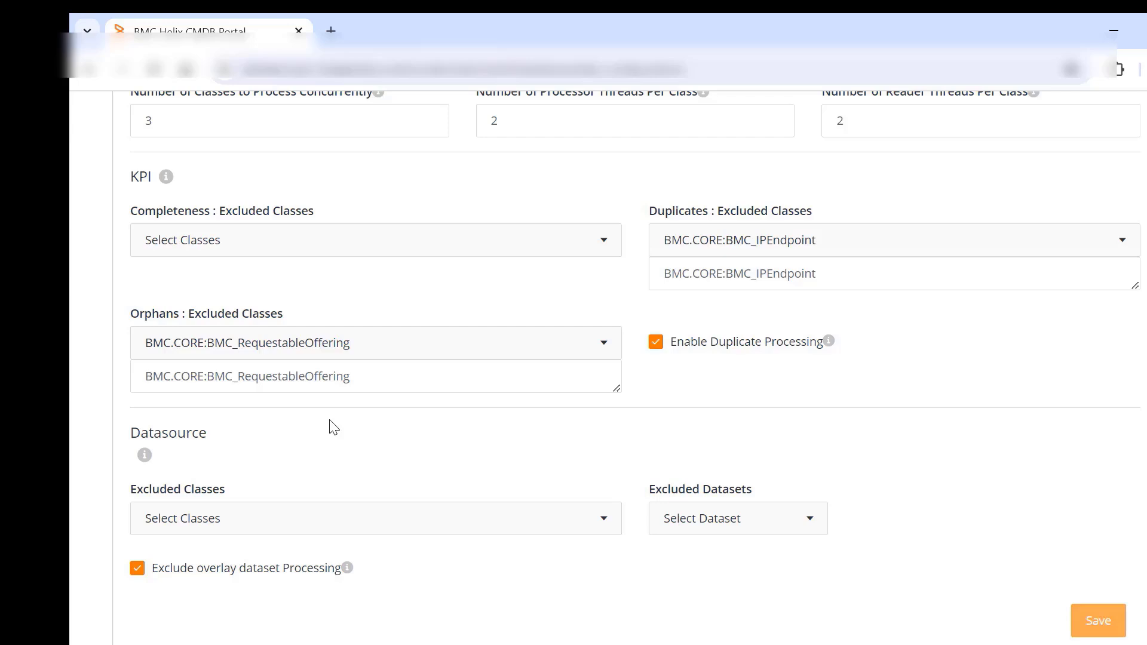
{"action": "scroll", "coordinate": [327, 424], "scroll_direction": "down", "scroll_amount": 1}
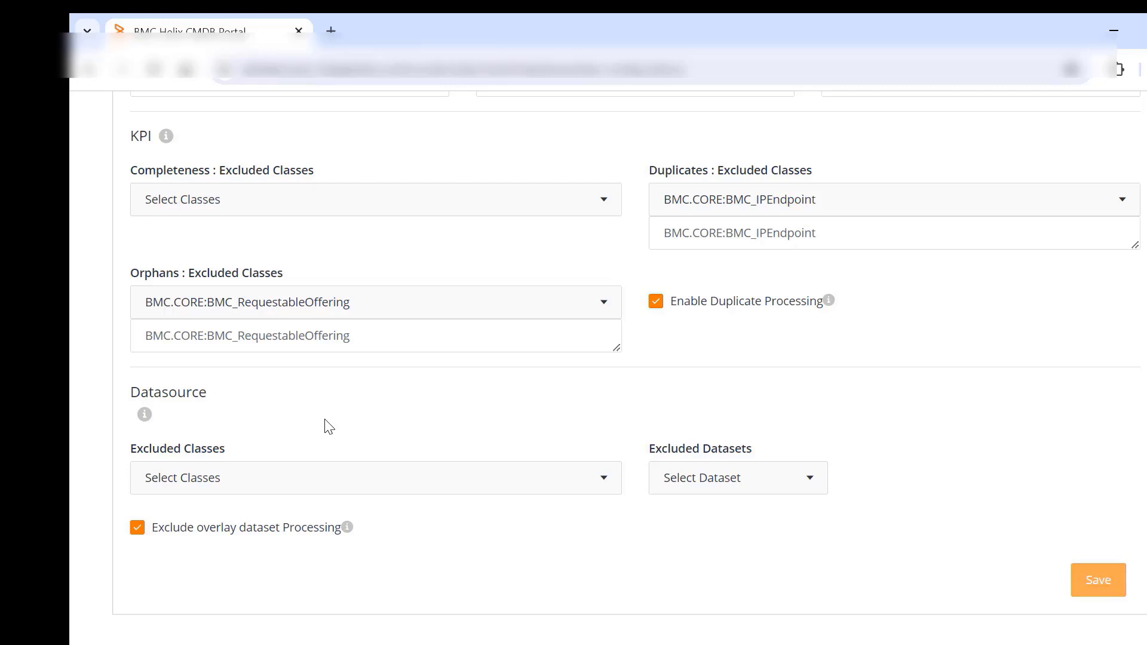
{"action": "scroll", "coordinate": [328, 426], "scroll_direction": "up", "scroll_amount": 5}
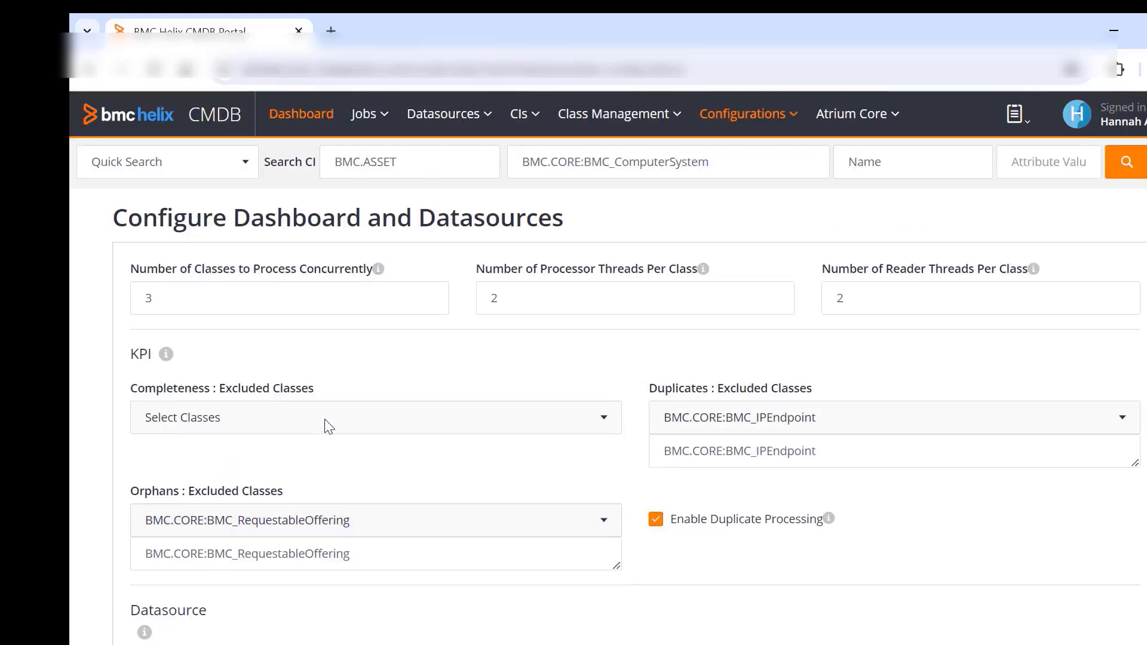
- Open the dashboard Schedule configuration and examine the Overall Health Bar weightages and the Dashboard and Datasources Utility schedules
{"action": "left_click", "coordinate": [776, 120]}
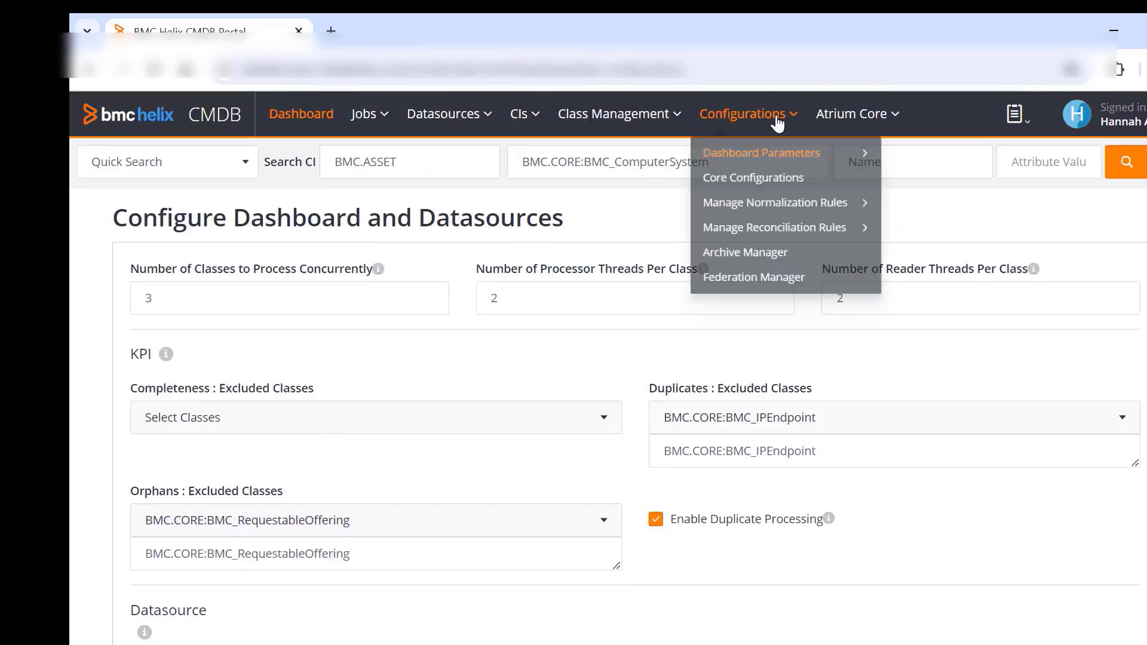
{"action": "mouse_move", "coordinate": [779, 154]}
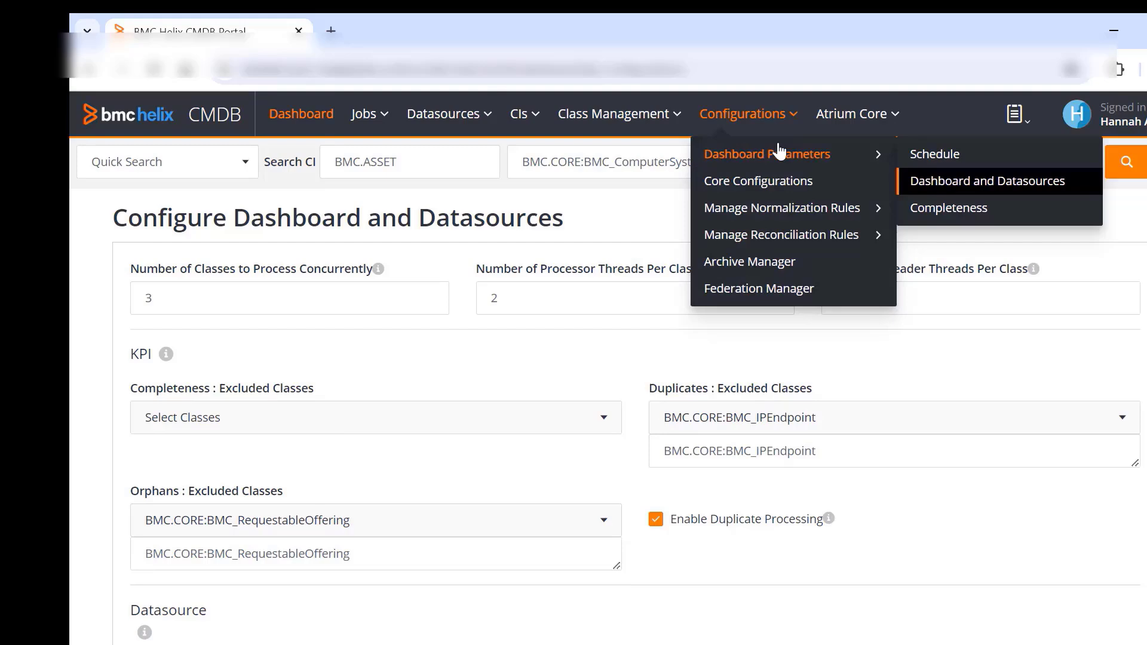
{"action": "left_click", "coordinate": [923, 155]}
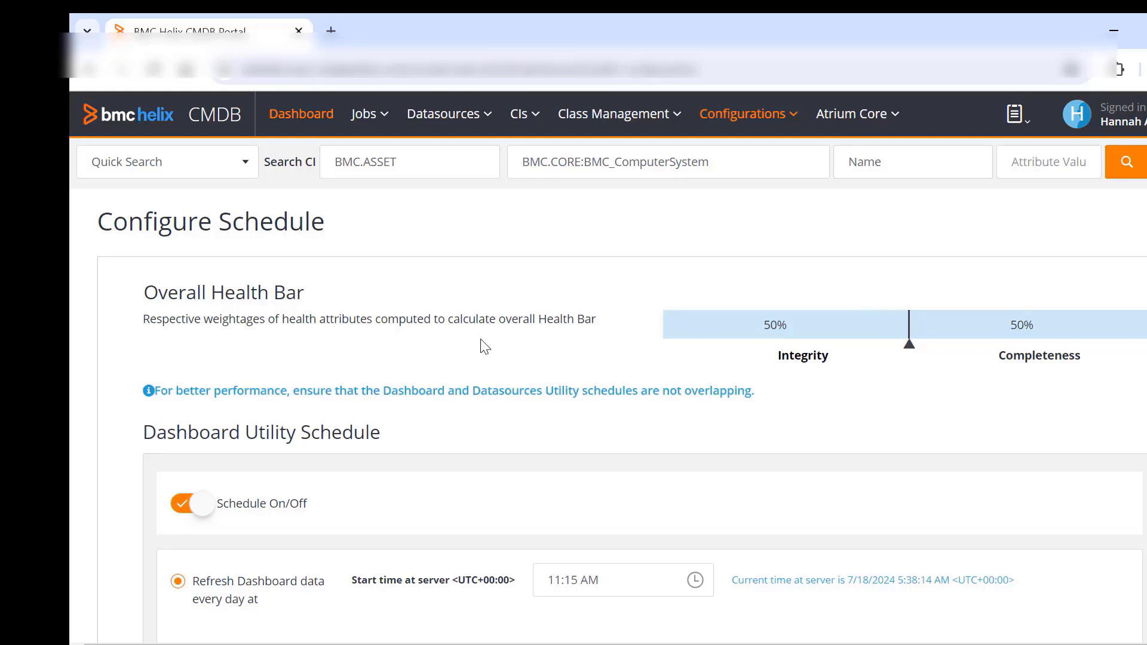
{"action": "scroll", "coordinate": [484, 346], "scroll_direction": "down", "scroll_amount": 2}
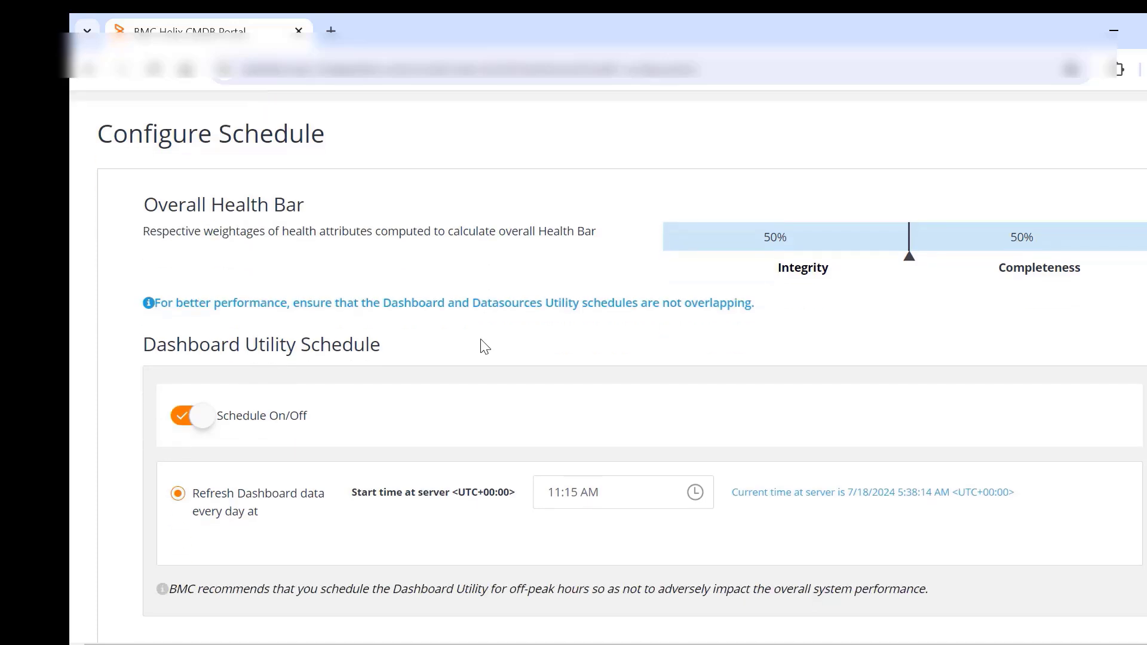
{"action": "scroll", "coordinate": [485, 347], "scroll_direction": "down", "scroll_amount": 2}
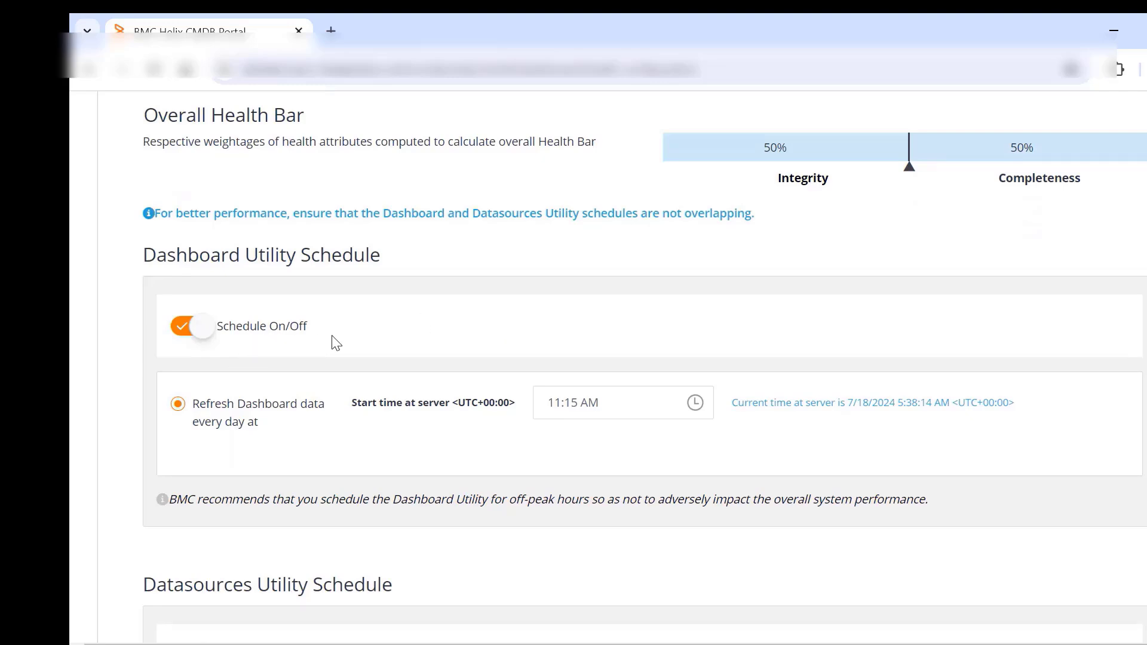
{"action": "scroll", "coordinate": [335, 342], "scroll_direction": "down", "scroll_amount": 4}
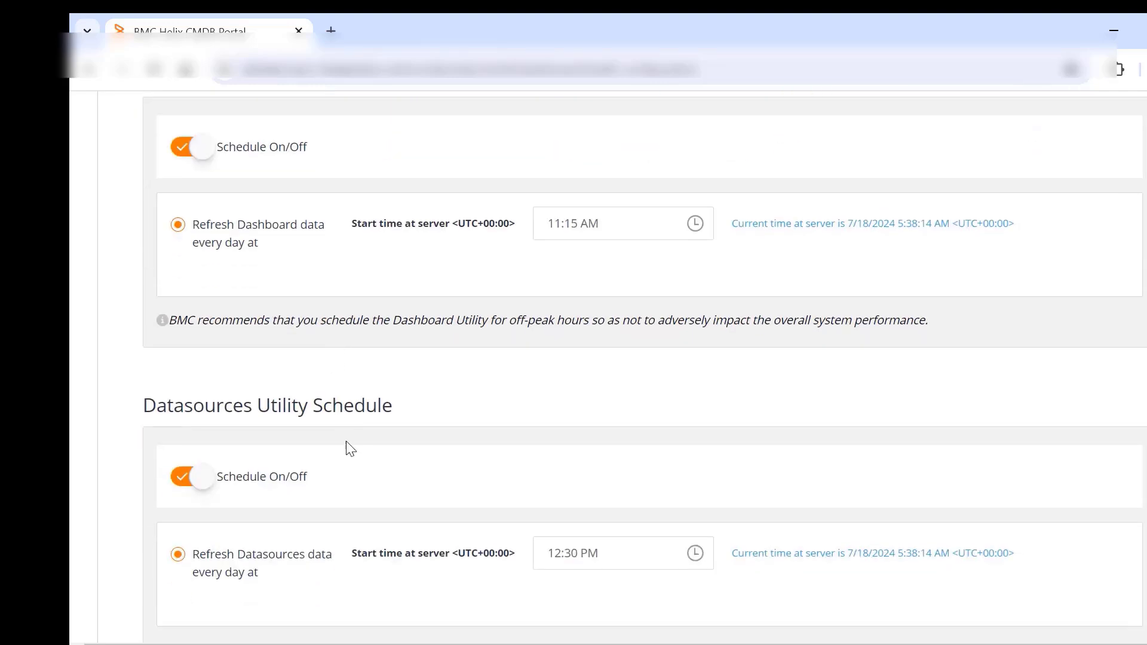
{"action": "scroll", "coordinate": [322, 438], "scroll_direction": "up", "scroll_amount": 4}
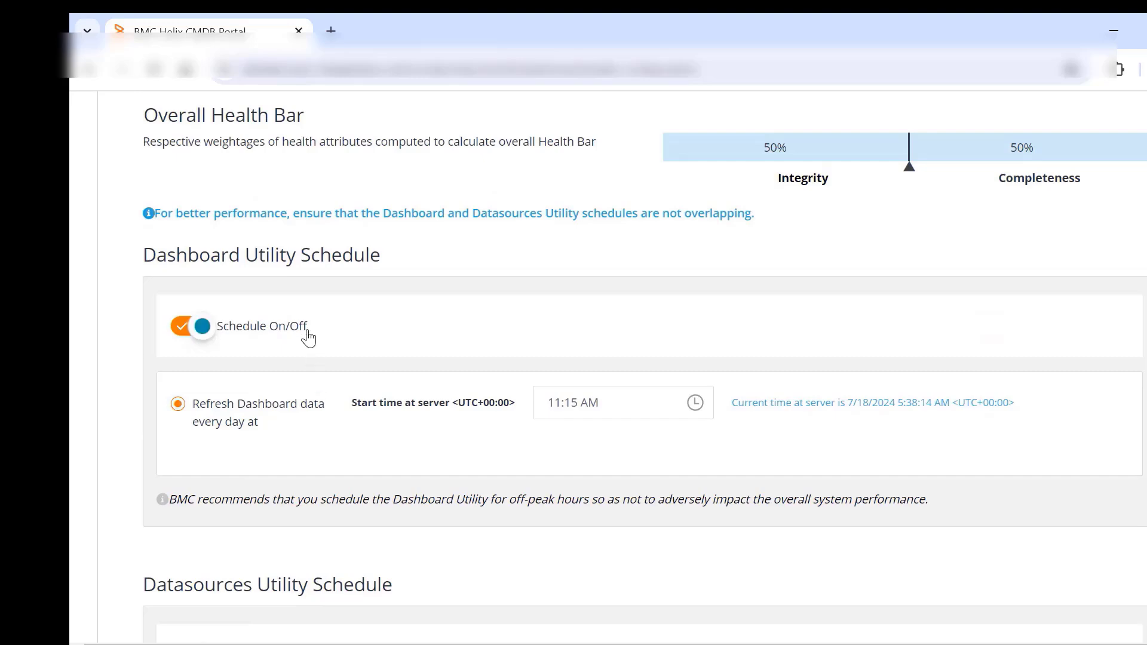
{"action": "scroll", "coordinate": [342, 454], "scroll_direction": "up", "scroll_amount": 5}
{"action": "scroll", "coordinate": [353, 454], "scroll_direction": "down", "scroll_amount": 6}
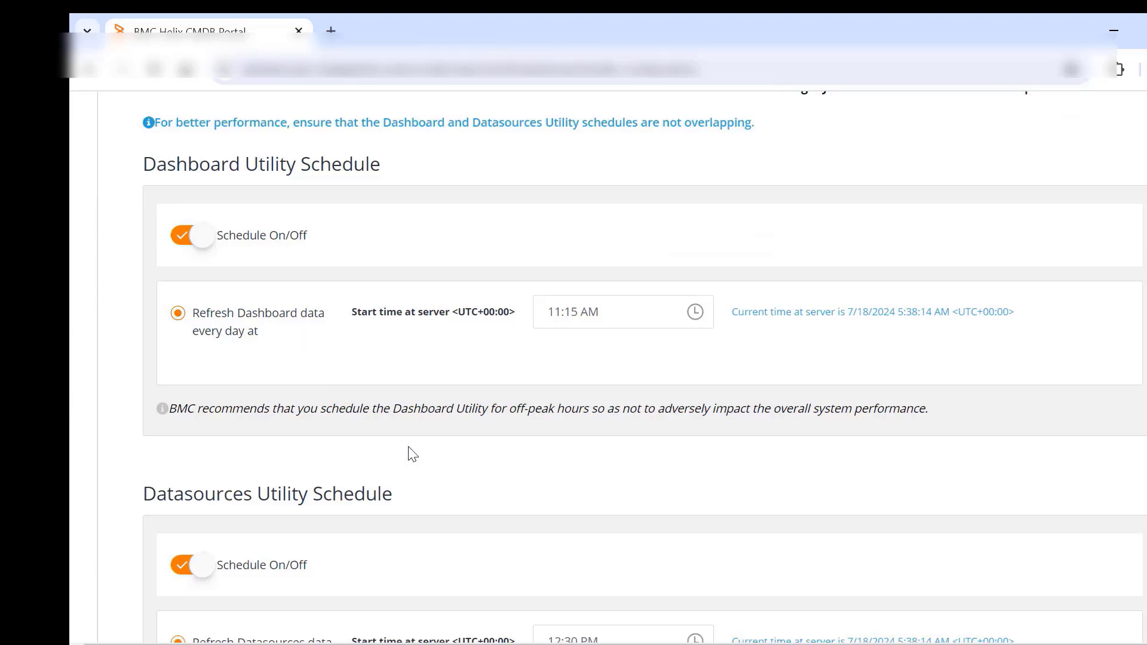
{"action": "scroll", "coordinate": [410, 453], "scroll_direction": "down", "scroll_amount": 3}
{"action": "scroll", "coordinate": [420, 399], "scroll_direction": "up", "scroll_amount": 7}
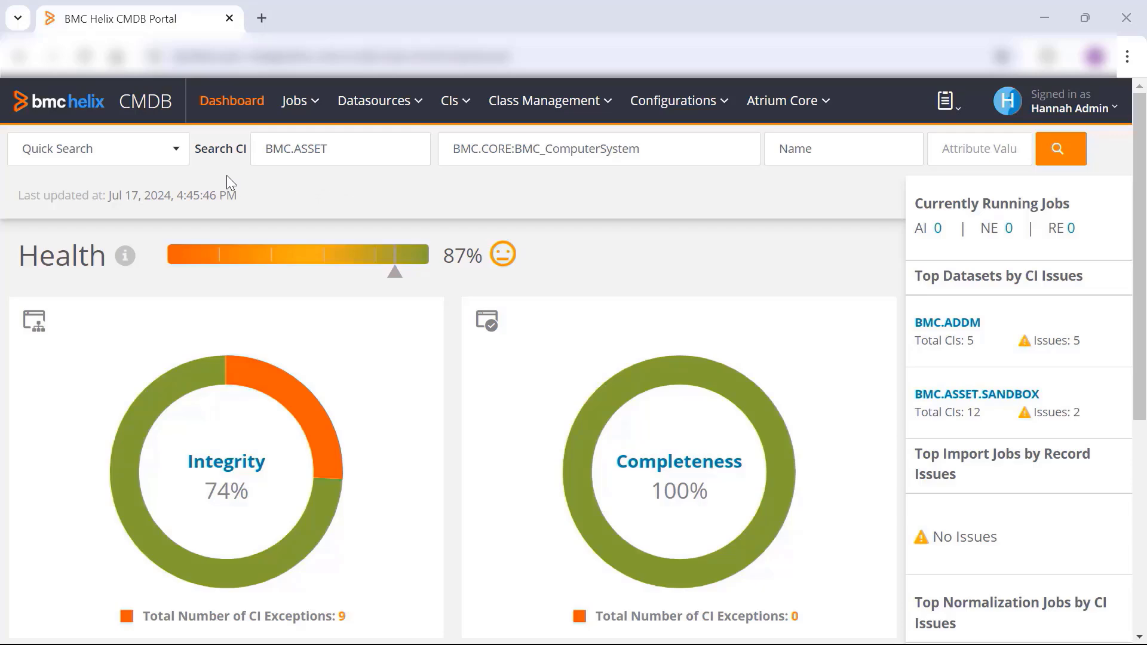
- Check the available search types for CIs, and clear the attribute name of the Quick Search to list the selectable attributes
{"action": "left_click", "coordinate": [176, 151]}
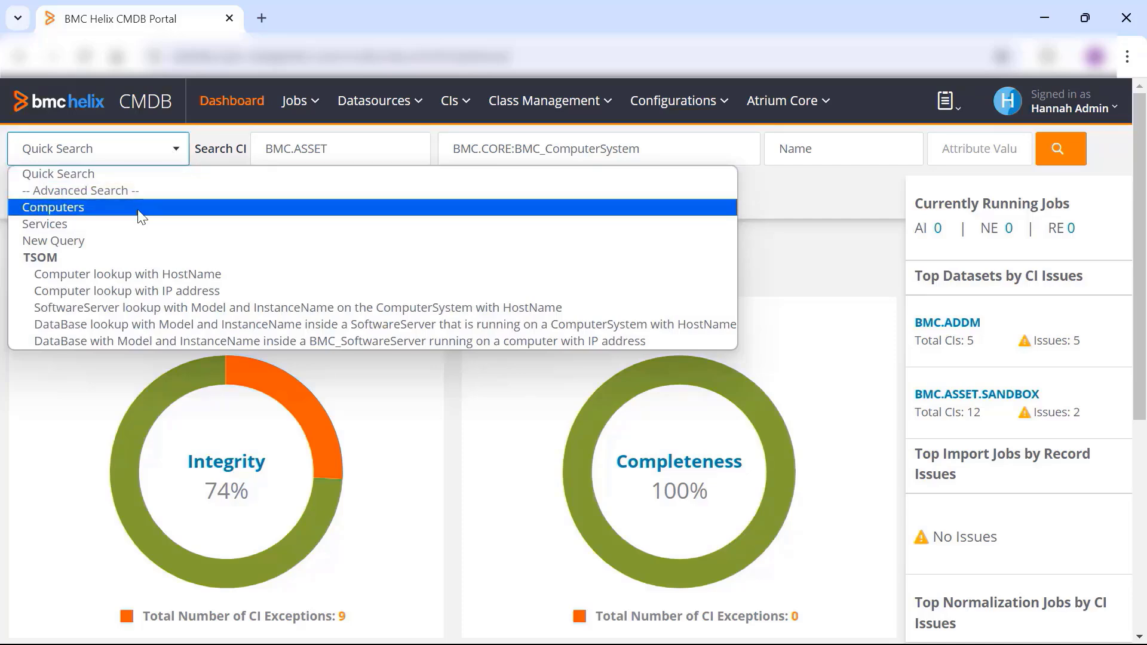
{"action": "left_click", "coordinate": [198, 160]}
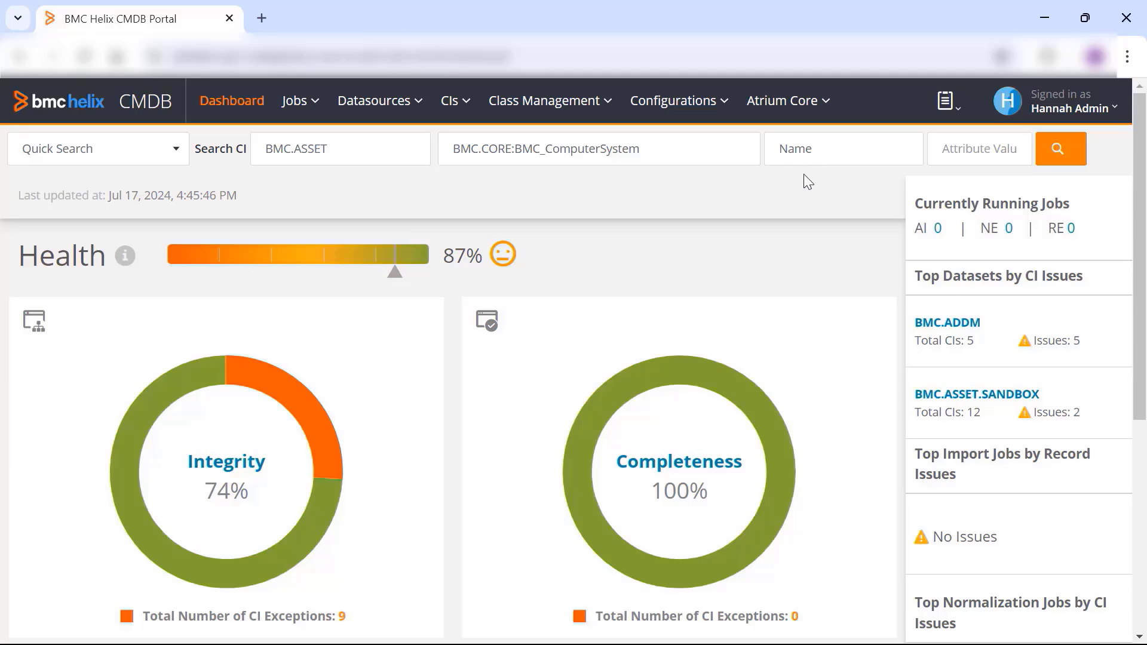
{"action": "double_click", "coordinate": [811, 149]}
{"action": "left_click", "coordinate": [830, 147]}
{"action": "key", "text": "BackSpace"}
{"action": "key", "text": "BackSpace"}
{"action": "key", "text": "BackSpace"}
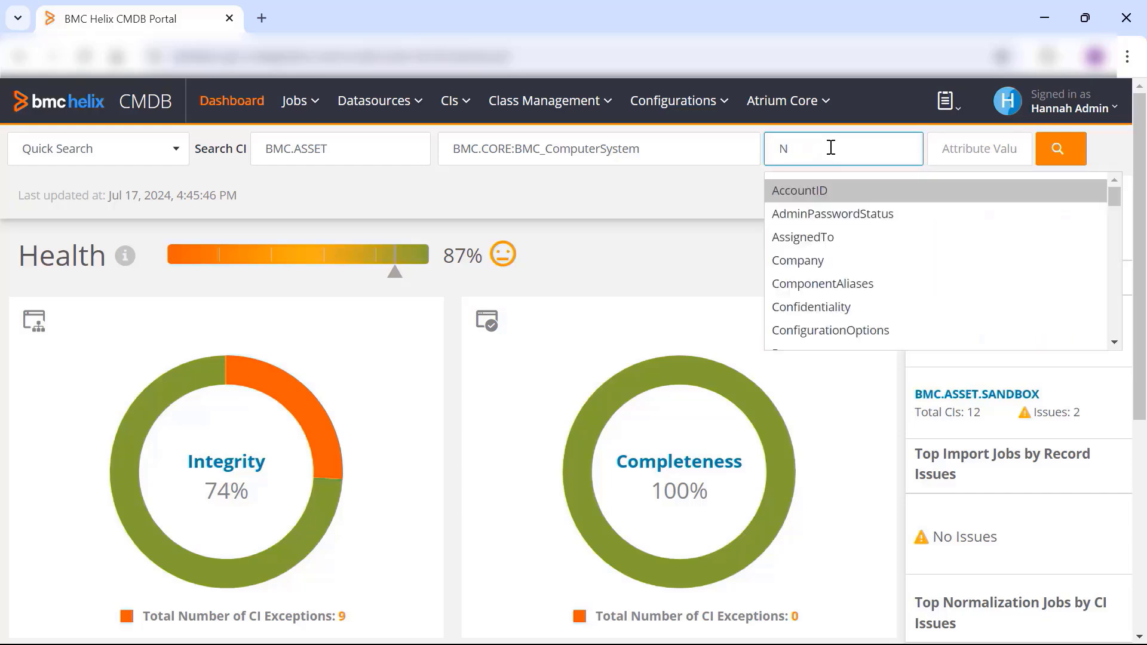
{"action": "key", "text": "BackSpace"}
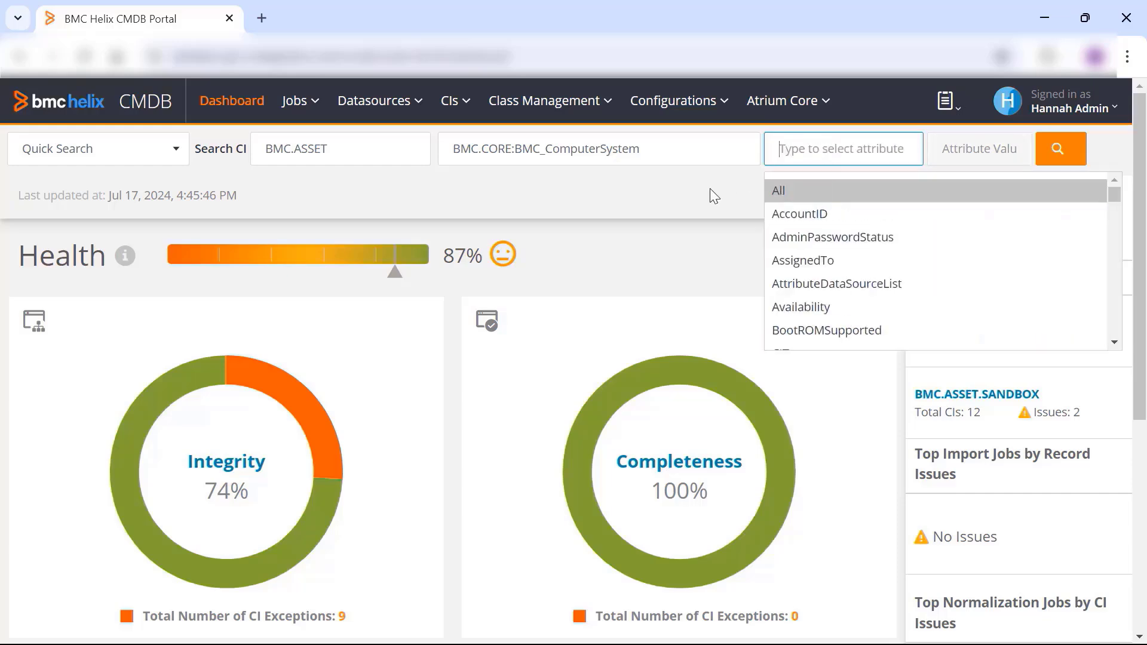
- Run a Quick Search for BMC.ASSET computer systems with Name BMC_SERVER% and check the CSV export options
{"action": "left_click", "coordinate": [651, 206]}
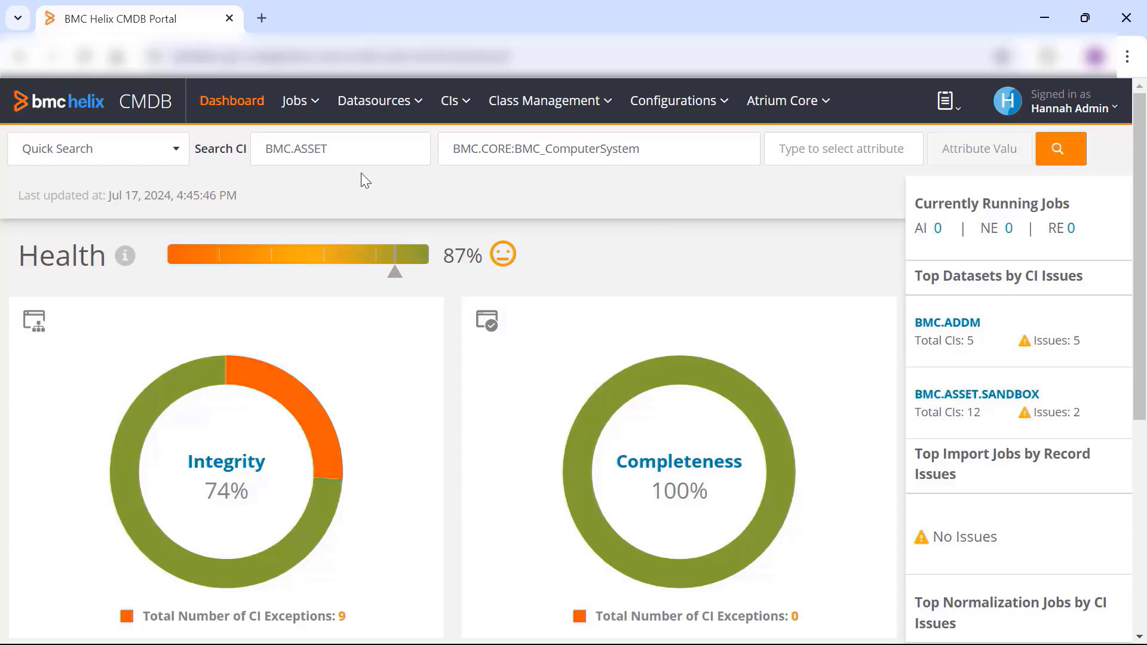
{"action": "left_click", "coordinate": [822, 147]}
{"action": "type", "text": "Name"}
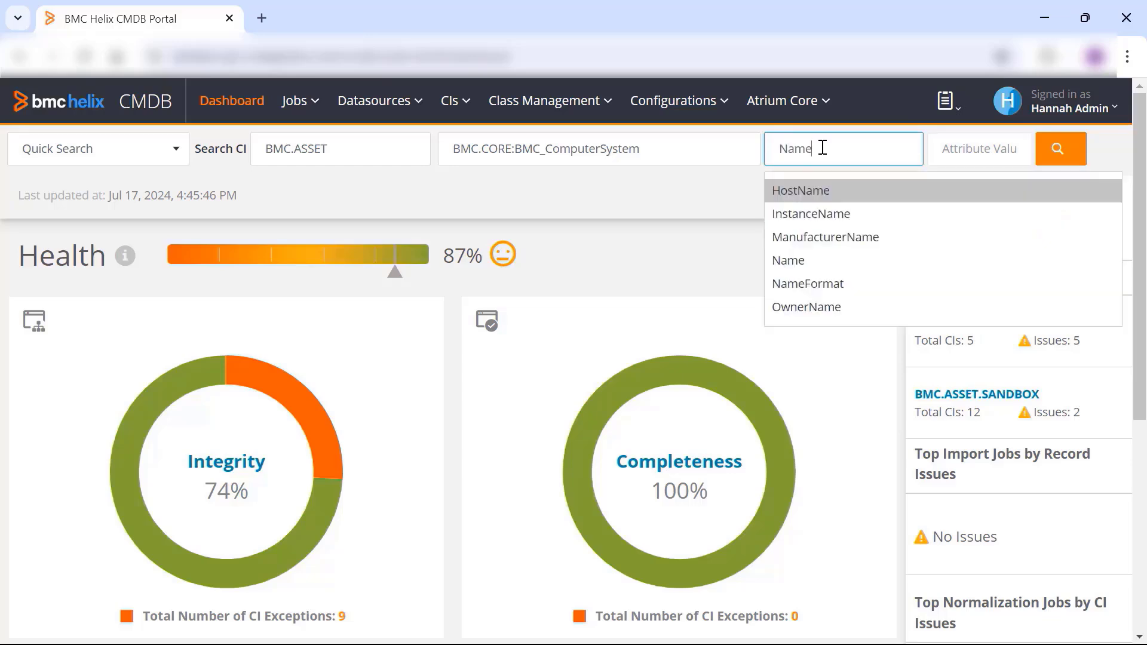
{"action": "left_click", "coordinate": [788, 261]}
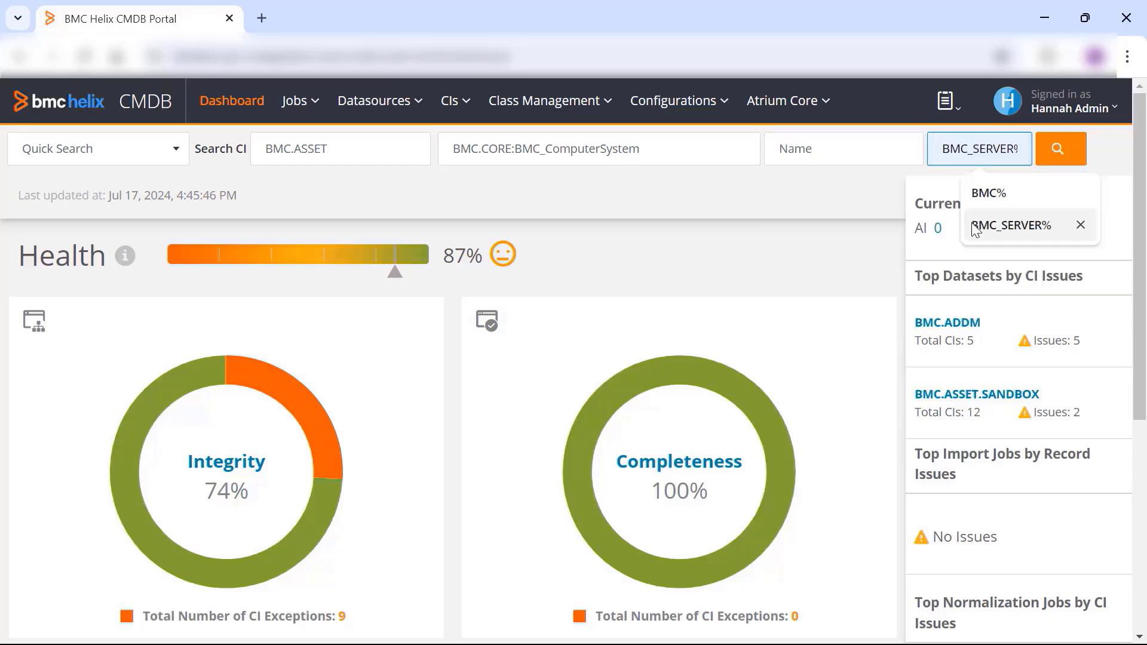
{"action": "left_click", "coordinate": [975, 227]}
{"action": "left_click", "coordinate": [1056, 153]}
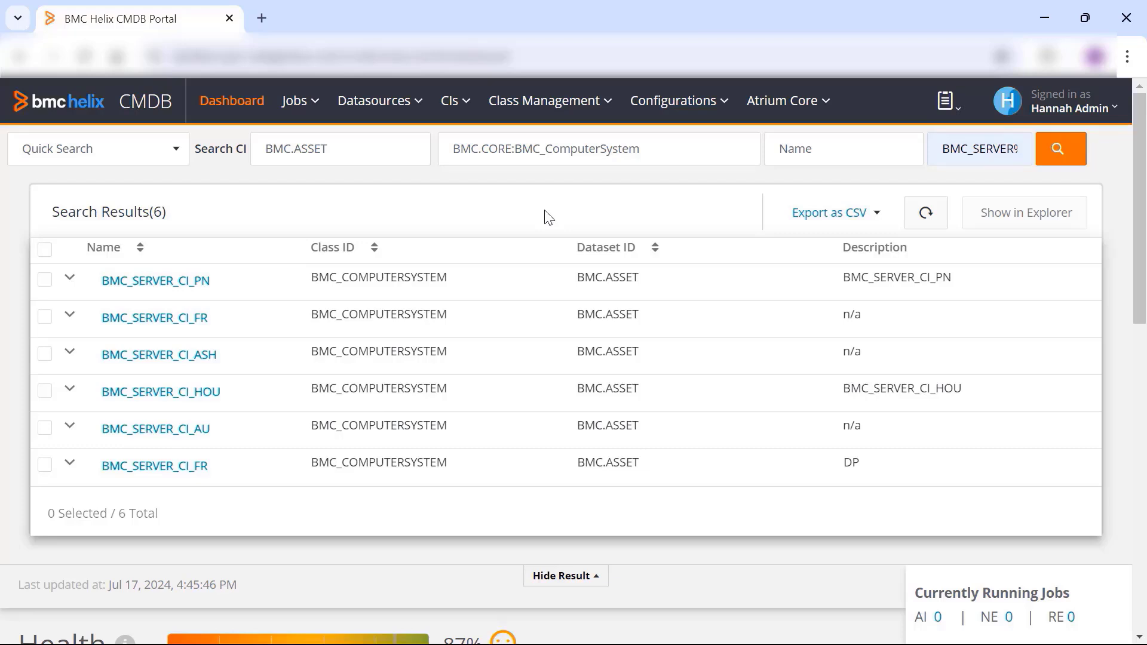
{"action": "left_click", "coordinate": [875, 217]}
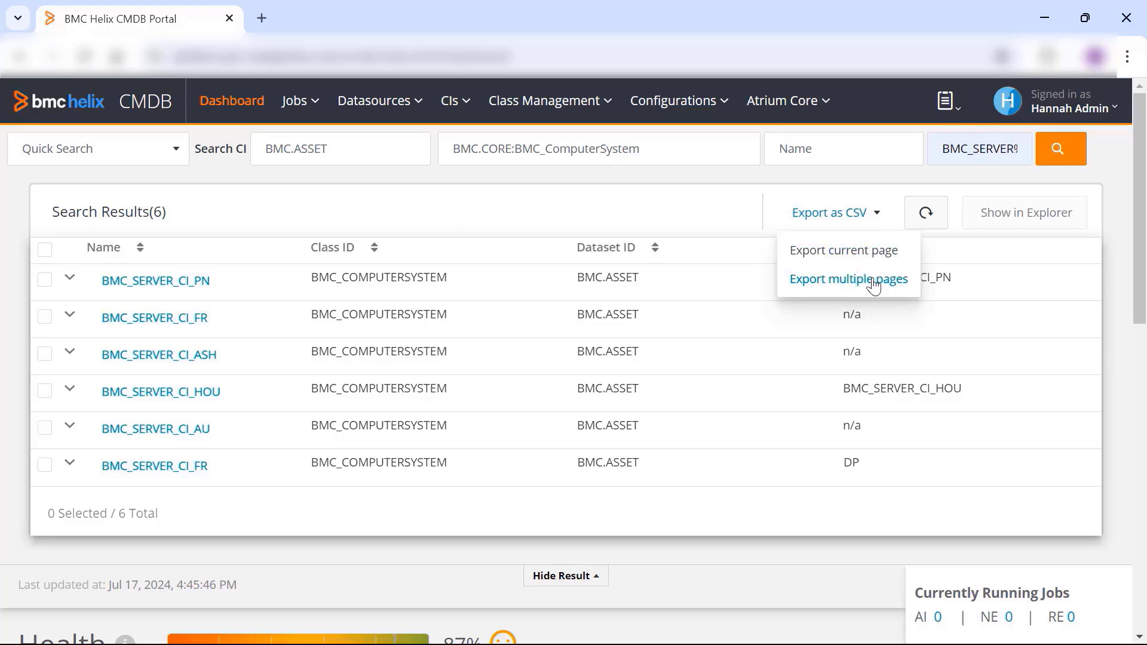
- Switch to the Computers advanced search and review the fields for Installed Products, OS and Running Applications
{"action": "left_click", "coordinate": [175, 151]}
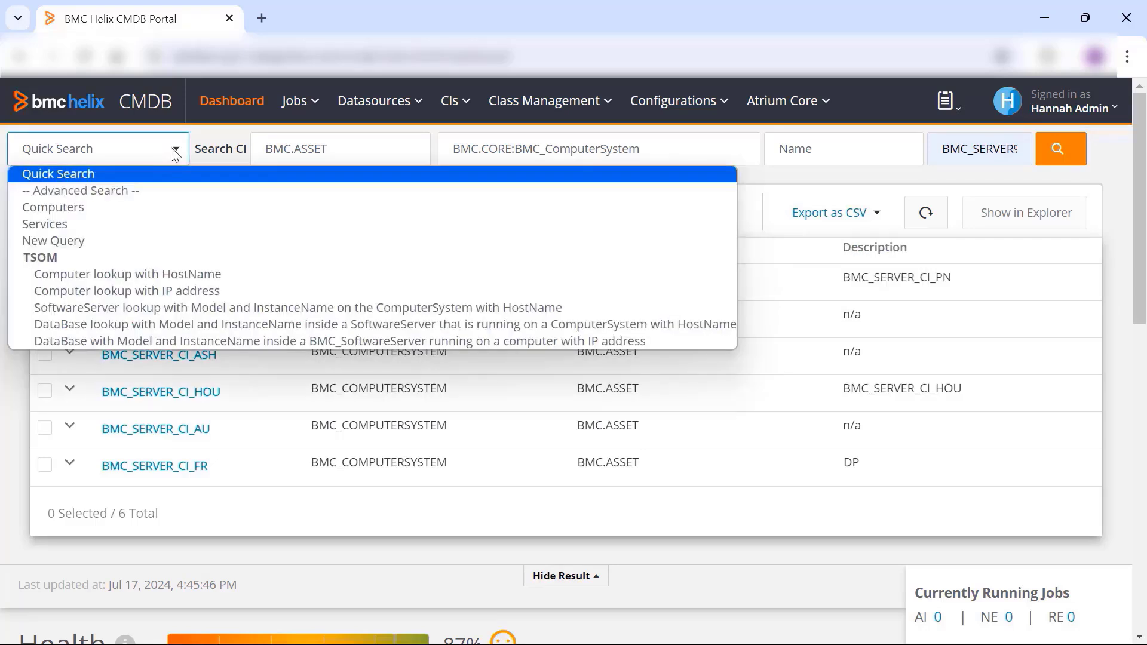
{"action": "left_click", "coordinate": [162, 207]}
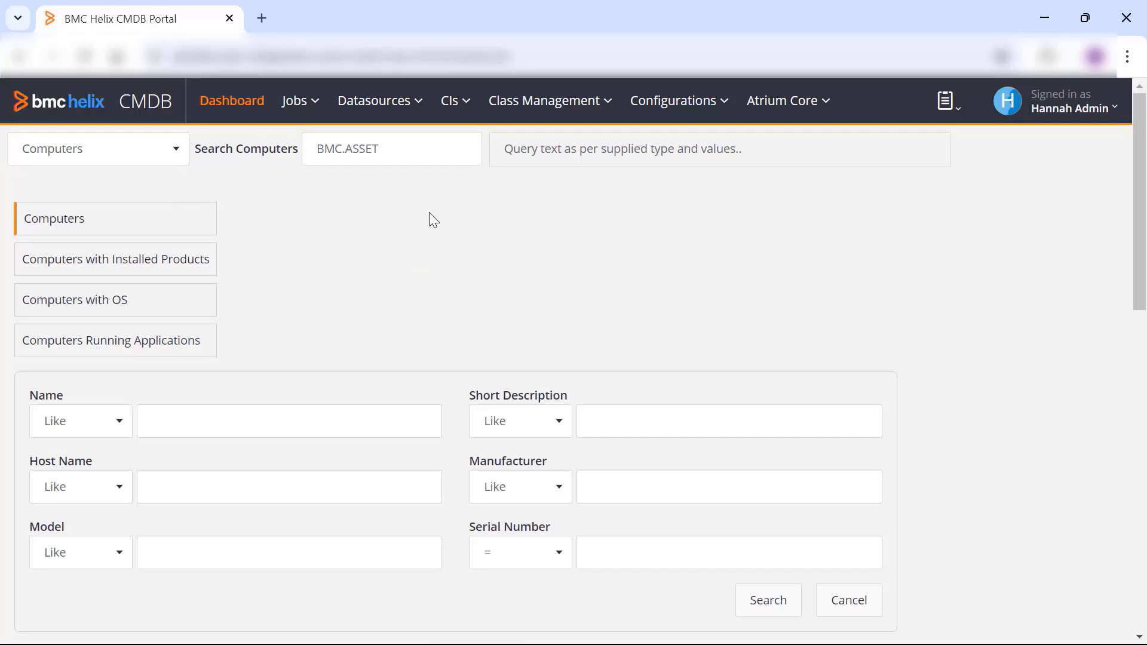
{"action": "scroll", "coordinate": [429, 213], "scroll_direction": "down", "scroll_amount": 1}
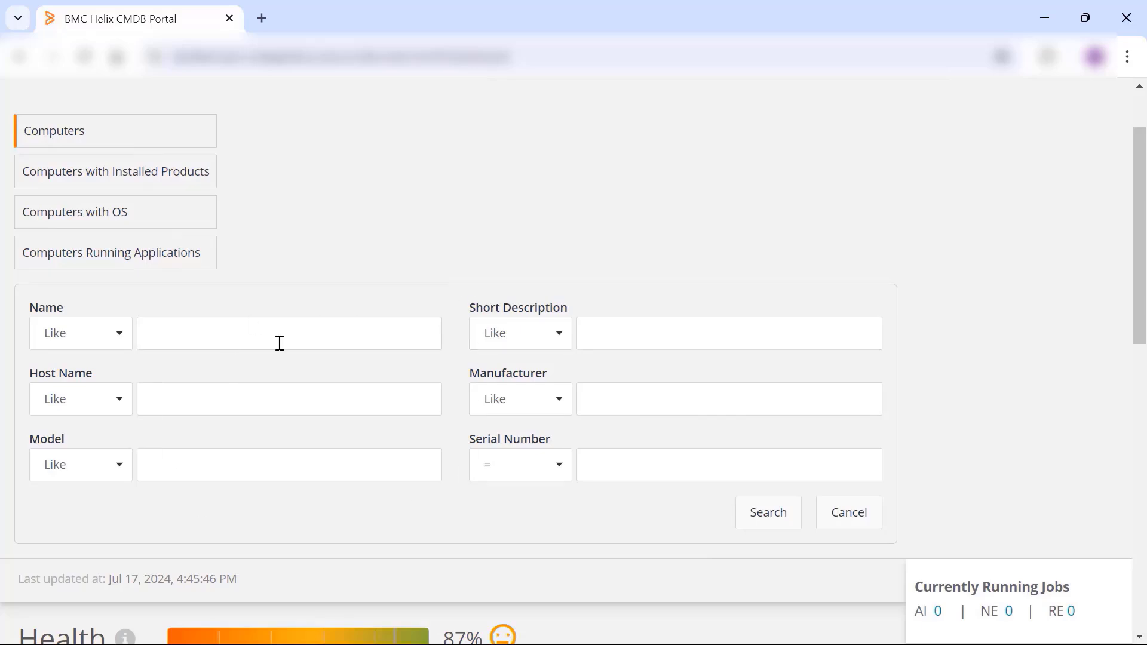
{"action": "left_click", "coordinate": [140, 188]}
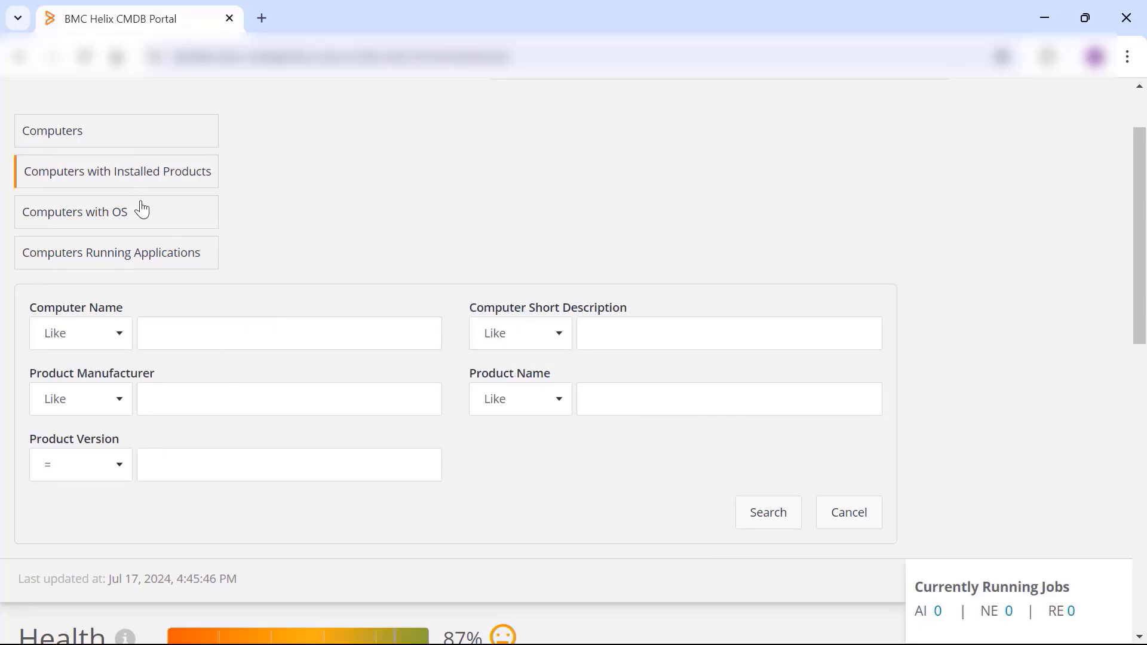
{"action": "left_click", "coordinate": [141, 222]}
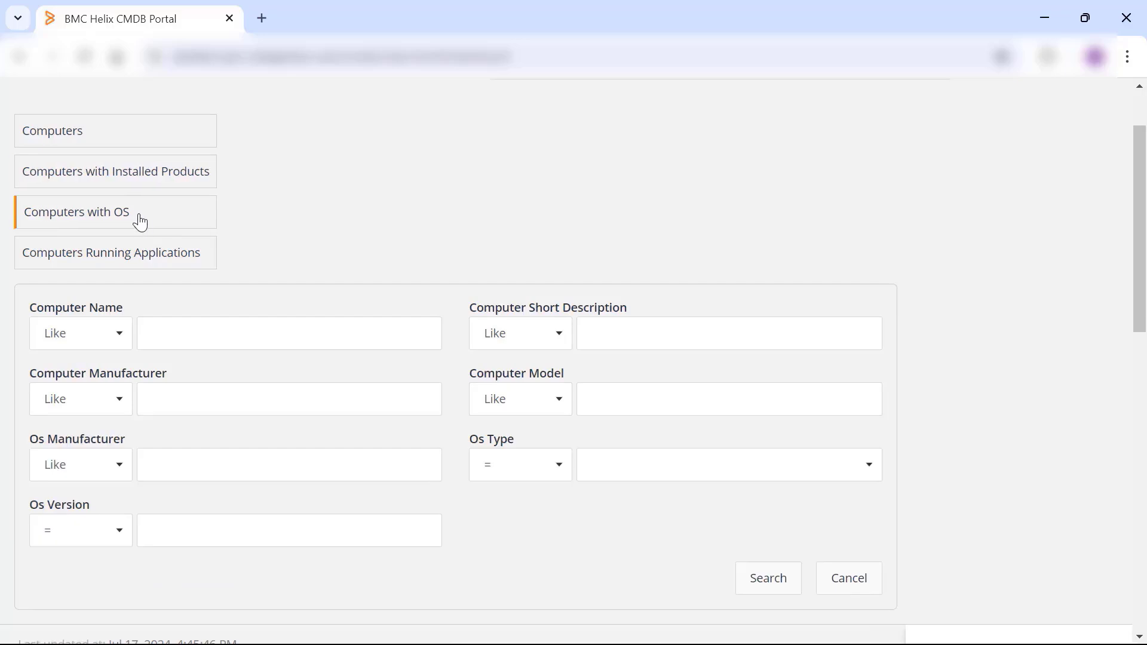
{"action": "left_click", "coordinate": [140, 263]}
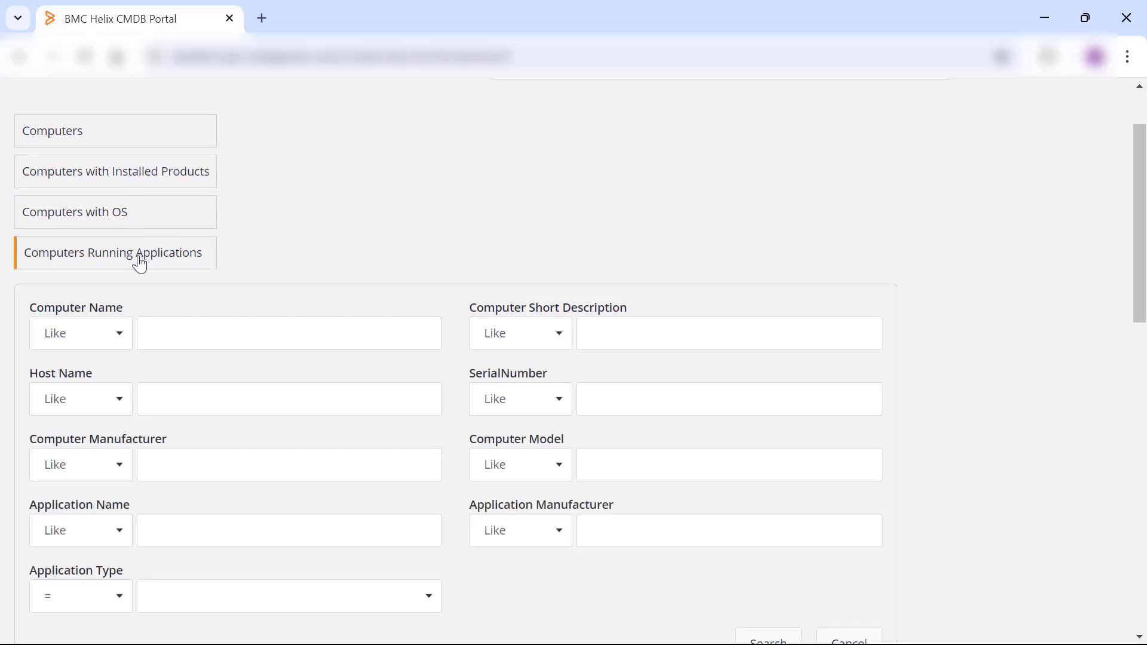
- Search Computers with OS for computer names like BMC_%
{"action": "left_click", "coordinate": [140, 214]}
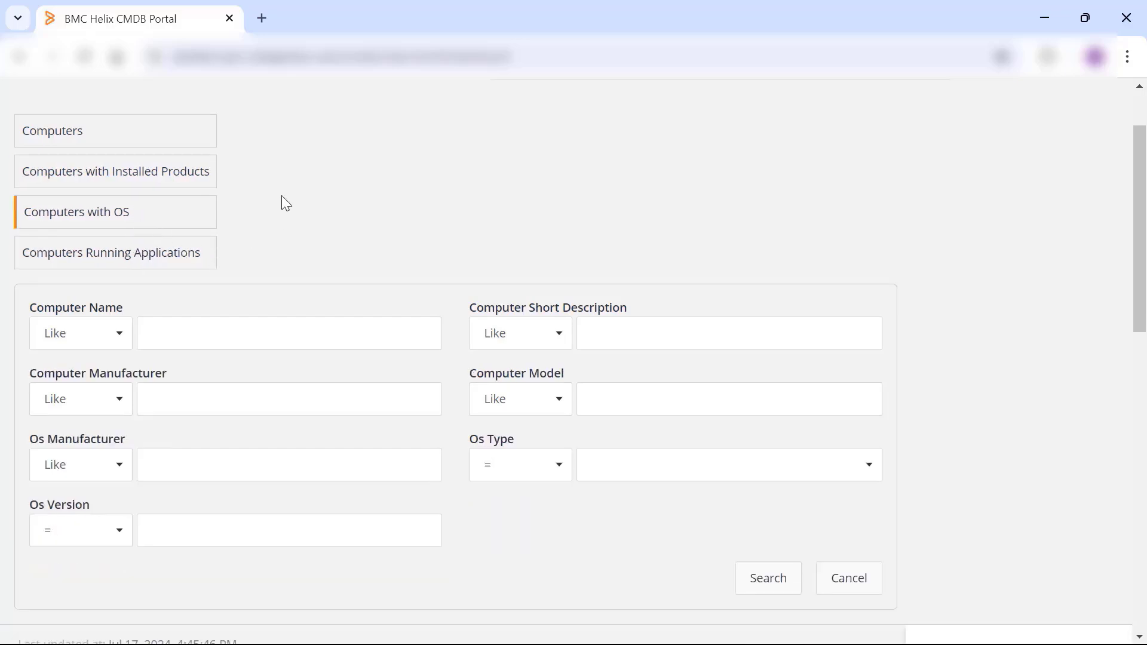
{"action": "left_click", "coordinate": [243, 338]}
{"action": "left_click", "coordinate": [264, 382]}
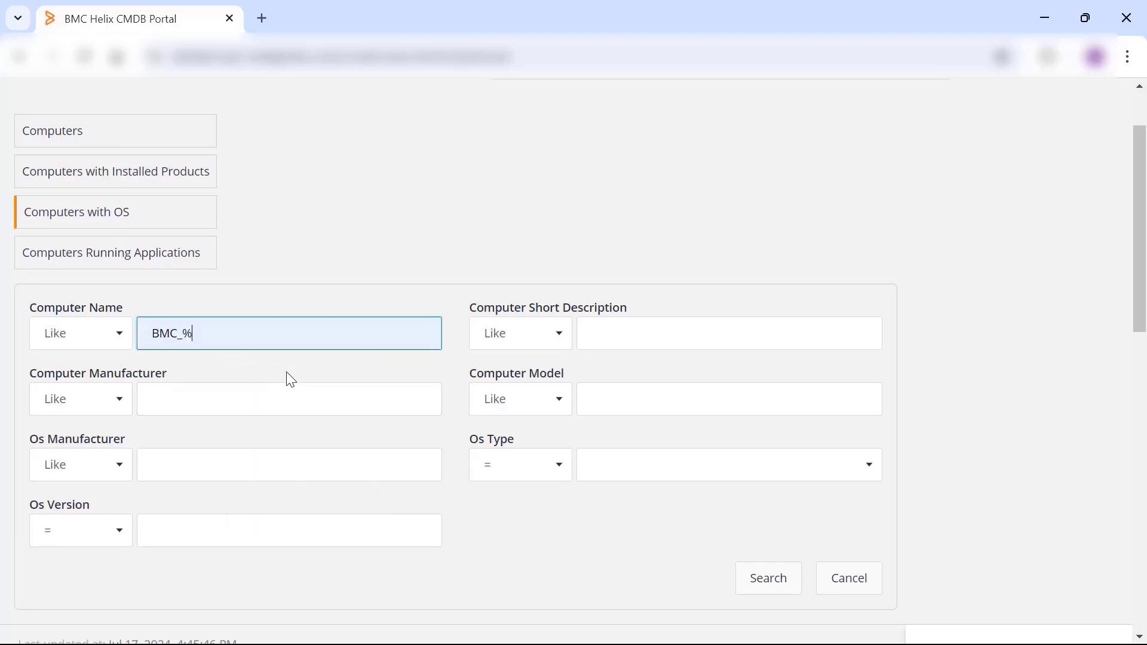
{"action": "left_click", "coordinate": [775, 582]}
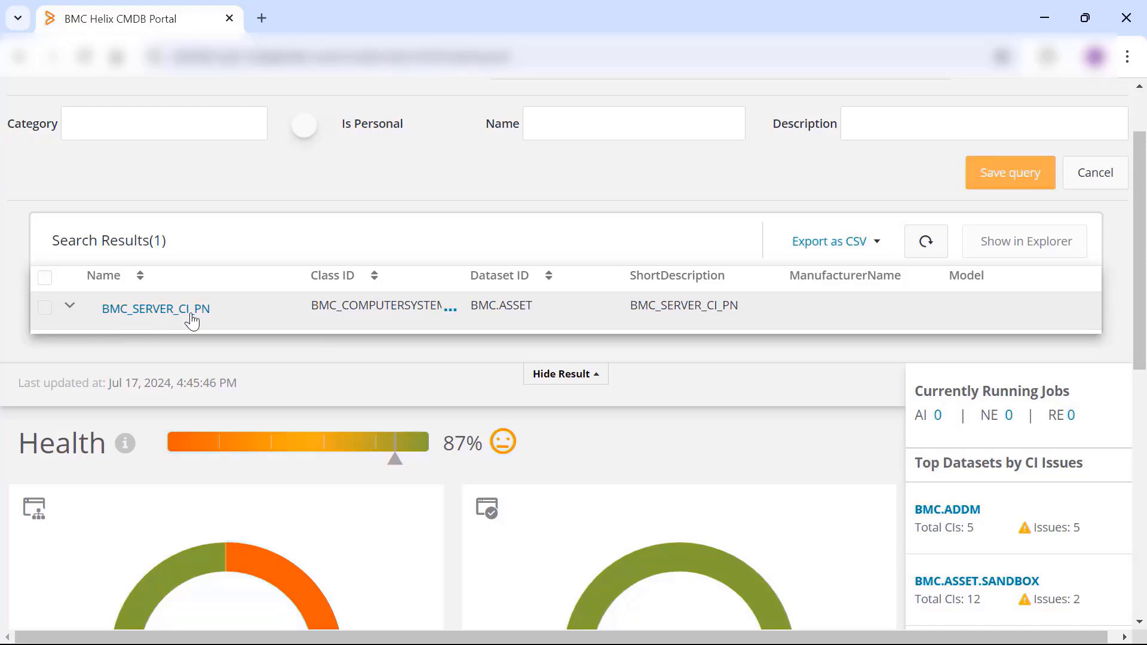
- Switch to the Services advanced search and check the comparison operators for the business service name
{"action": "scroll", "coordinate": [192, 321], "scroll_direction": "up", "scroll_amount": 2}
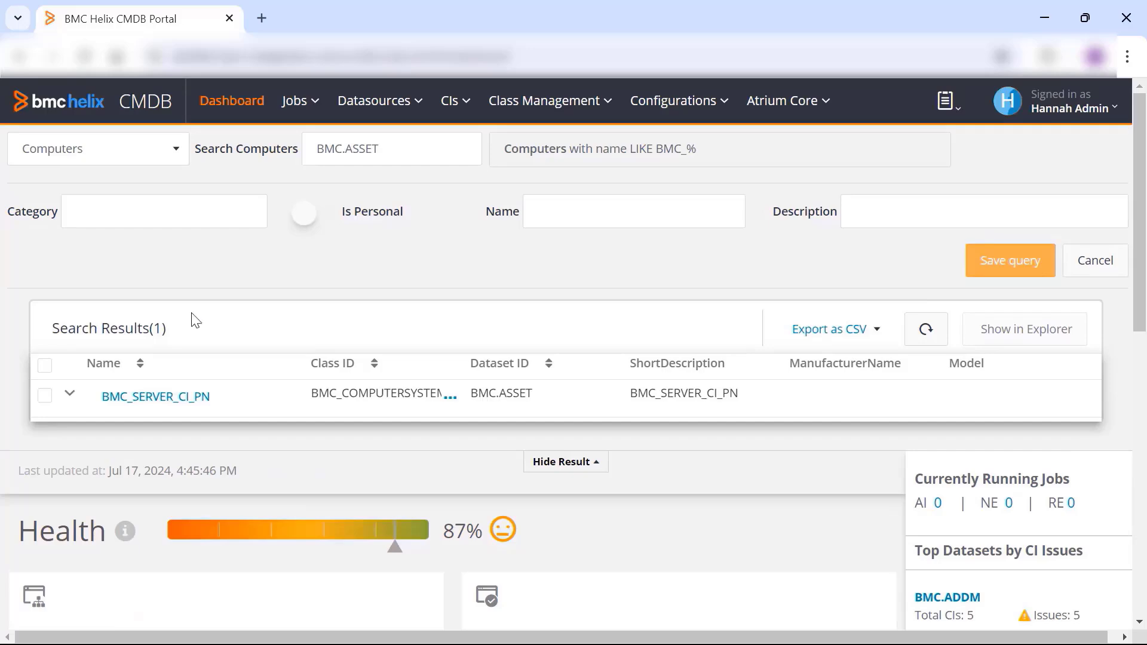
{"action": "left_click", "coordinate": [134, 149]}
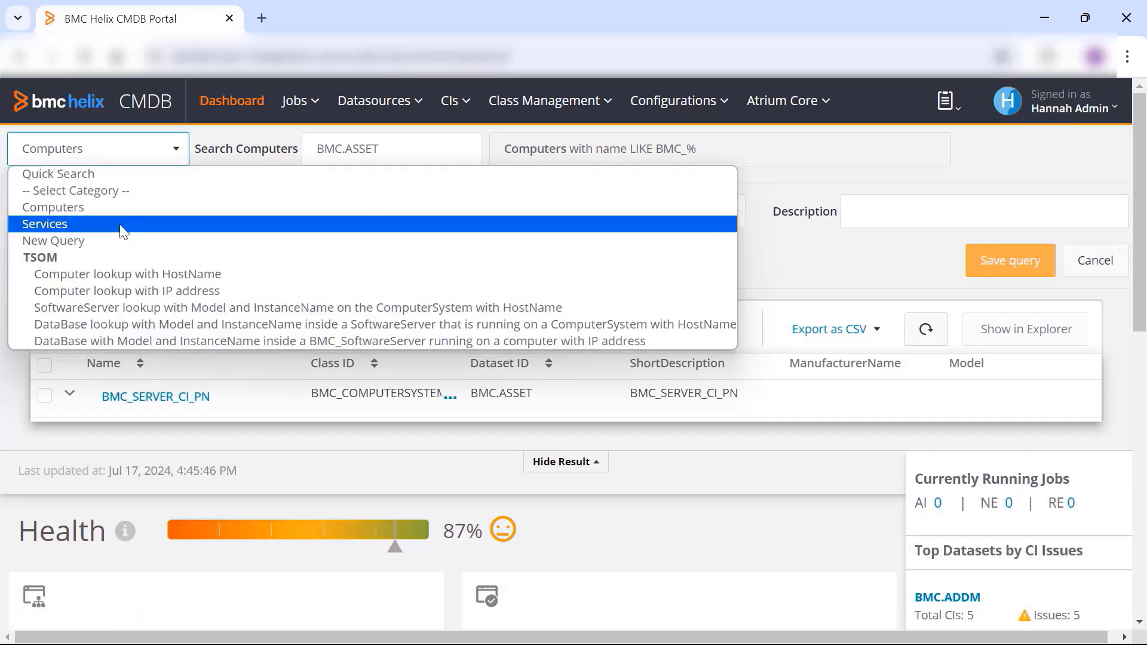
{"action": "left_click", "coordinate": [119, 224]}
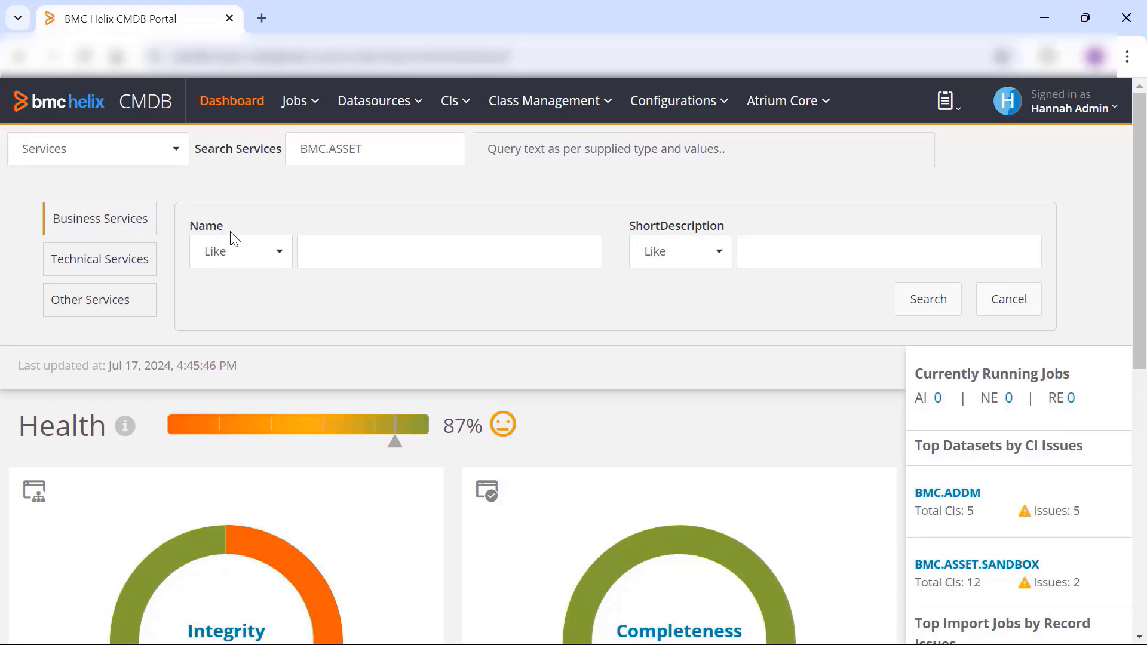
{"action": "left_click", "coordinate": [257, 252]}
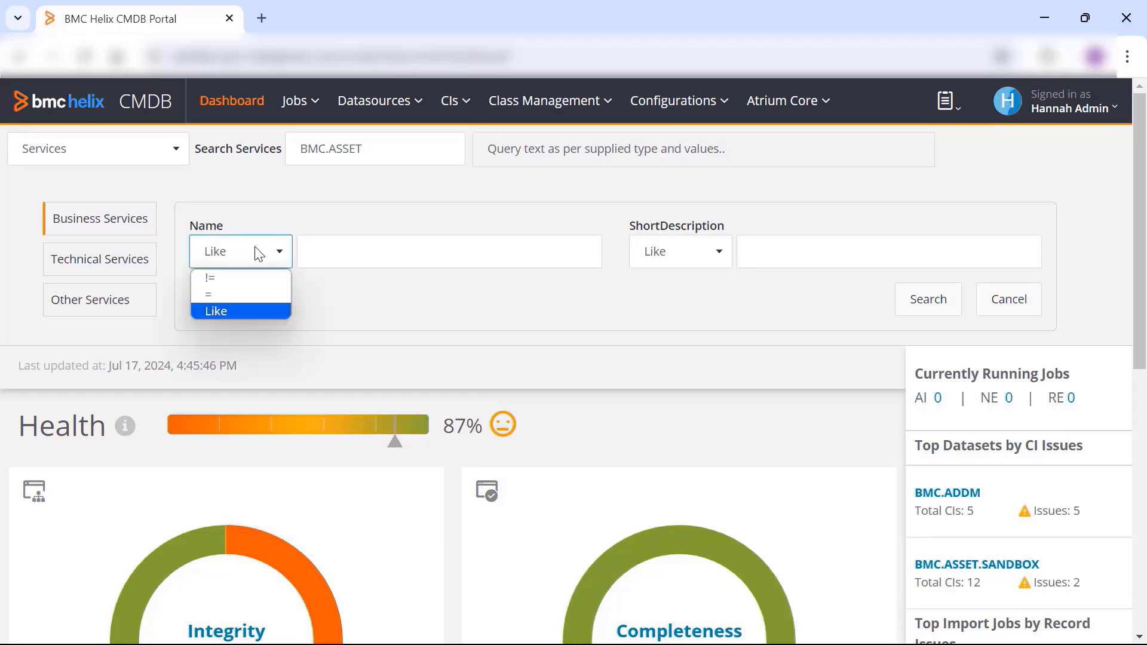
{"action": "left_click", "coordinate": [371, 210]}
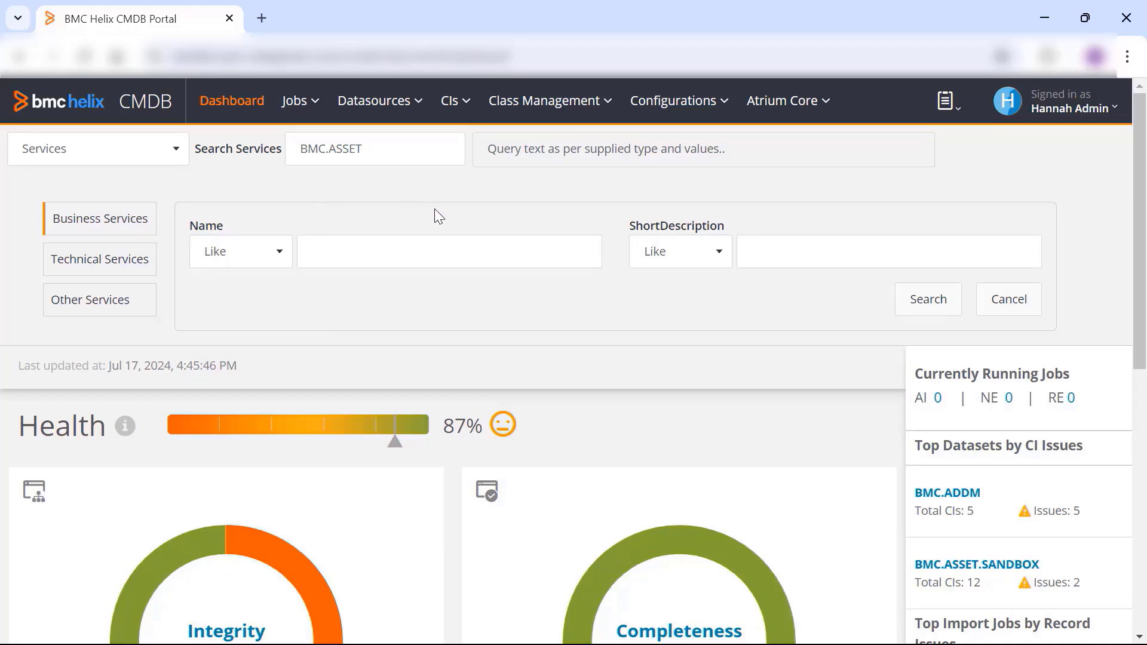
- Start a New Query, search the class palette for "business" and add the BMC_BusinessService class to the canvas
{"action": "left_click", "coordinate": [160, 153]}
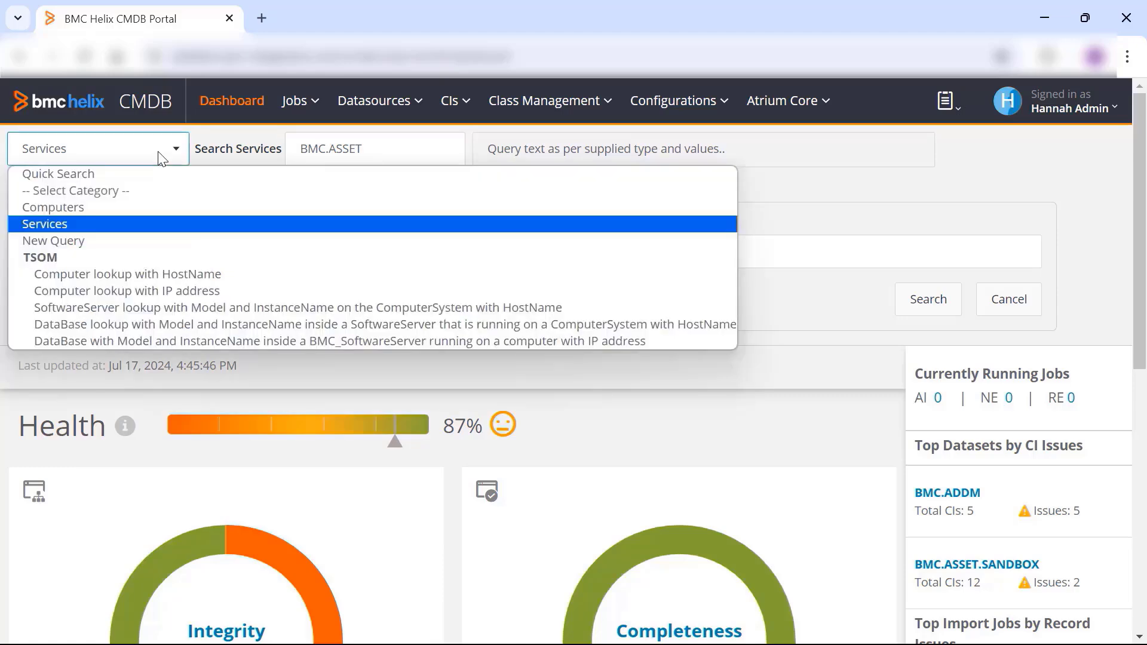
{"action": "left_click", "coordinate": [122, 240]}
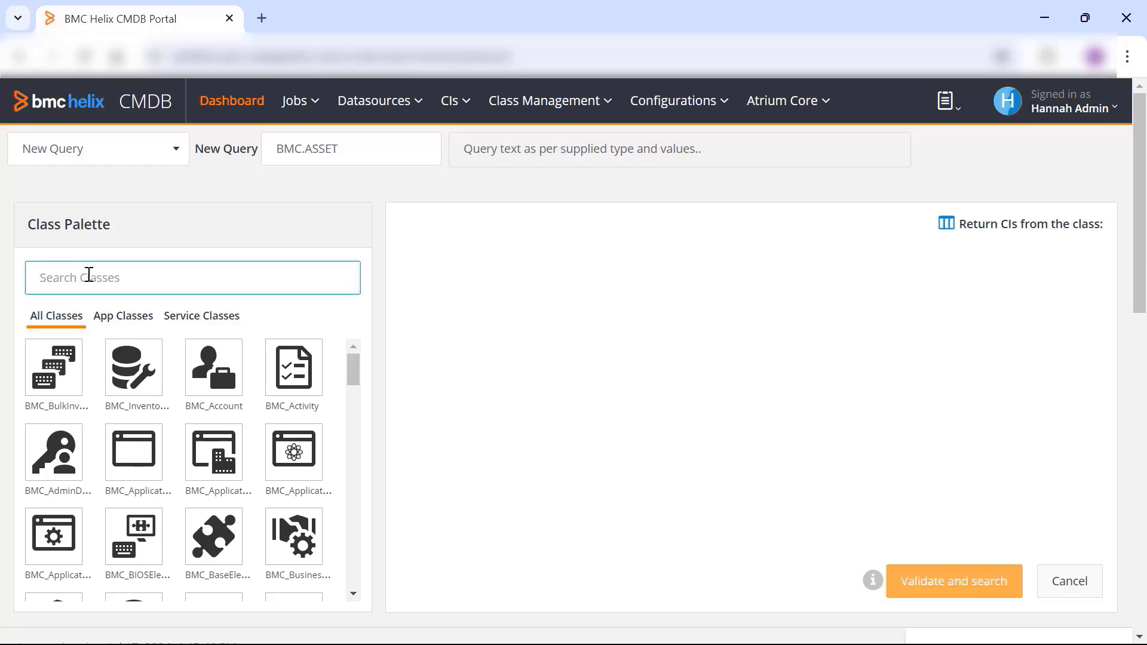
{"action": "type", "text": "business"}
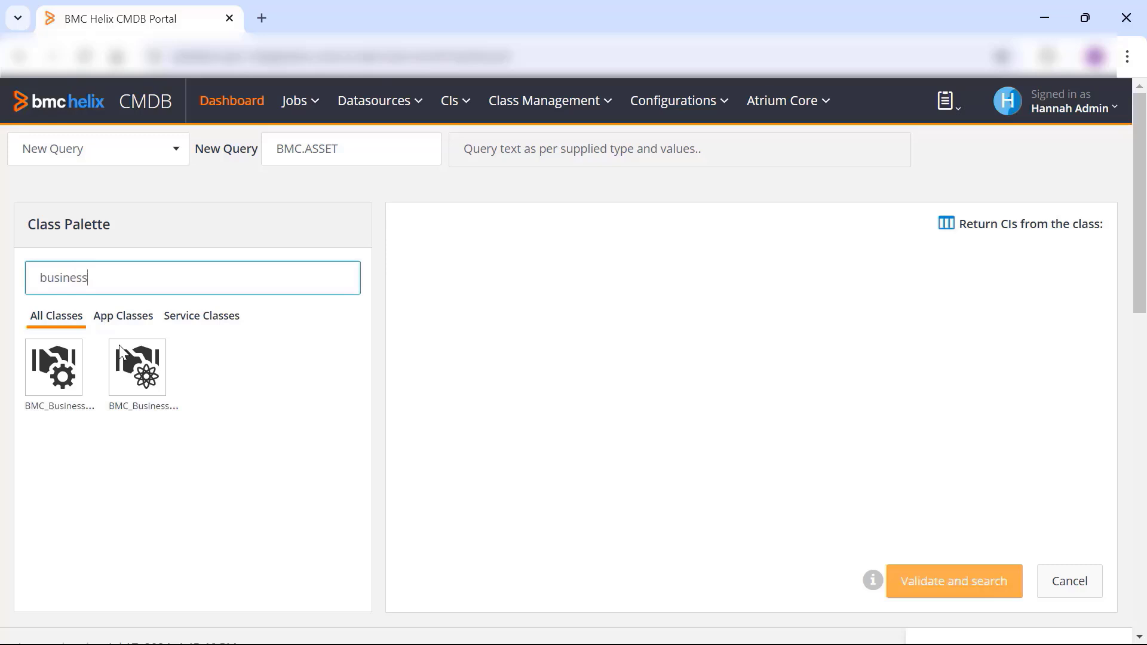
{"action": "left_click_drag", "start_coordinate": [135, 371], "coordinate": [423, 317]}
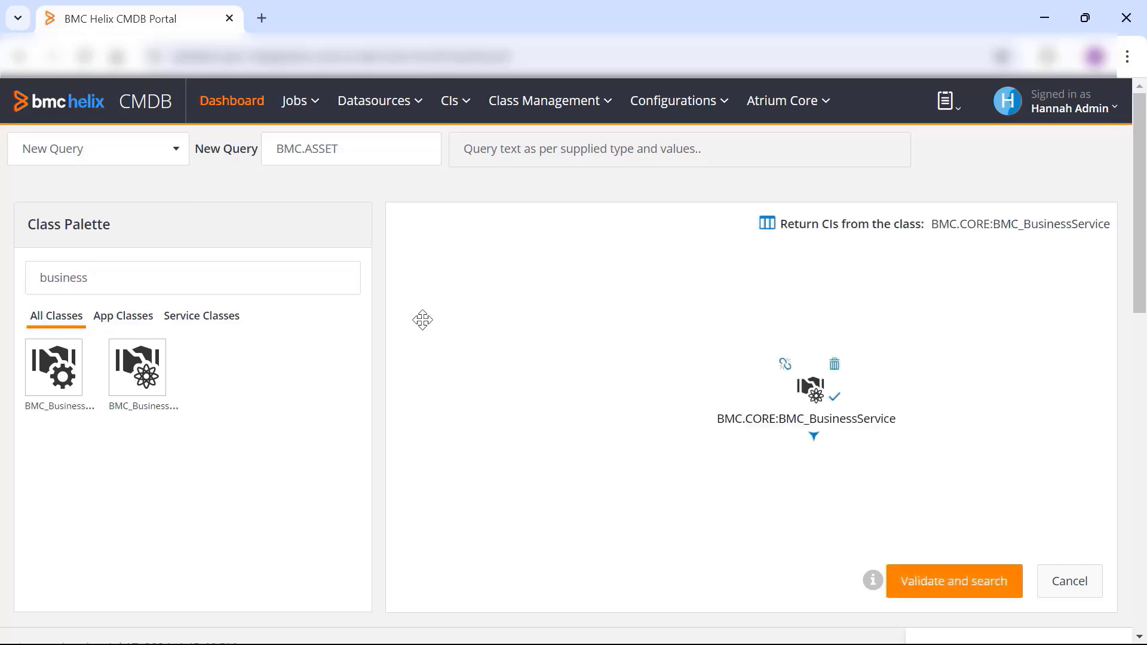
- Search the class palette for "applica" and add the BMC_Application class beneath BMC_BusinessService
{"action": "left_click", "coordinate": [123, 288]}
{"action": "key", "text": "BackSpace"}
{"action": "key", "text": "BackSpace"}
{"action": "key", "text": "BackSpace"}
{"action": "key", "text": "BackSpace"}
{"action": "key", "text": "BackSpace"}
{"action": "key", "text": "BackSpace"}
{"action": "key", "text": "BackSpace"}
{"action": "key", "text": "BackSpace"}
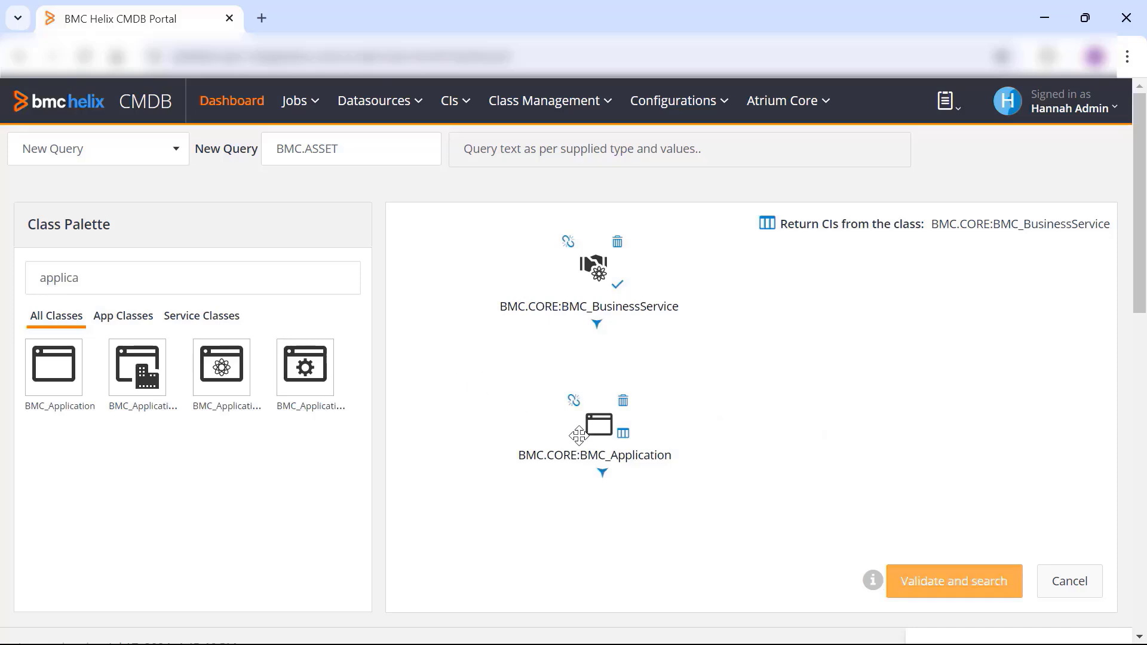
- Relate BMC_BusinessService to BMC_Application through a BMC_Dependency relationship with a specified maximum cardinality of 1
{"action": "left_click_drag", "start_coordinate": [594, 434], "coordinate": [596, 333]}
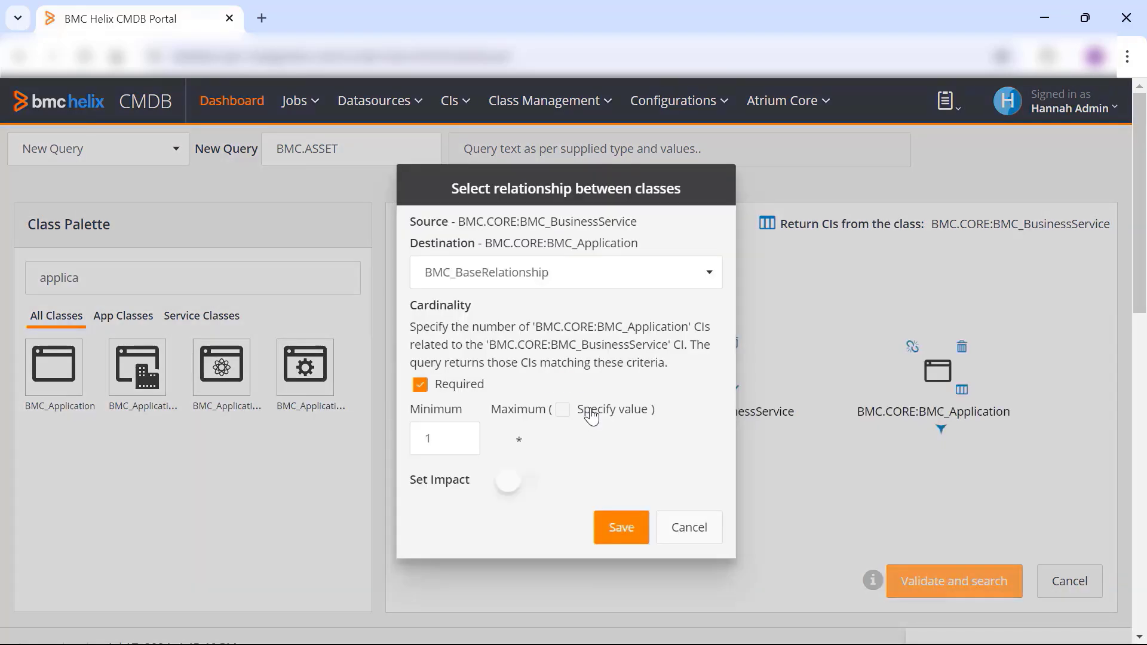
{"action": "left_click", "coordinate": [588, 283]}
{"action": "left_click", "coordinate": [538, 327]}
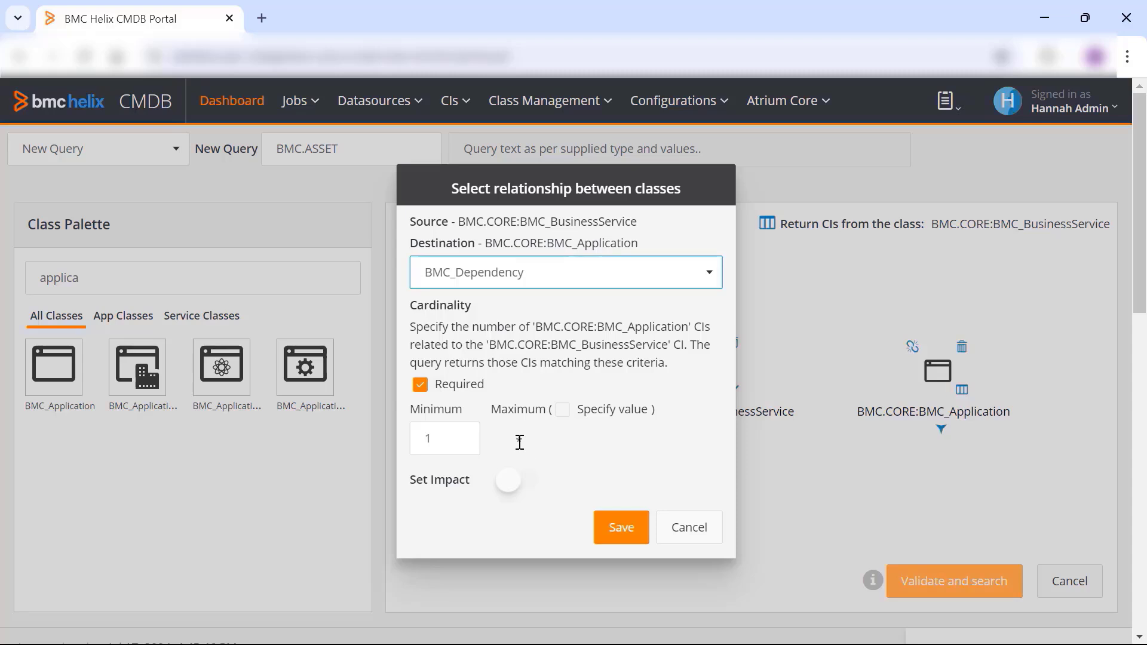
{"action": "left_click", "coordinate": [562, 416]}
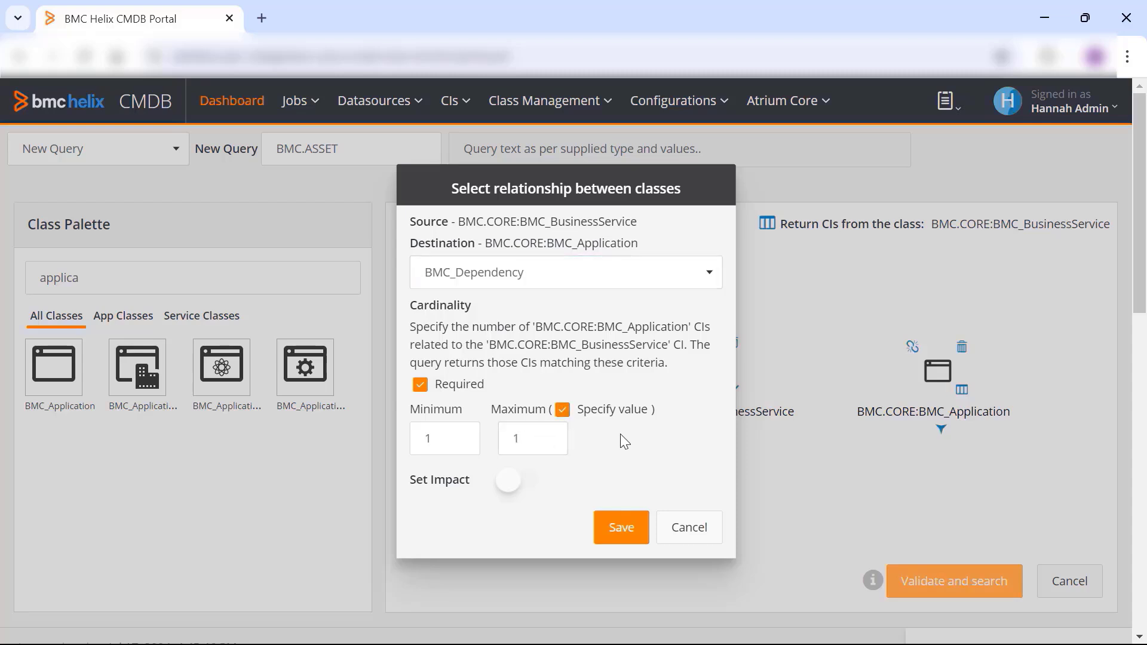
{"action": "left_click", "coordinate": [626, 533]}
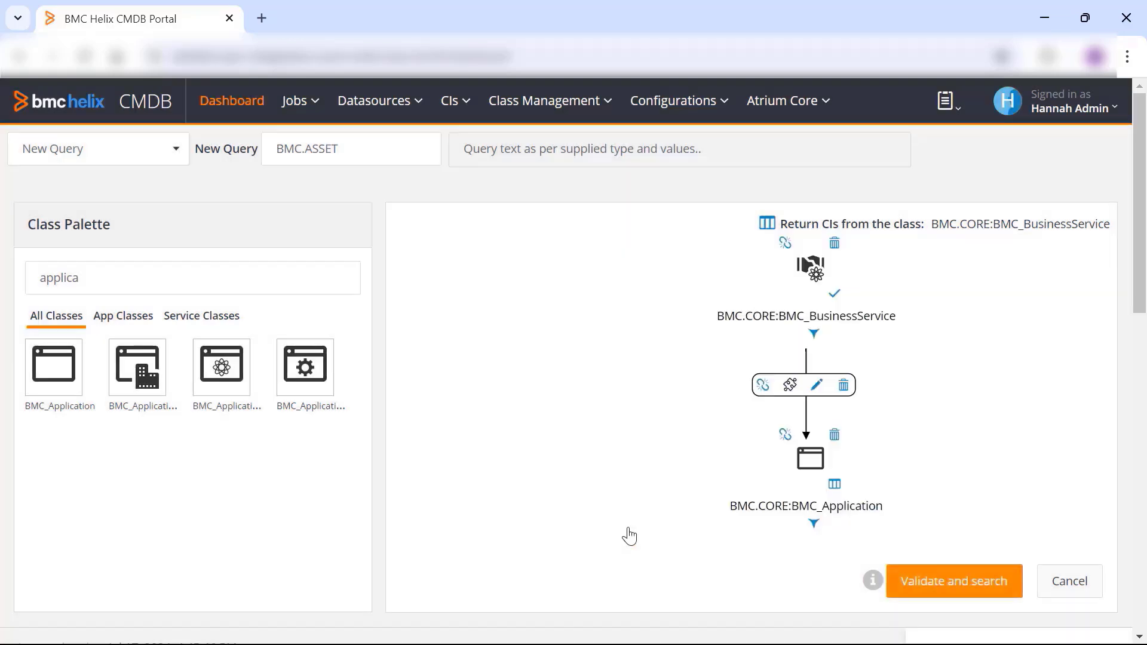
- Validate and run the query, and view the attribute details of the business service found
{"action": "left_click", "coordinate": [934, 587]}
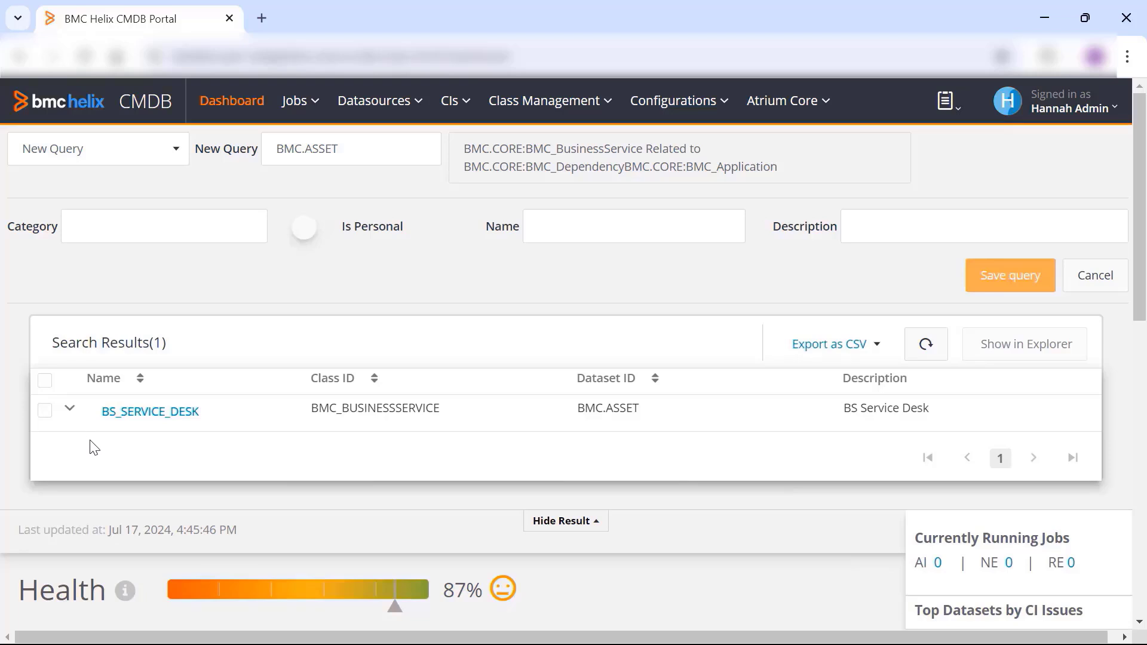
{"action": "left_click", "coordinate": [70, 410]}
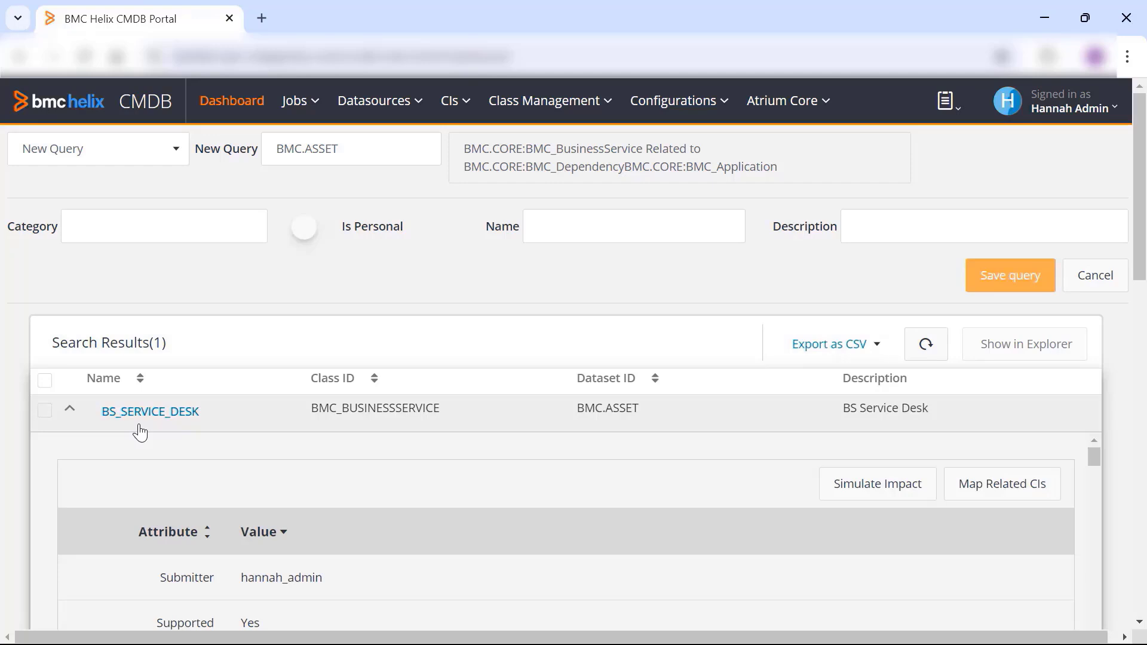
{"action": "left_click", "coordinate": [70, 409]}
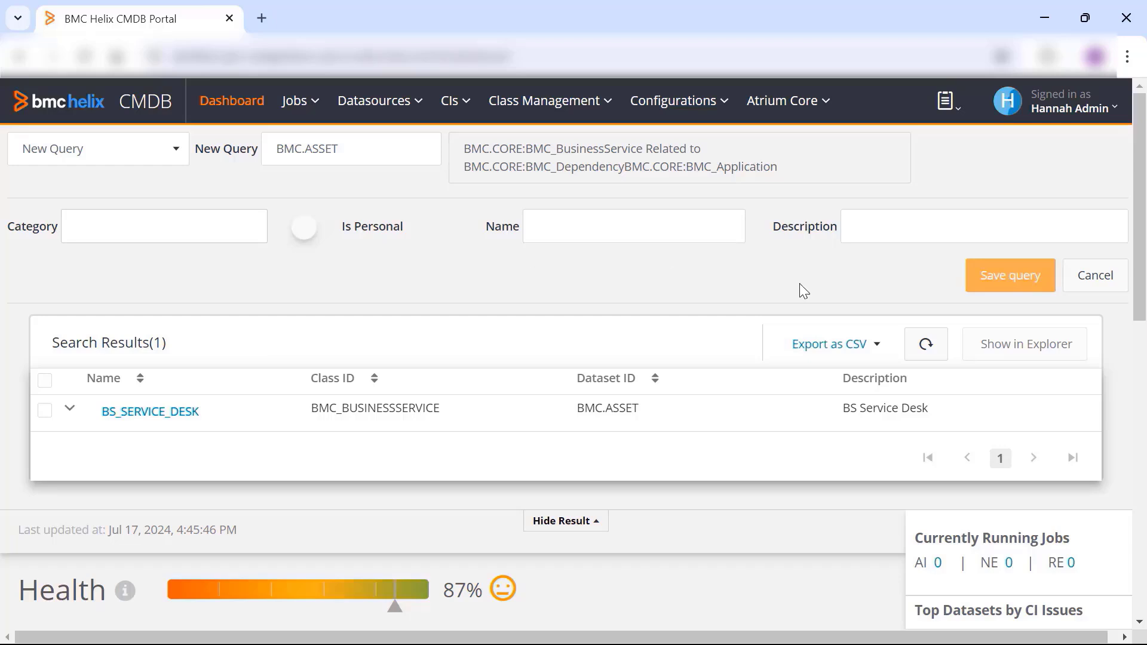
- Set the category of the query to Business Service Query
{"action": "left_click", "coordinate": [193, 233]}
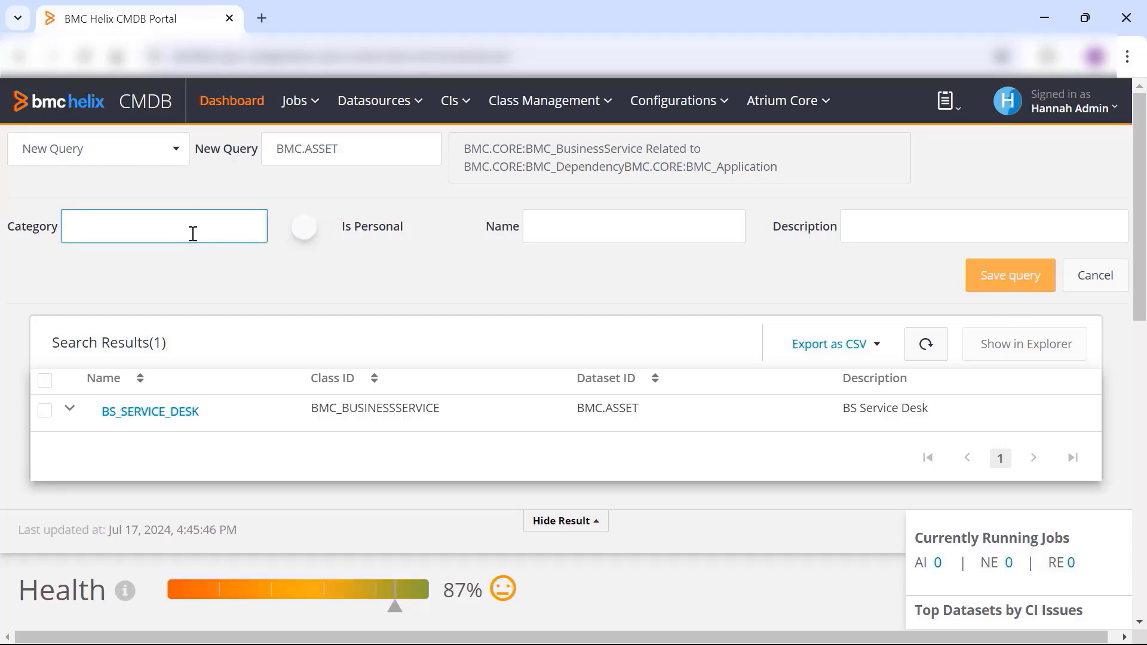
{"action": "type", "text": "Business Service Query"}
- Name the query "BS related to APP" and save it
{"action": "left_click", "coordinate": [619, 226]}
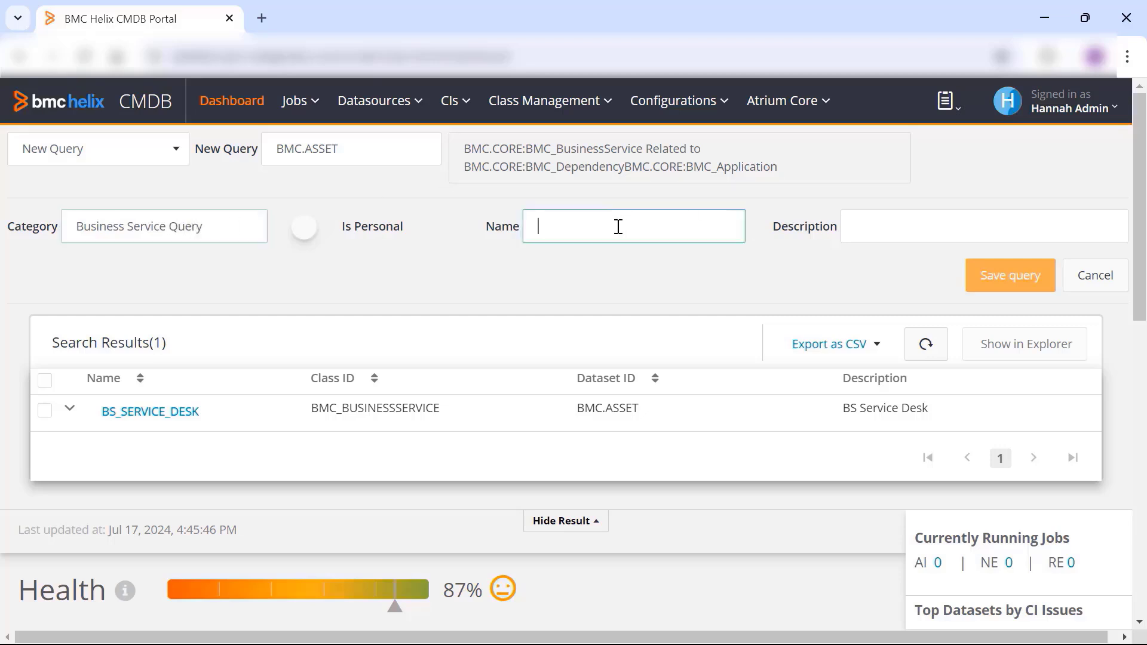
{"action": "type", "text": "BS ser"}
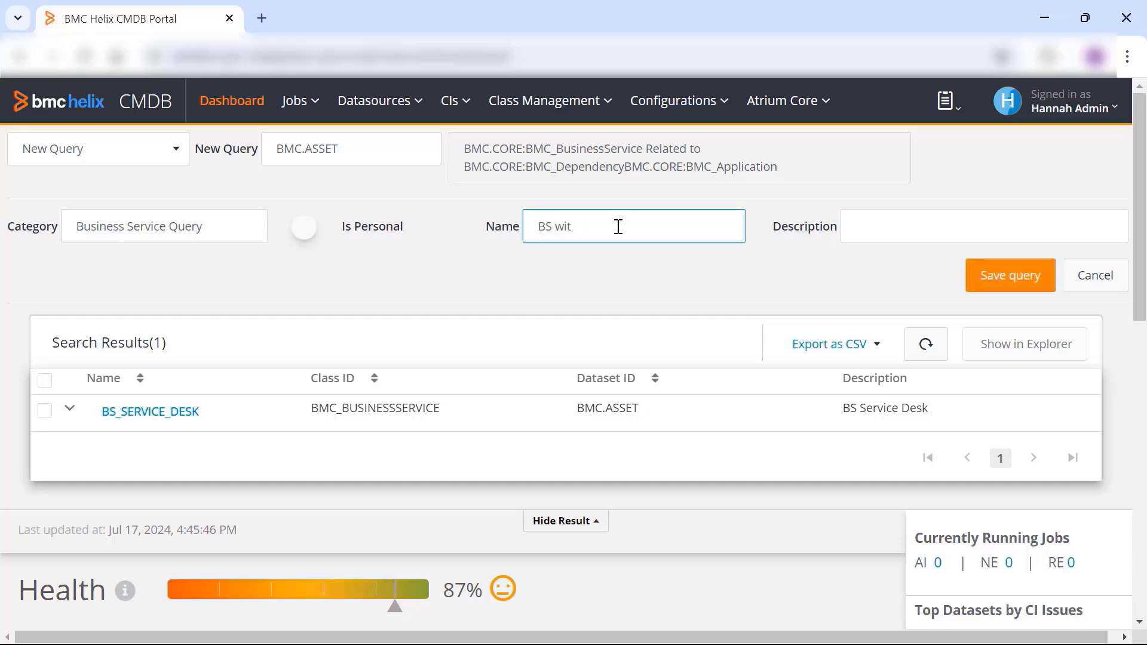
{"action": "key", "text": "BackSpace"}
{"action": "key", "text": "BackSpace"}
{"action": "key", "text": "BackSpace"}
{"action": "key", "text": "BackSpace"}
{"action": "type", "text": "related to APP"}
{"action": "left_click", "coordinate": [1009, 283]}
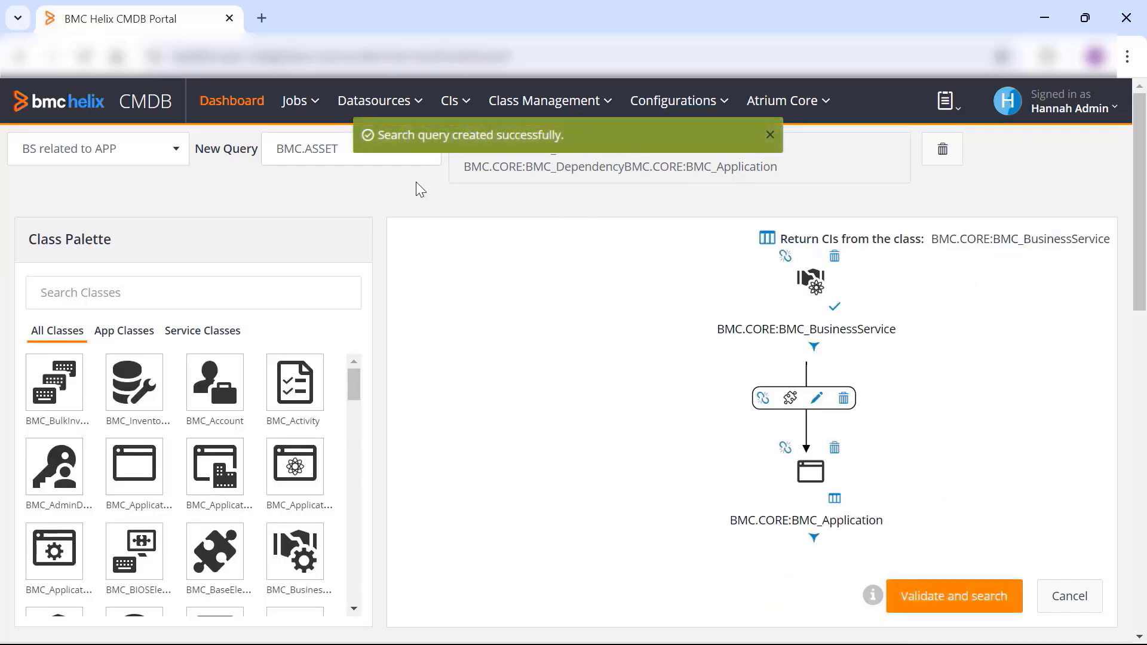
- Locate the saved query "BS related to APP" under Business Service Query in the list of saved searches and select it
{"action": "left_click", "coordinate": [173, 150]}
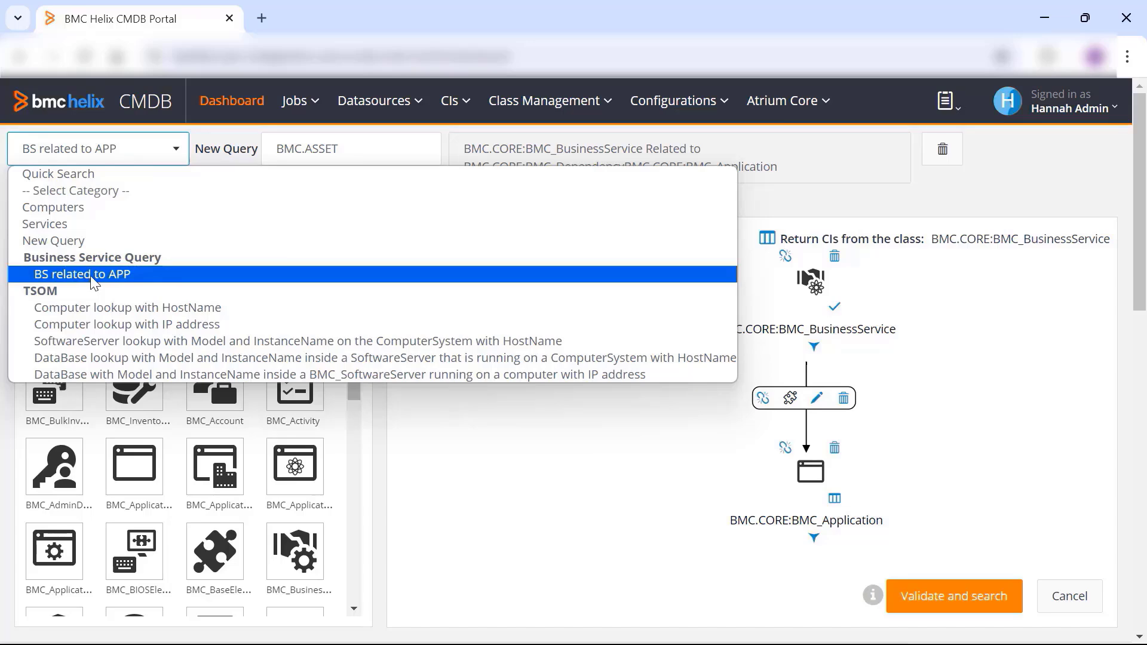
{"action": "left_click", "coordinate": [93, 280]}
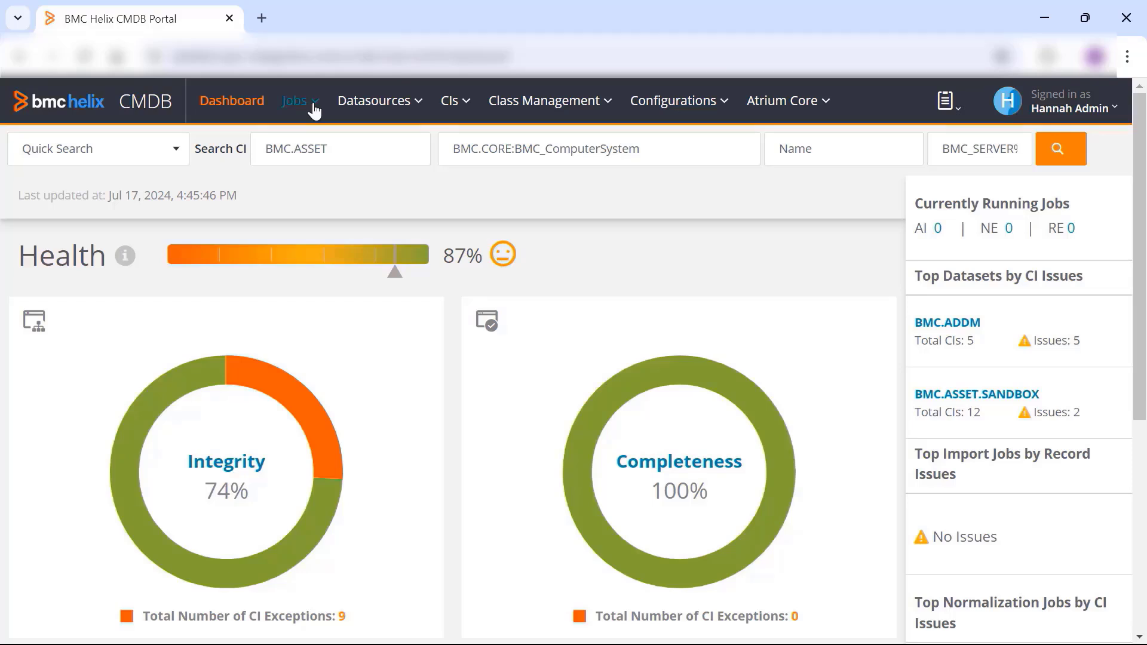
- Open the normalization management page and review its job statistics and the list of all normalization jobs
{"action": "left_click", "coordinate": [315, 110]}
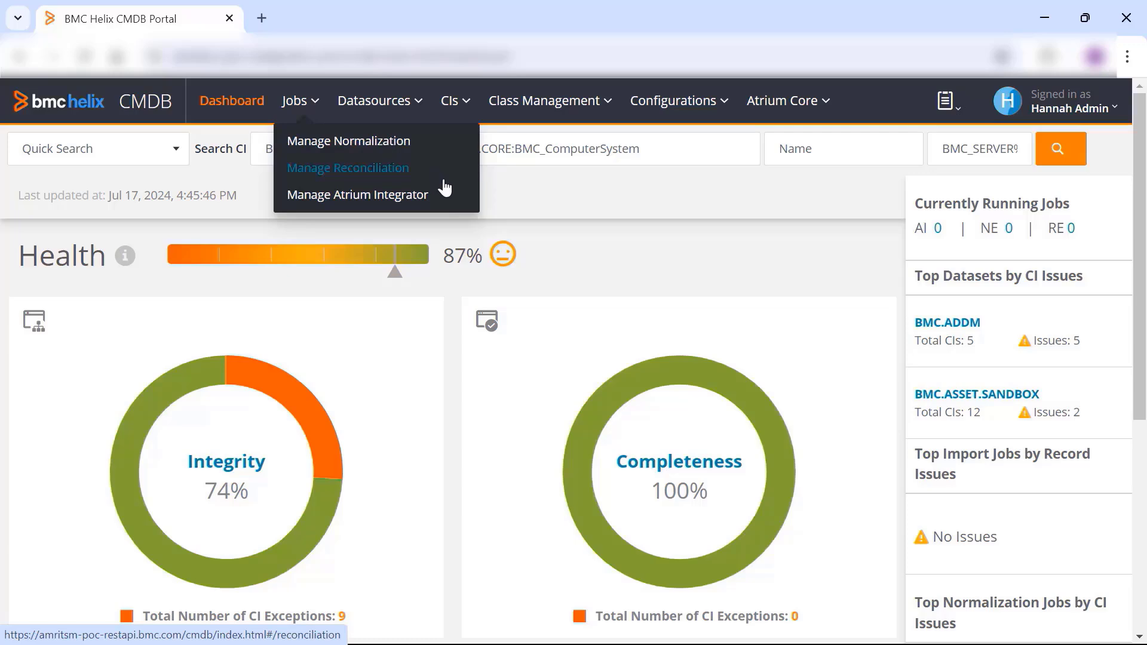
{"action": "left_click", "coordinate": [382, 151]}
{"action": "scroll", "coordinate": [325, 259], "scroll_direction": "down", "scroll_amount": 1}
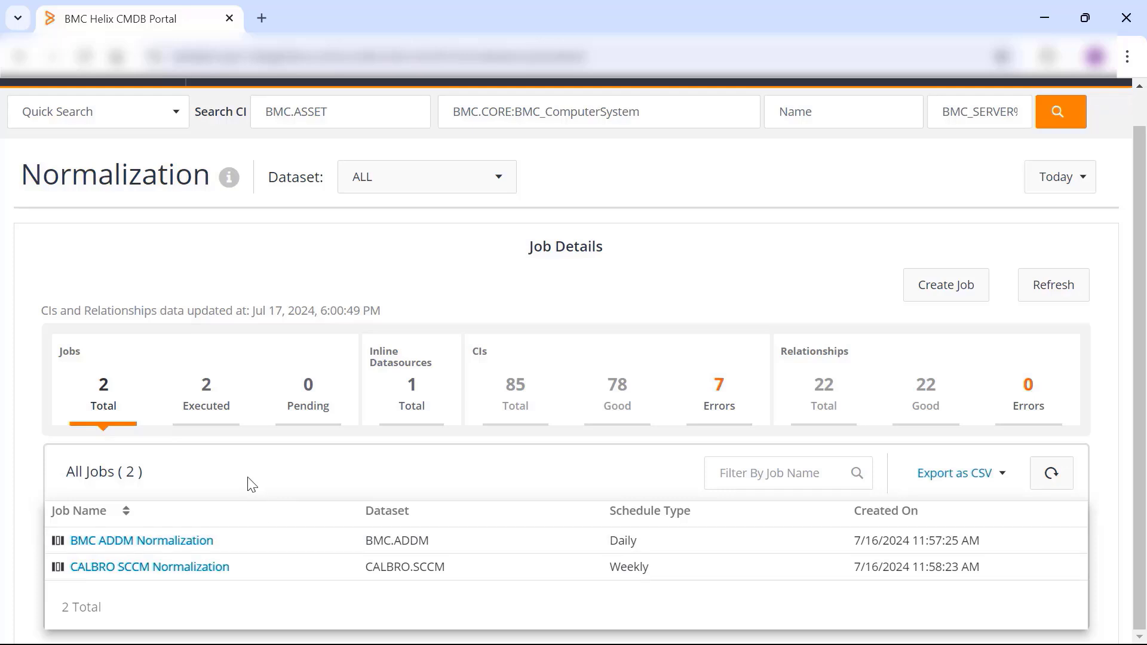
{"action": "scroll", "coordinate": [665, 347], "scroll_direction": "up", "scroll_amount": 1}
{"action": "scroll", "coordinate": [701, 342], "scroll_direction": "down", "scroll_amount": 1}
- Open the form for a new normalization job and review its dataset choices, normalization features and schedule options
{"action": "left_click", "coordinate": [922, 293]}
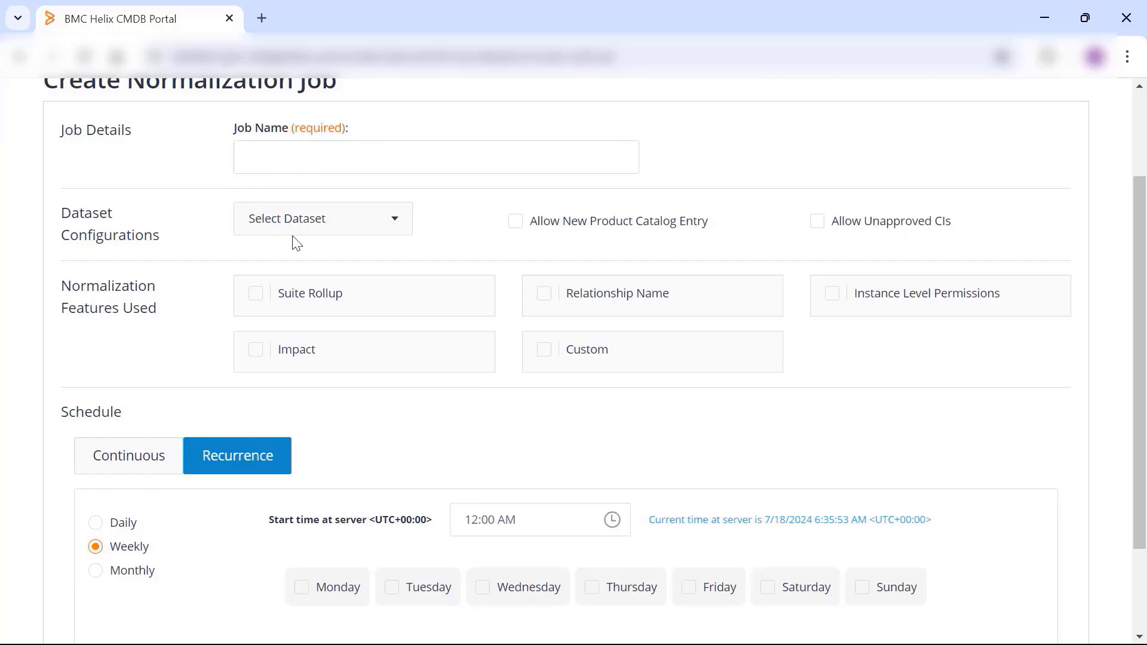
{"action": "left_click", "coordinate": [347, 229]}
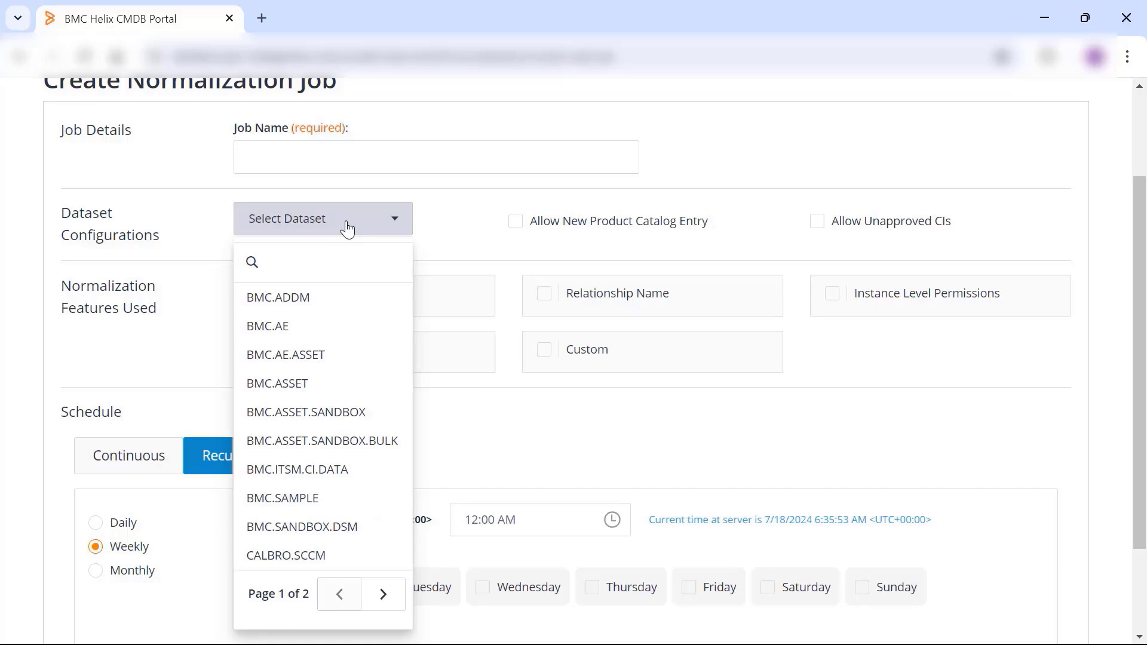
{"action": "left_click", "coordinate": [457, 239]}
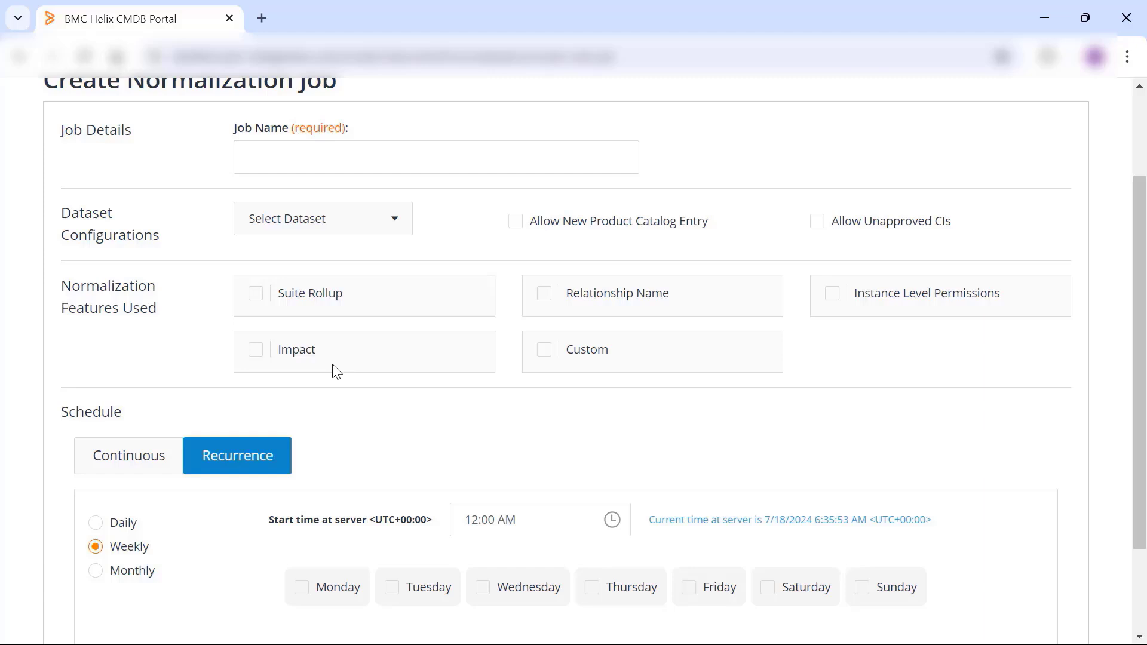
{"action": "scroll", "coordinate": [159, 361], "scroll_direction": "down", "scroll_amount": 1}
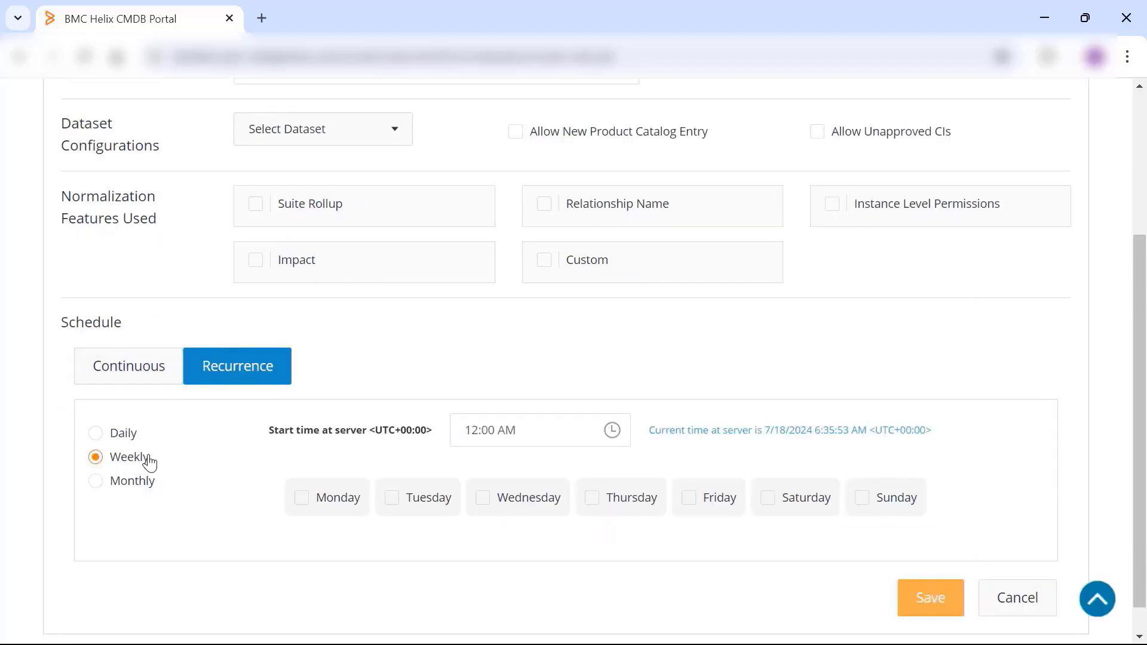
{"action": "scroll", "coordinate": [162, 464], "scroll_direction": "up", "scroll_amount": 3}
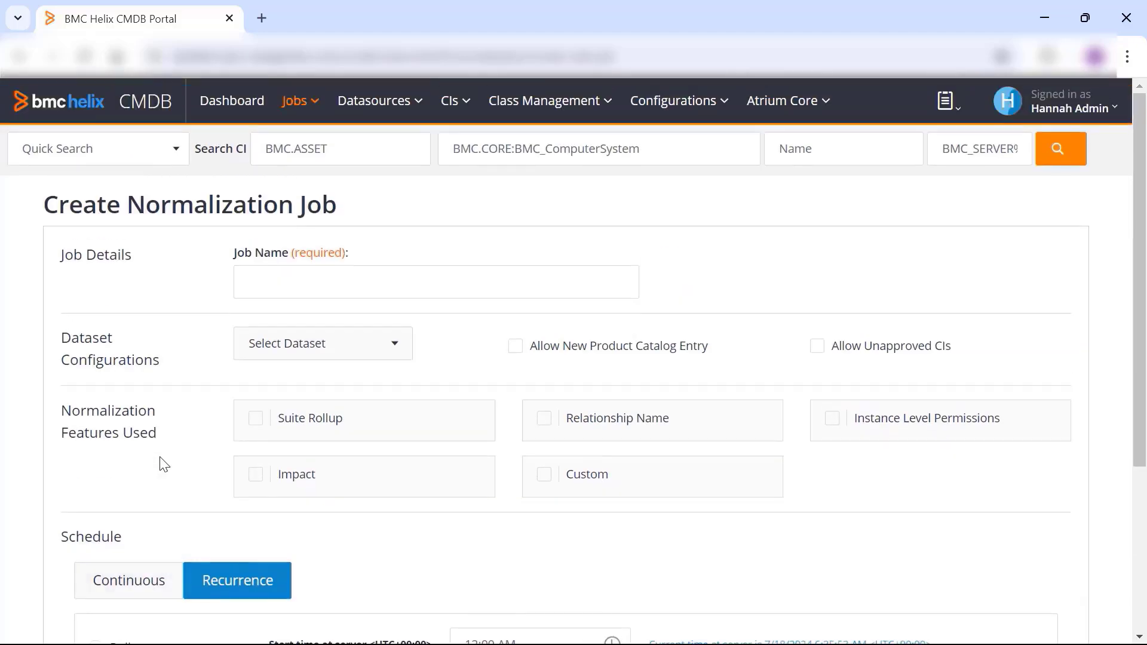
- Open the reconciliation management page and review the list of all reconciliation jobs
{"action": "left_click", "coordinate": [311, 108]}
{"action": "left_click", "coordinate": [314, 173]}
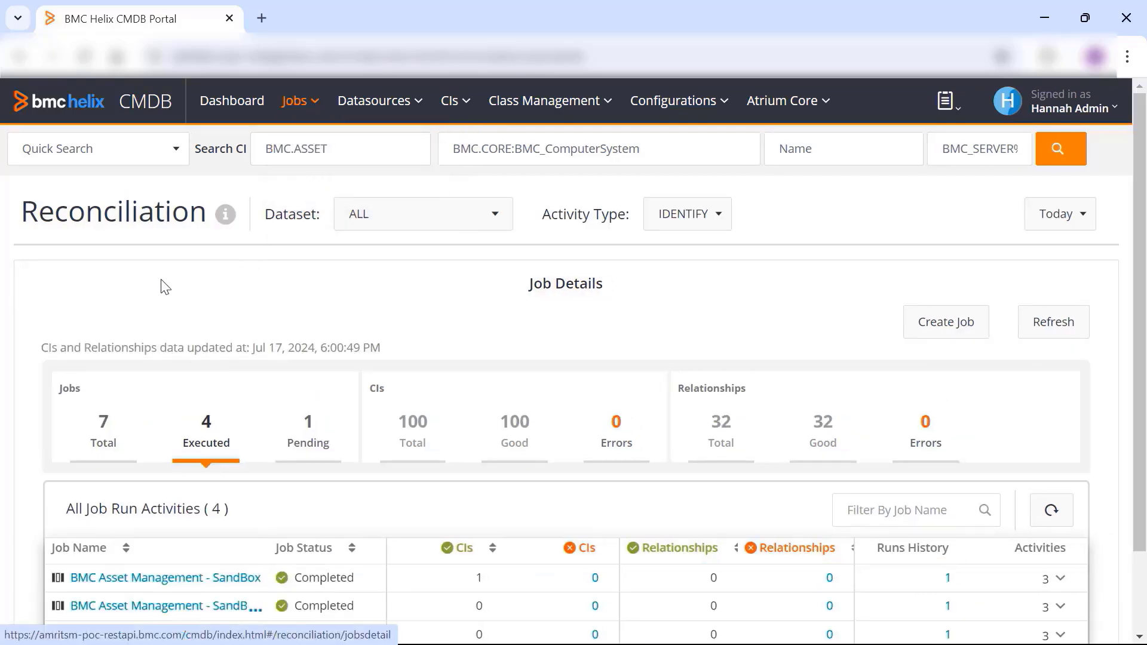
{"action": "scroll", "coordinate": [159, 296], "scroll_direction": "down", "scroll_amount": 1}
{"action": "left_click", "coordinate": [107, 349]}
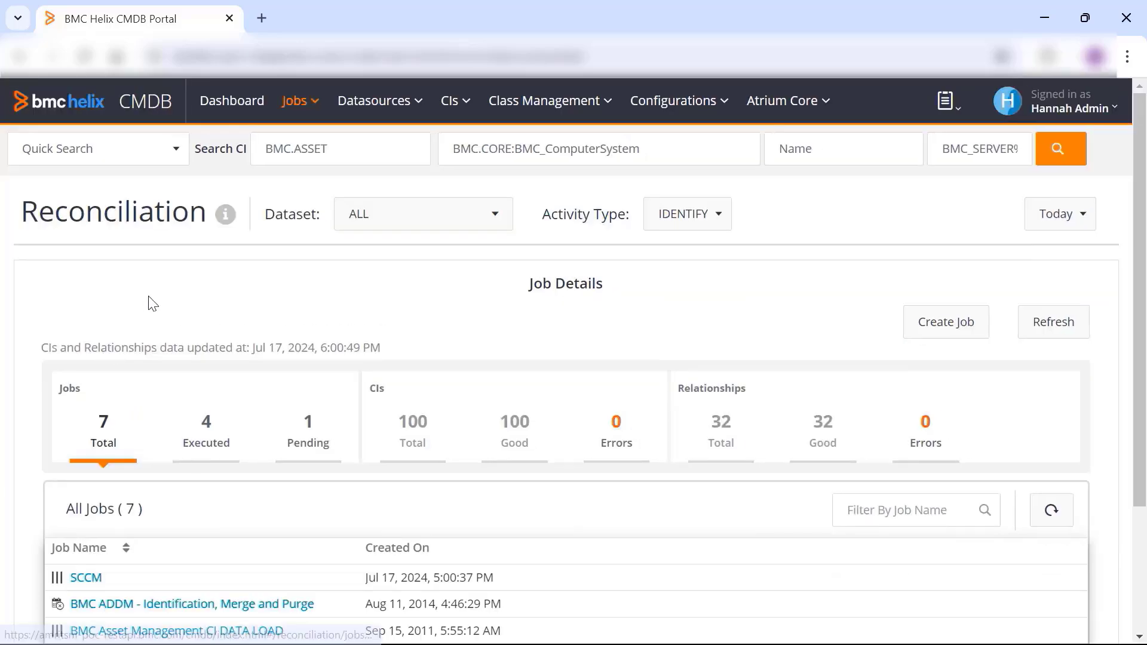
{"action": "scroll", "coordinate": [153, 304], "scroll_direction": "down", "scroll_amount": 3}
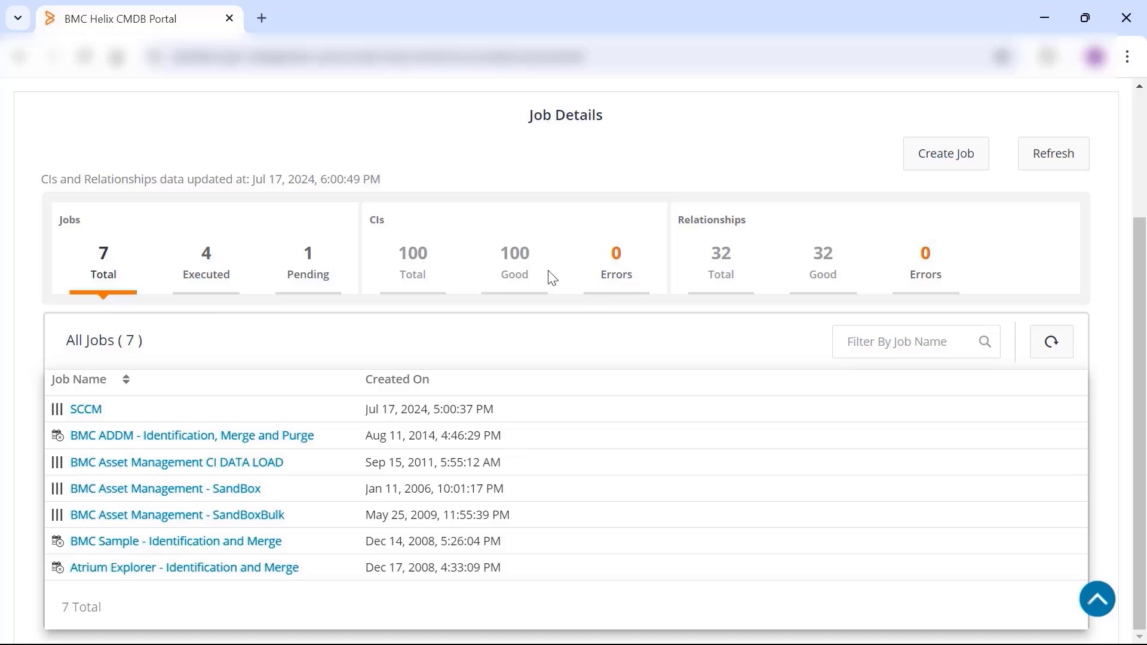
{"action": "scroll", "coordinate": [552, 278], "scroll_direction": "up", "scroll_amount": 3}
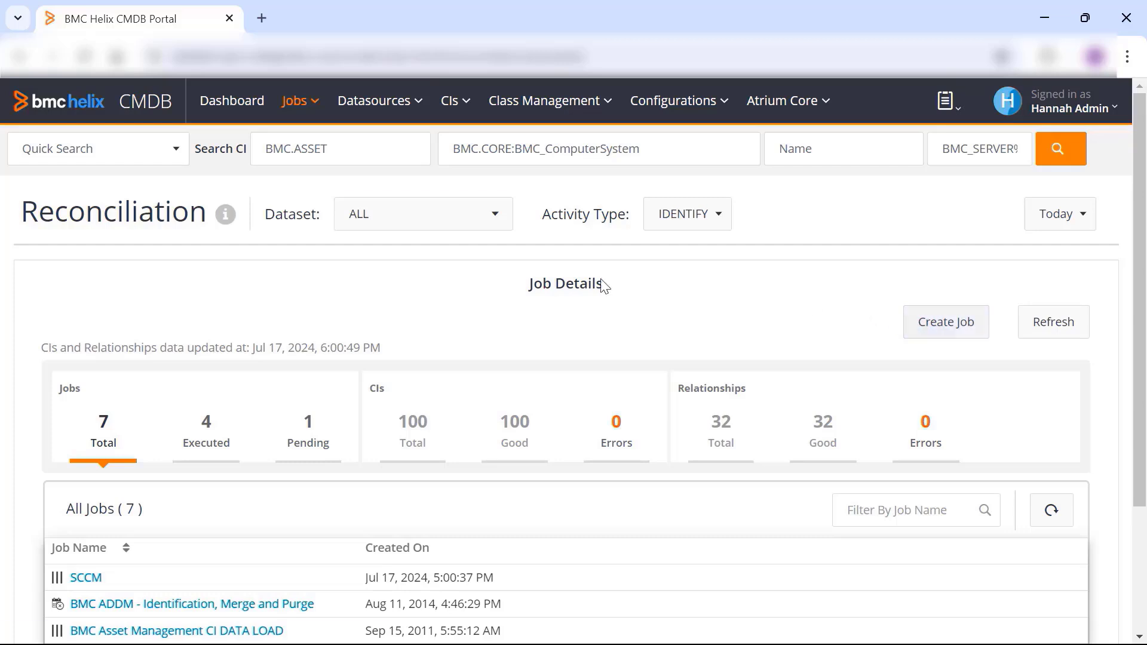
- Review the dataset, activity type and time range filter choices for the reconciliation jobs without changing them
{"action": "left_click", "coordinate": [454, 218]}
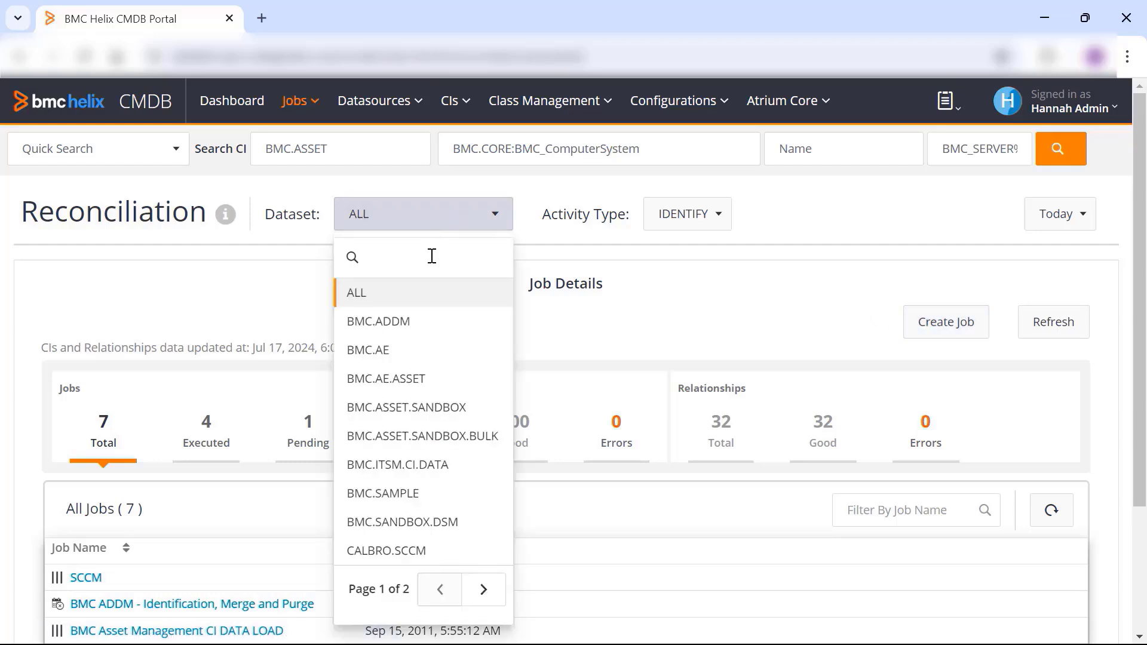
{"action": "left_click", "coordinate": [268, 290]}
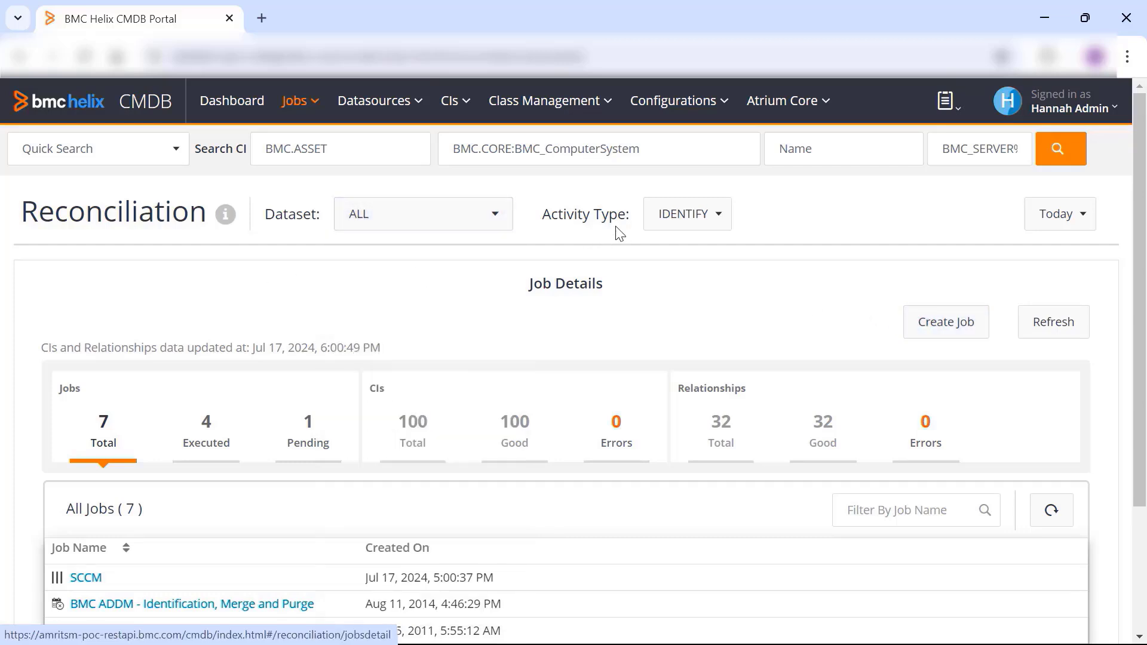
{"action": "left_click", "coordinate": [657, 223]}
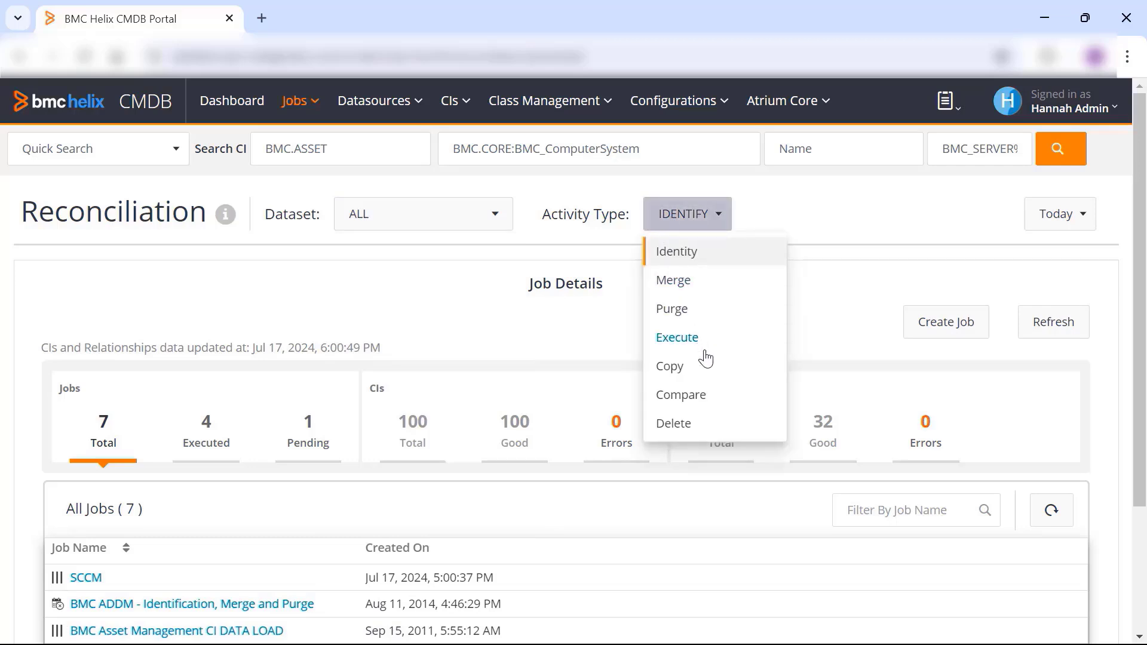
{"action": "left_click", "coordinate": [443, 307]}
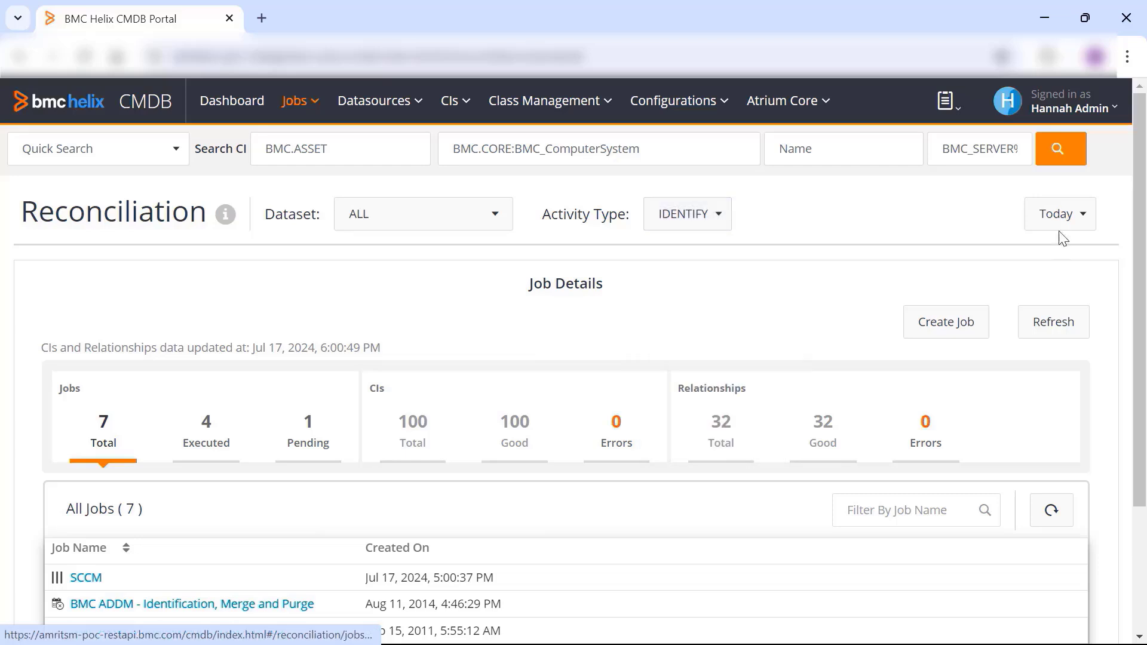
{"action": "left_click", "coordinate": [1061, 225]}
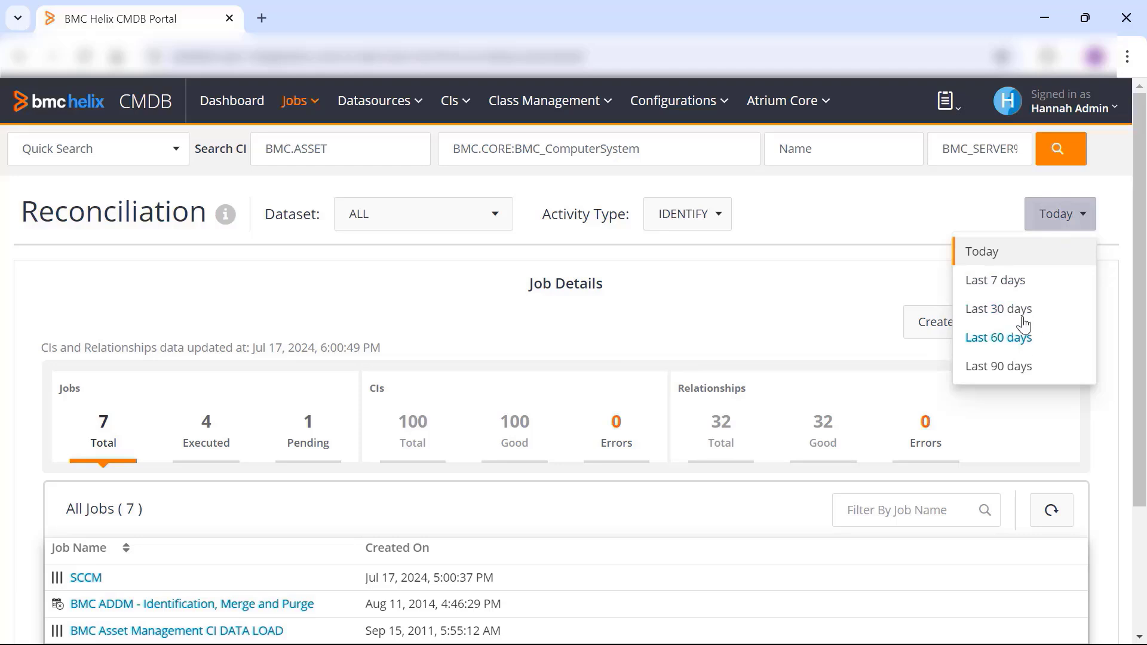
{"action": "left_click", "coordinate": [867, 195]}
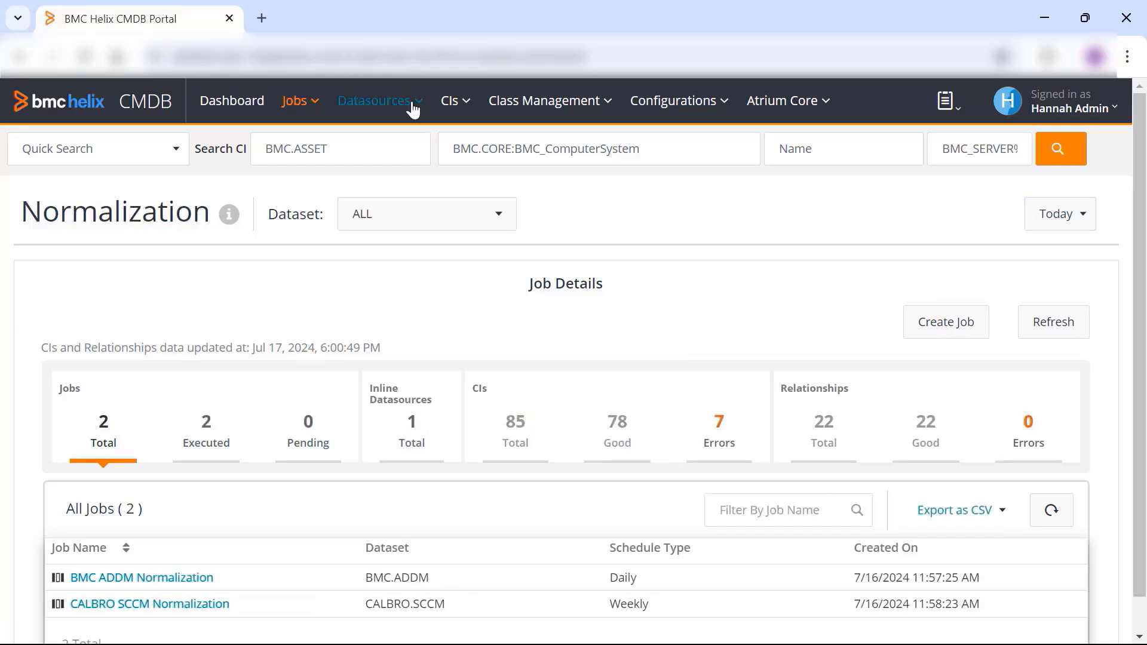
- Open the datasource management page and review all datasources and the statistics of those with errors
{"action": "left_click", "coordinate": [414, 109]}
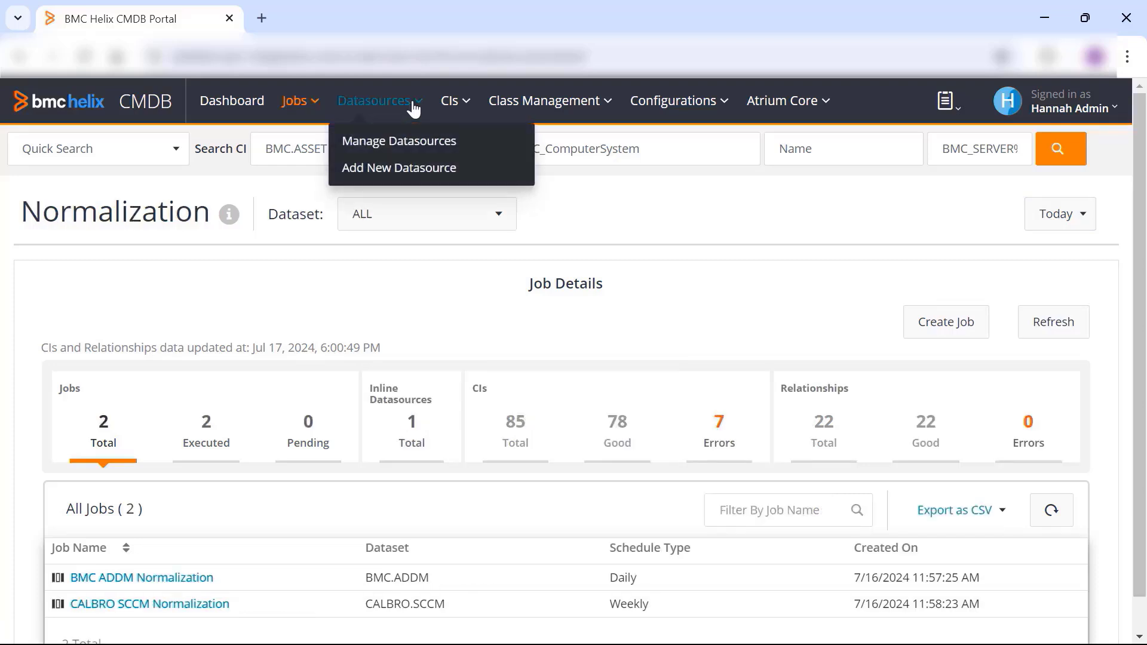
{"action": "left_click", "coordinate": [410, 143]}
{"action": "mouse_move", "coordinate": [207, 217]}
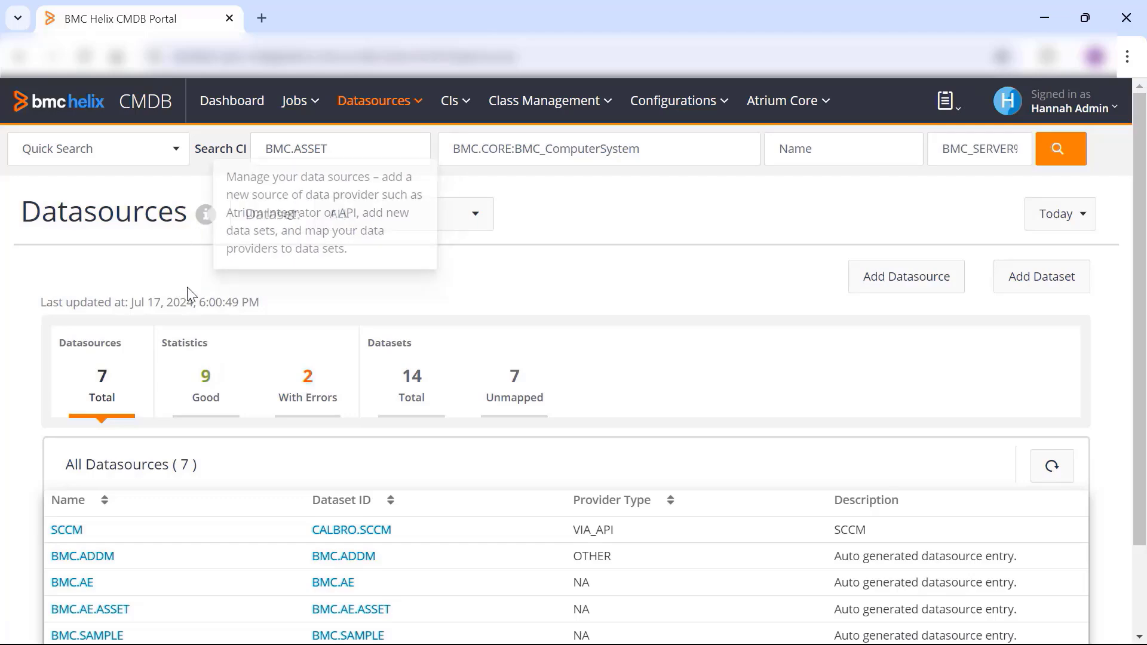
{"action": "scroll", "coordinate": [192, 279], "scroll_direction": "down", "scroll_amount": 1}
{"action": "scroll", "coordinate": [191, 280], "scroll_direction": "down", "scroll_amount": 1}
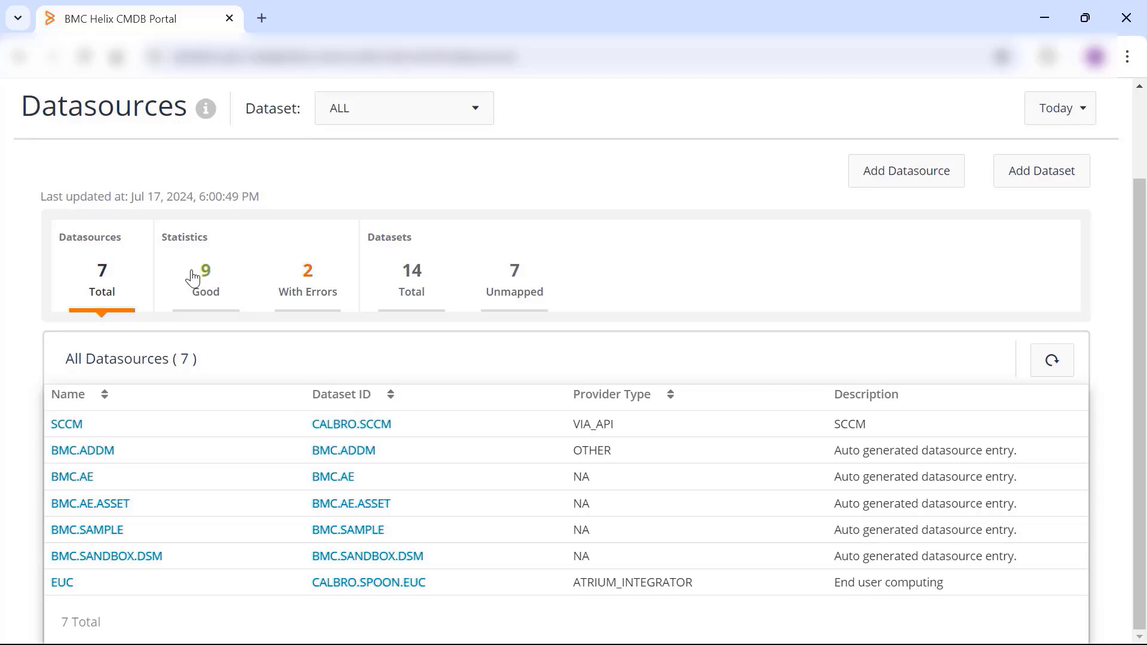
{"action": "left_click", "coordinate": [308, 280]}
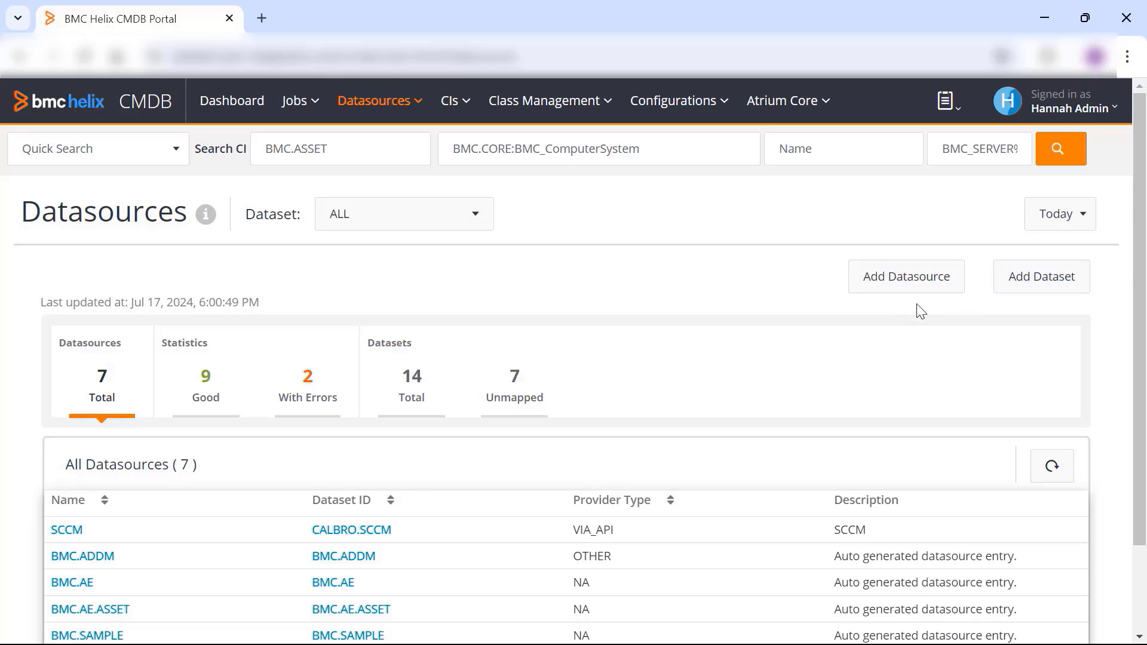
- Open the form for adding a datasource and review its fields and the available provider types
{"action": "left_click", "coordinate": [893, 278]}
{"action": "scroll", "coordinate": [363, 302], "scroll_direction": "down", "scroll_amount": 1}
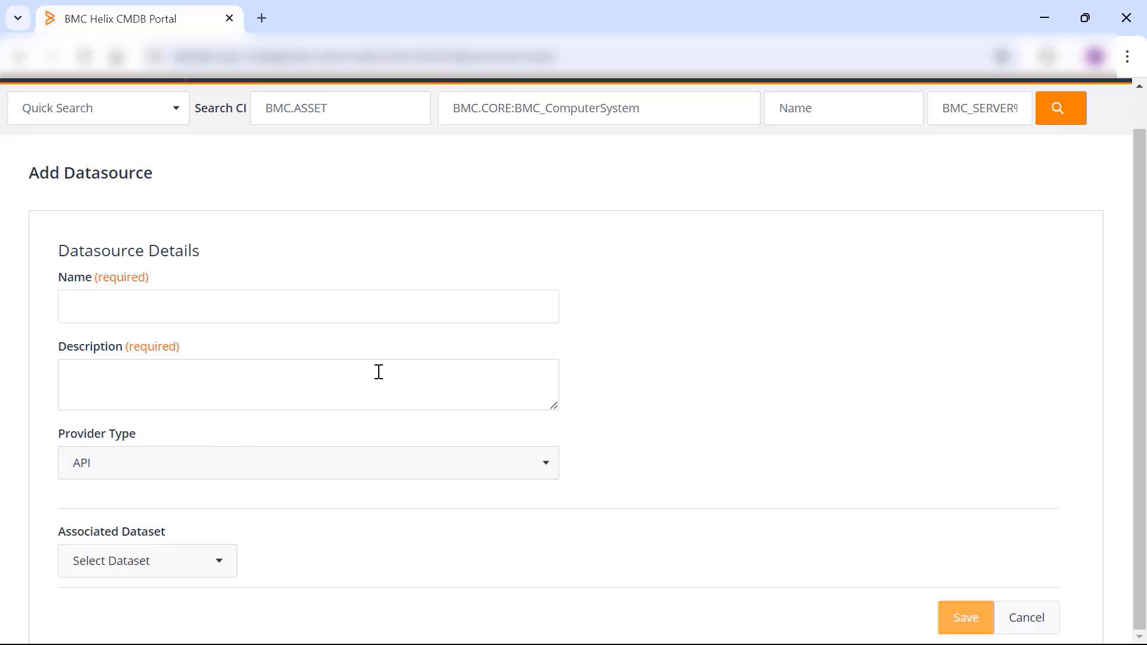
{"action": "left_click", "coordinate": [423, 473]}
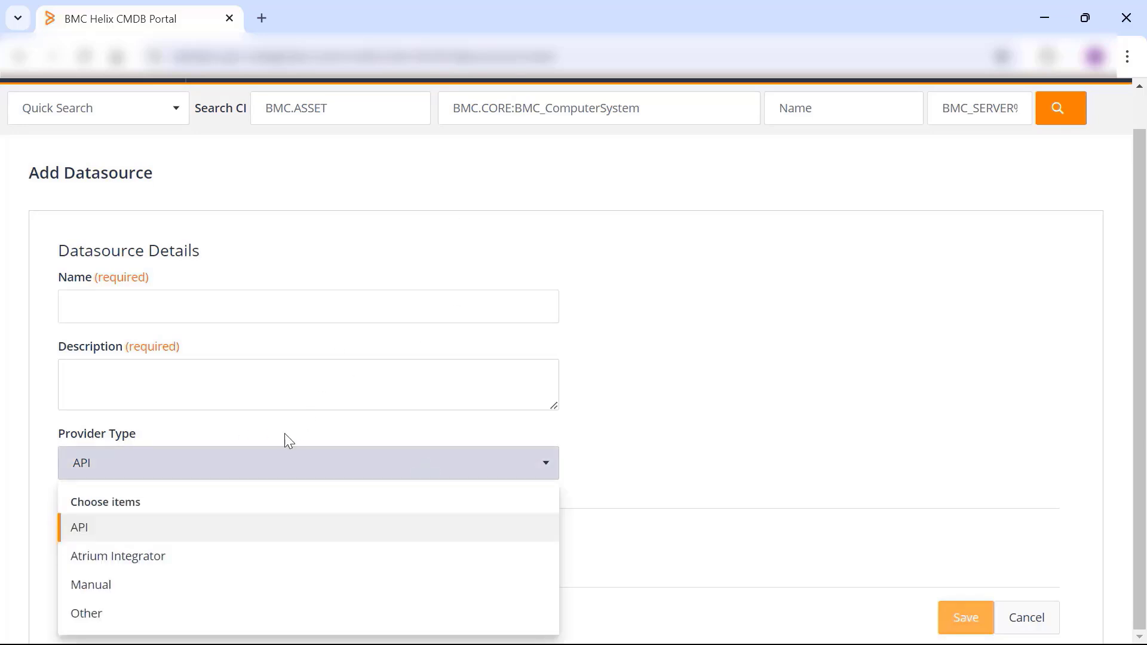
{"action": "scroll", "coordinate": [177, 542], "scroll_direction": "up", "scroll_amount": 1}
{"action": "scroll", "coordinate": [178, 545], "scroll_direction": "down", "scroll_amount": 1}
{"action": "scroll", "coordinate": [637, 339], "scroll_direction": "up", "scroll_amount": 1}
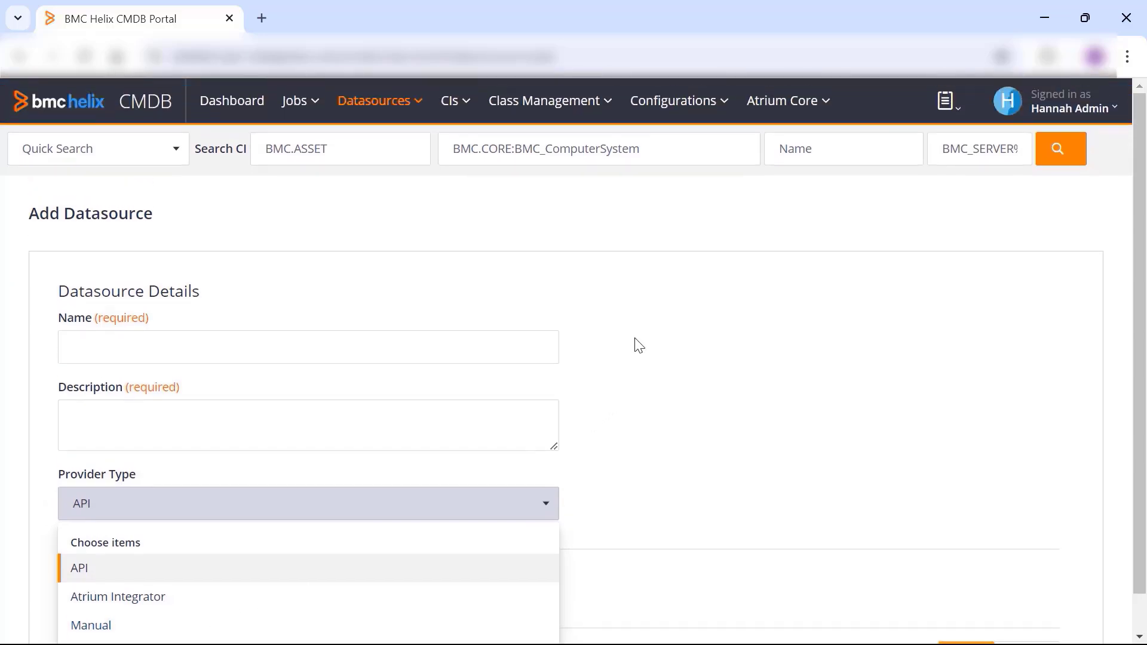
{"action": "left_click", "coordinate": [1139, 637]}
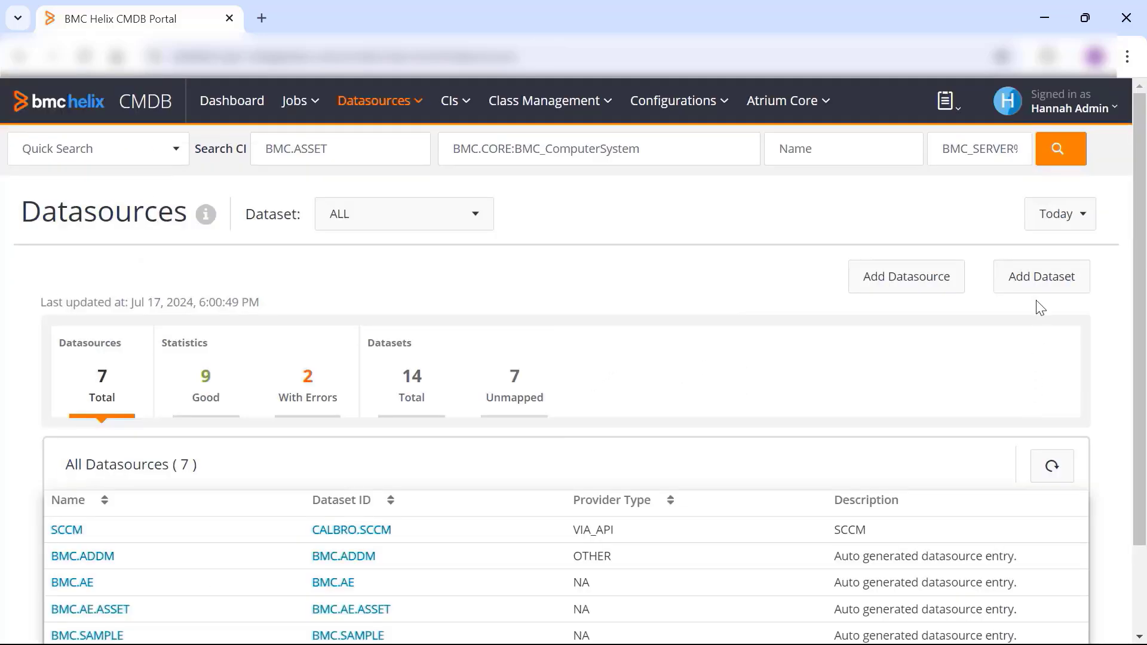
- Open the form for adding a dataset and review its accessibility, dataset type and permission settings
{"action": "left_click", "coordinate": [1030, 284]}
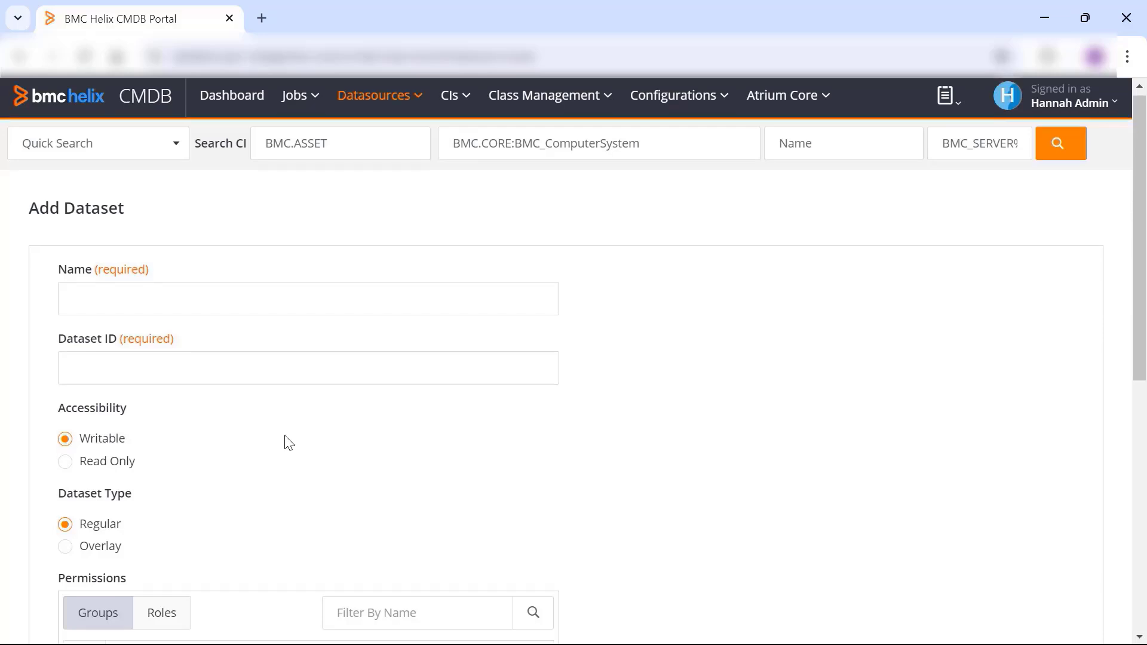
{"action": "scroll", "coordinate": [289, 443], "scroll_direction": "down", "scroll_amount": 3}
{"action": "scroll", "coordinate": [289, 443], "scroll_direction": "up", "scroll_amount": 3}
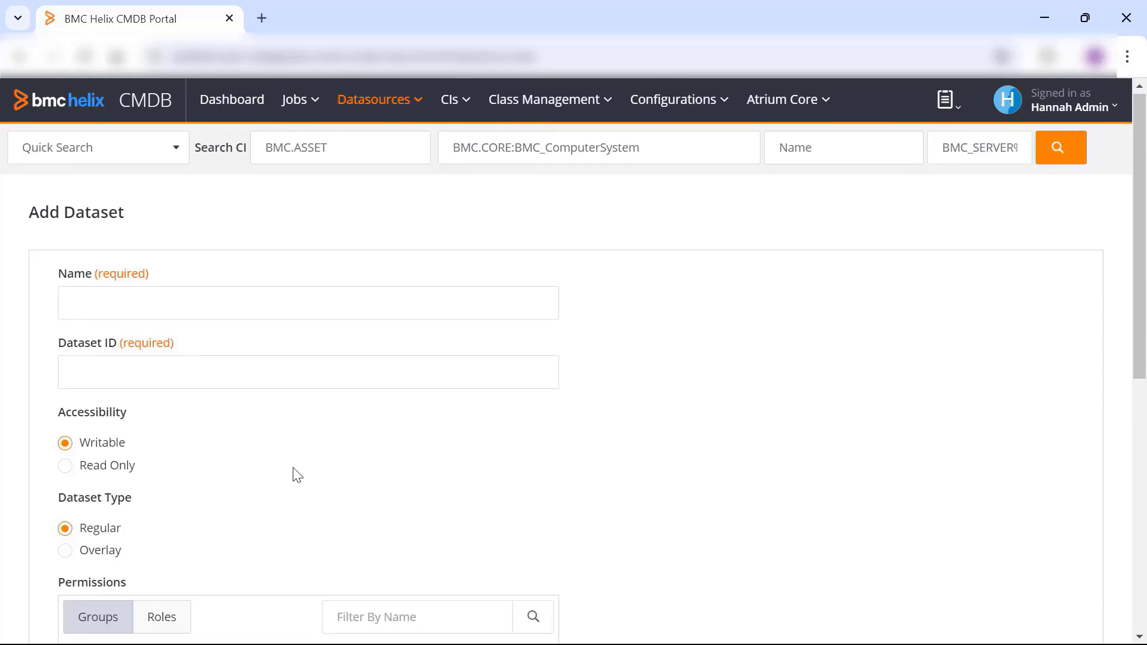
{"action": "scroll", "coordinate": [292, 474], "scroll_direction": "down", "scroll_amount": 3}
{"action": "scroll", "coordinate": [292, 474], "scroll_direction": "up", "scroll_amount": 3}
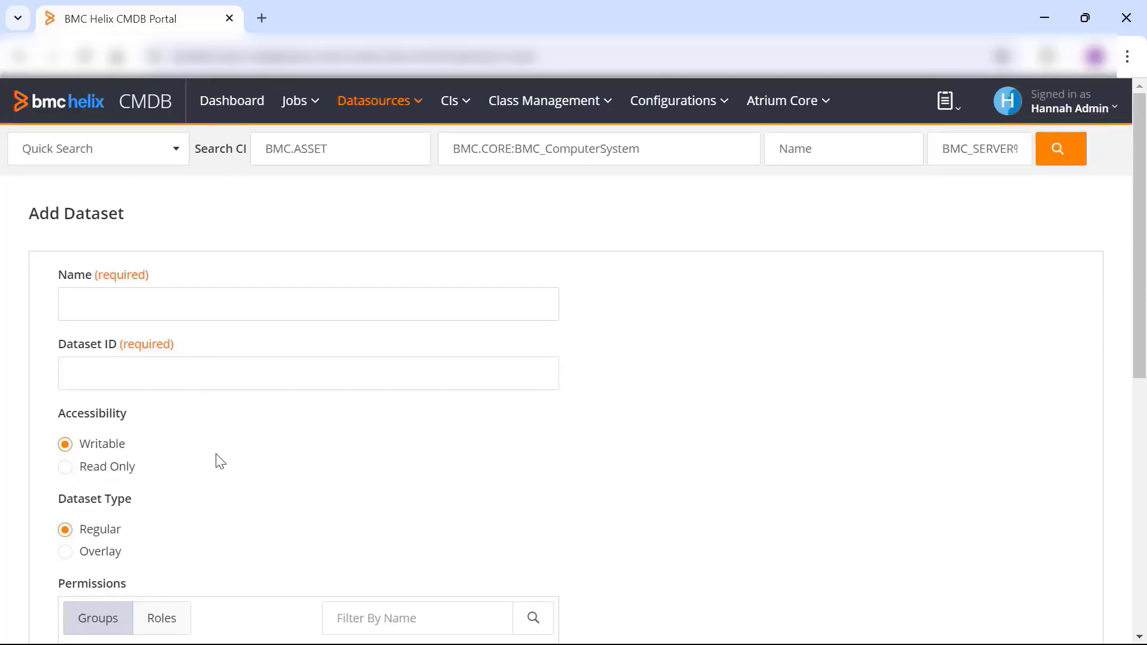
{"action": "scroll", "coordinate": [220, 461], "scroll_direction": "down", "scroll_amount": 3}
{"action": "scroll", "coordinate": [309, 412], "scroll_direction": "up", "scroll_amount": 3}
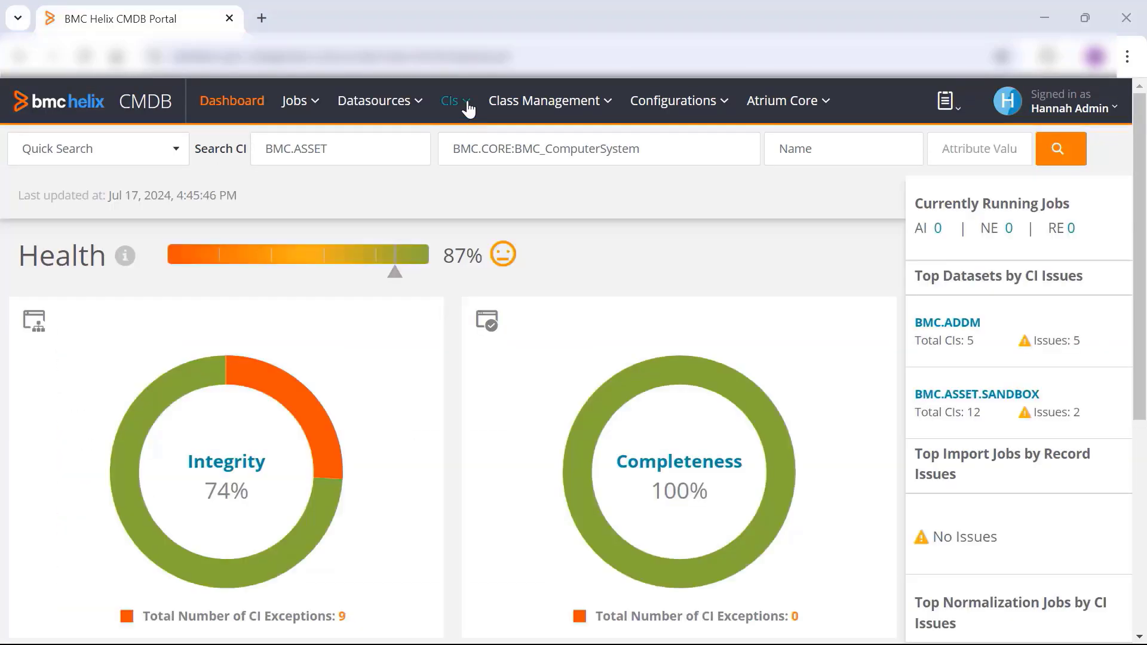
- Open the CI updates for BMC.ASSET and show the CIs that were edited today
{"action": "left_click", "coordinate": [468, 108]}
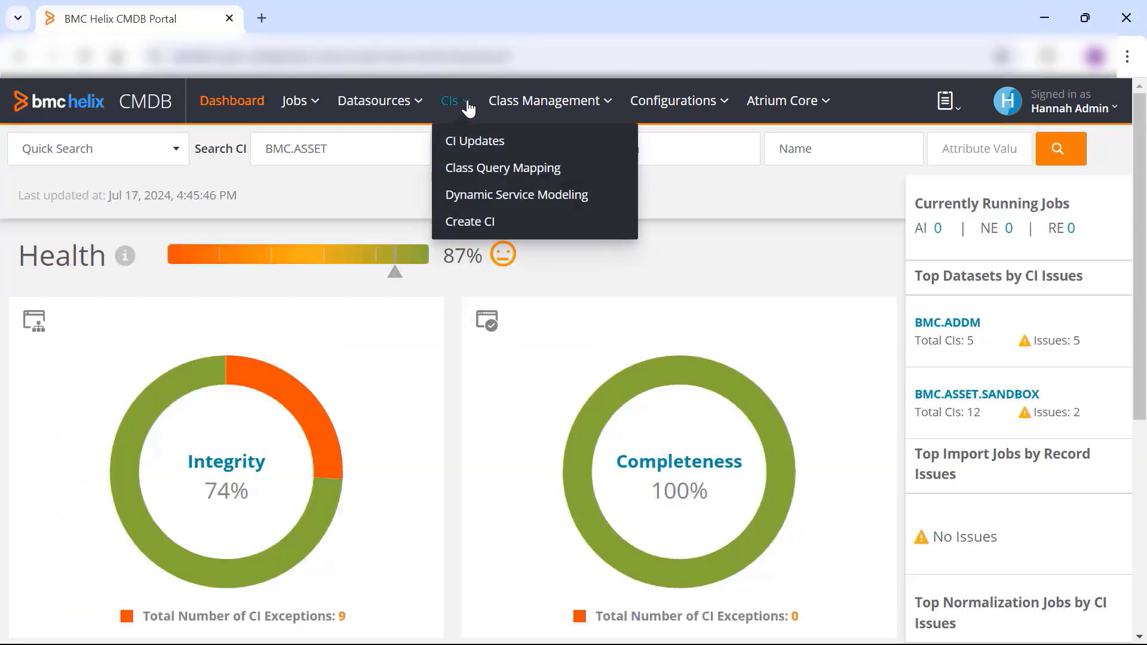
{"action": "left_click", "coordinate": [472, 143]}
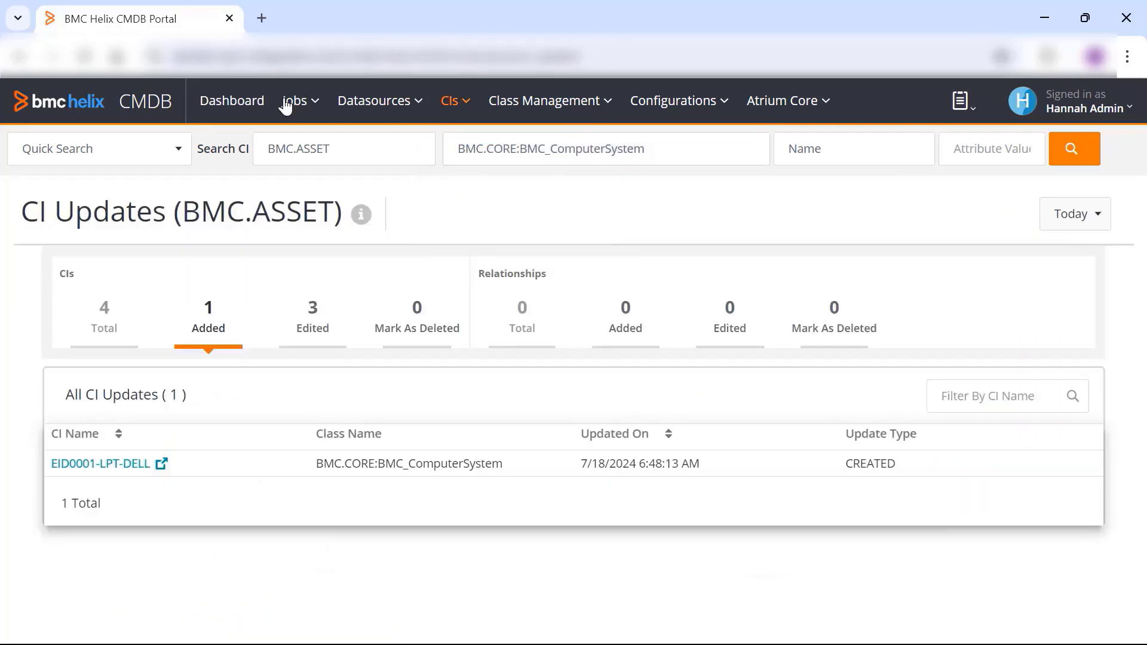
{"action": "mouse_move", "coordinate": [359, 219]}
{"action": "left_click", "coordinate": [307, 344]}
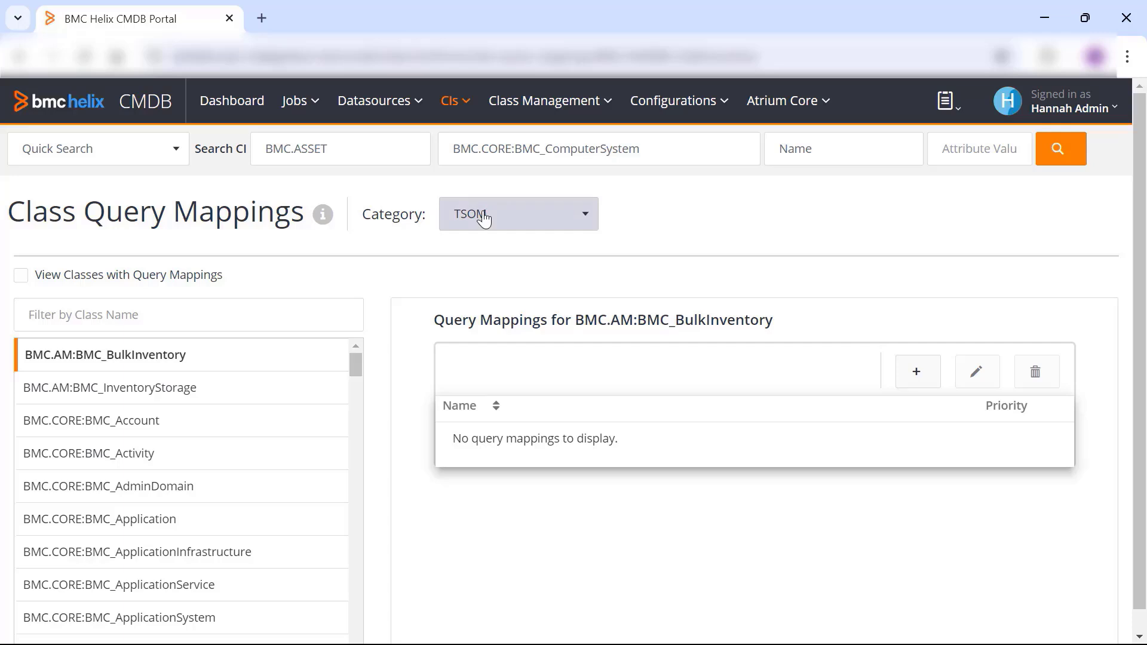
- Review the classes listed for the TSOM category in the class query mappings
{"action": "scroll", "coordinate": [353, 367], "scroll_direction": "down", "scroll_amount": 1}
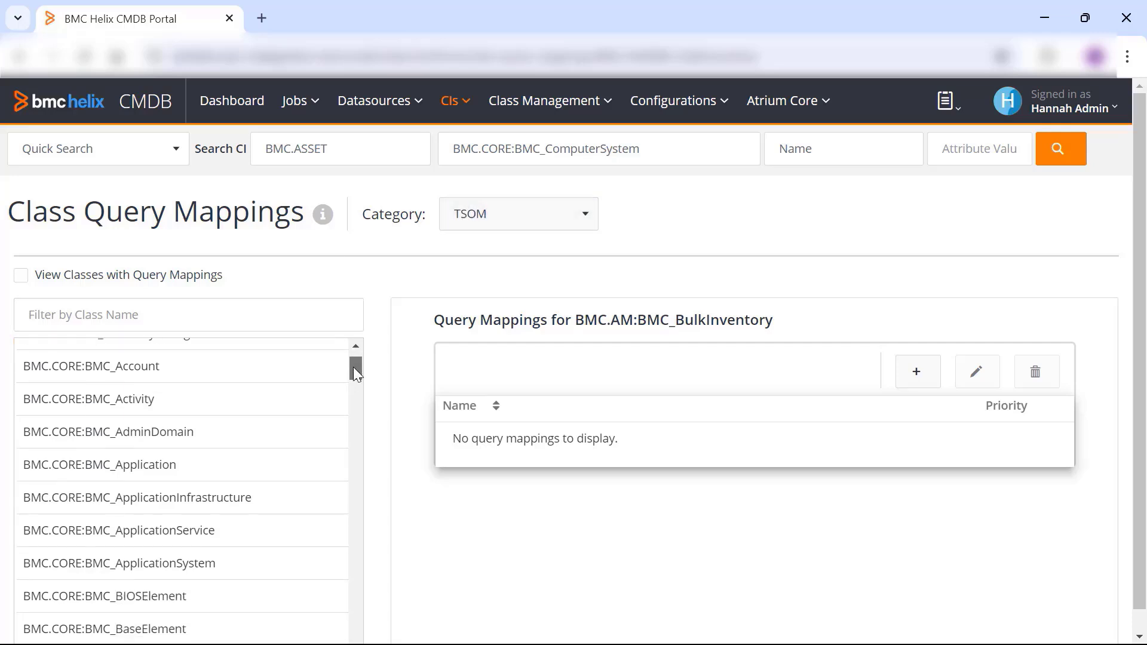
{"action": "scroll", "coordinate": [353, 355], "scroll_direction": "up", "scroll_amount": 1}
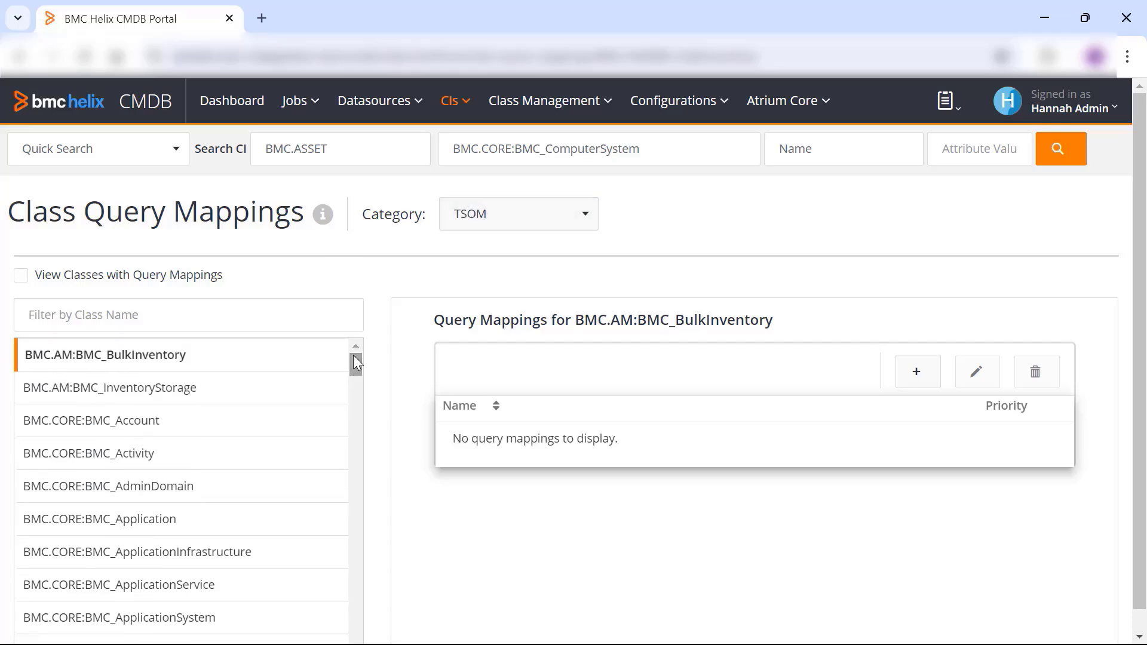
- Open Dynamic Service Modeling and start a new query for the BS_Banking business service
{"action": "left_click", "coordinate": [465, 110]}
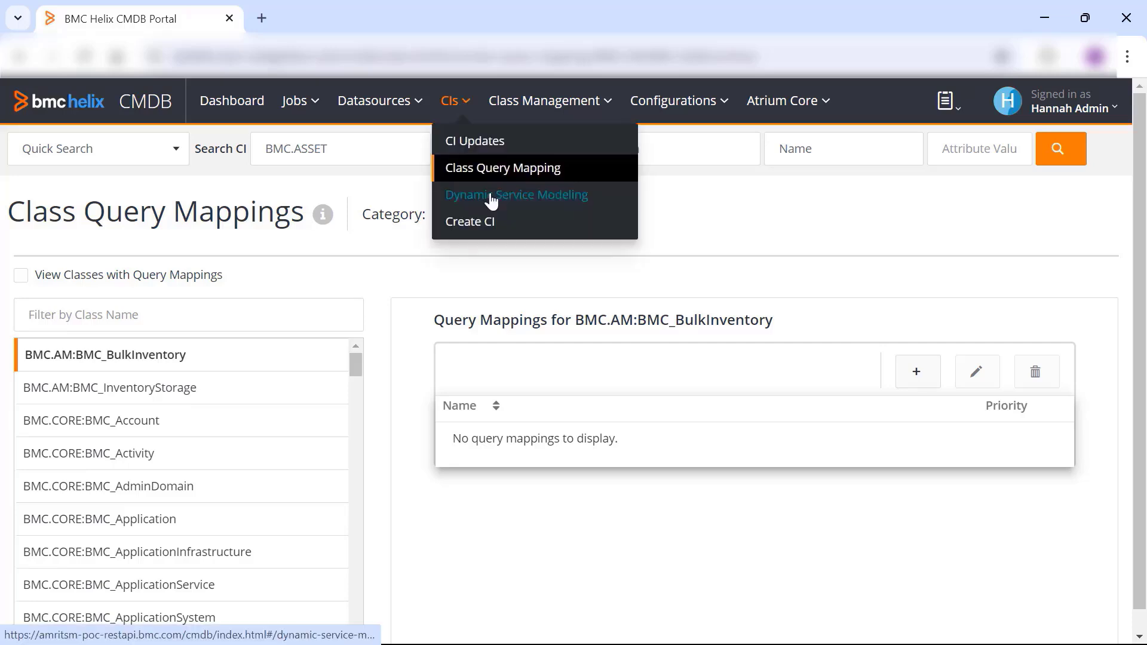
{"action": "left_click", "coordinate": [489, 196]}
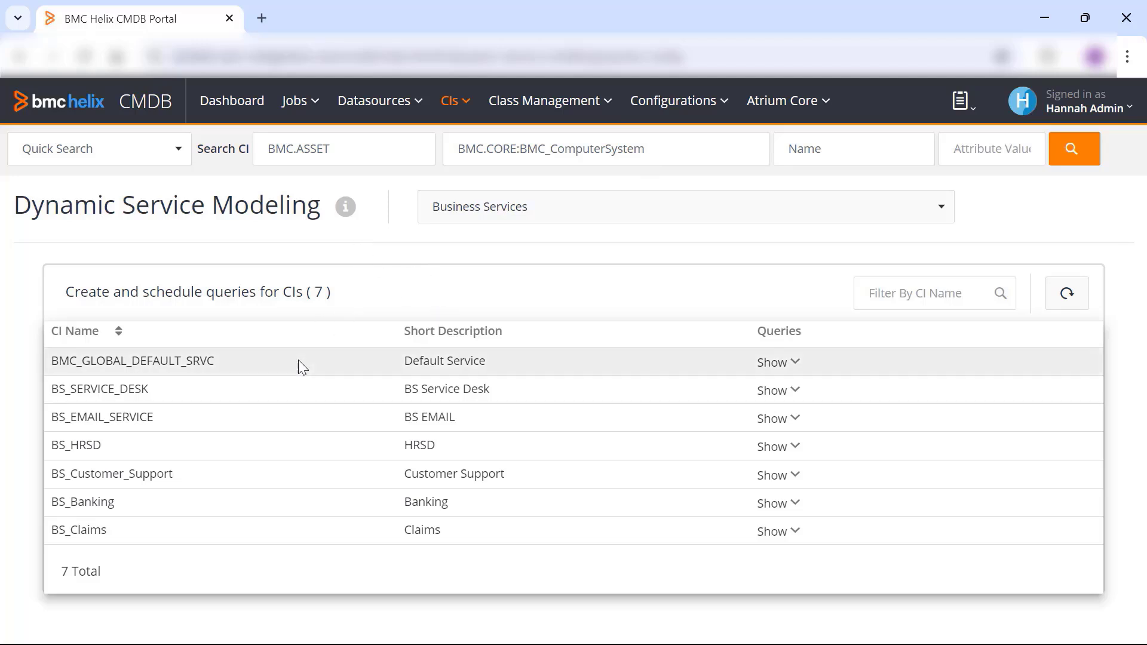
{"action": "left_click", "coordinate": [794, 504]}
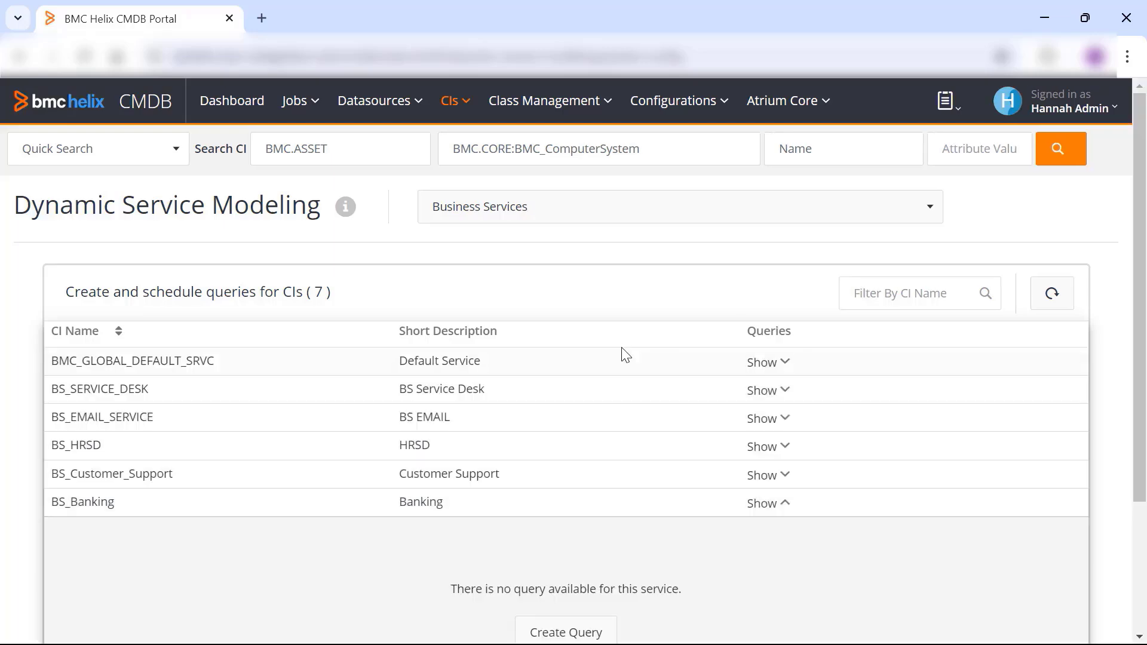
{"action": "scroll", "coordinate": [622, 352], "scroll_direction": "down", "scroll_amount": 3}
{"action": "left_click", "coordinate": [582, 466]}
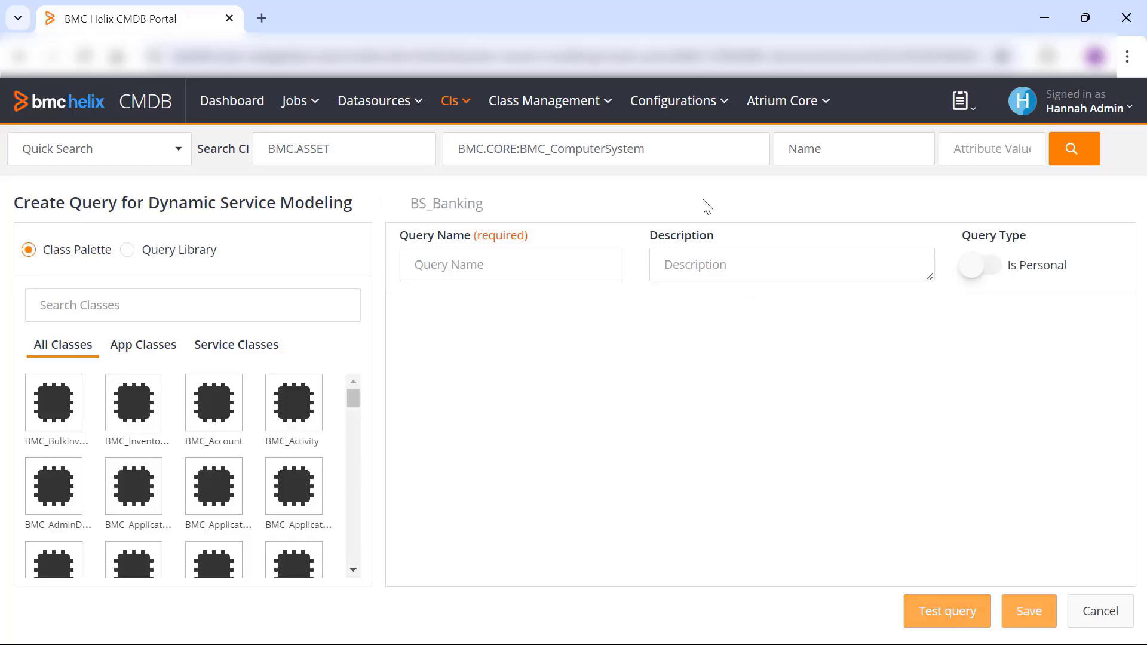
- Search the class palette for "computer" and place the BMC_ComputerSystem class on the query canvas
{"action": "left_click", "coordinate": [136, 313]}
{"action": "type", "text": "compu"}
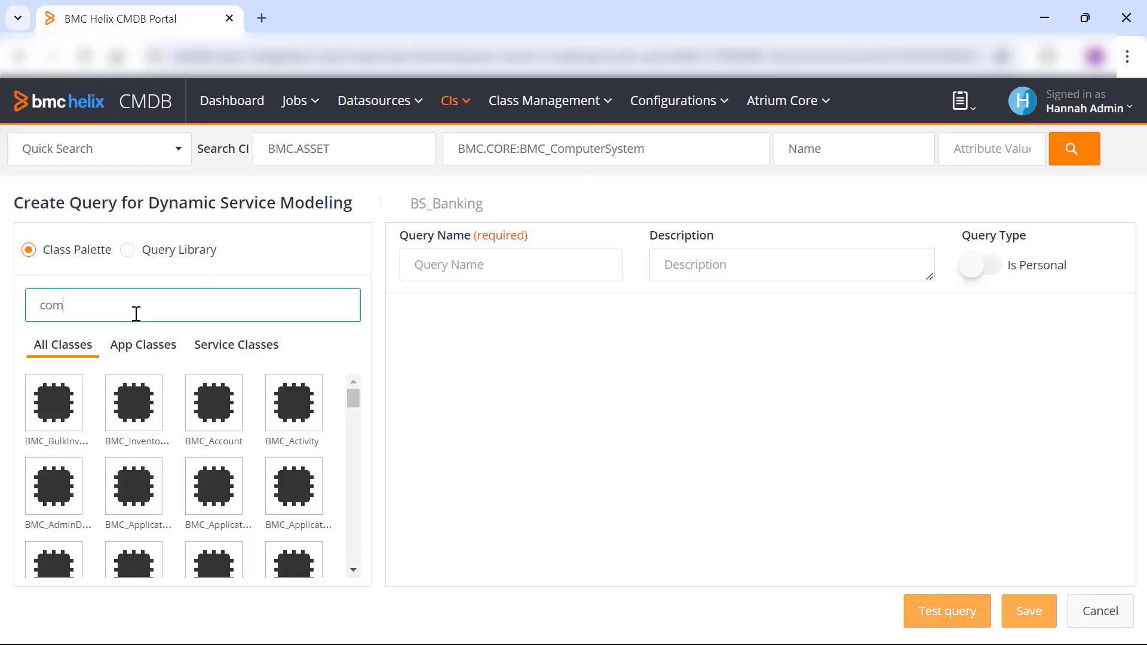
{"action": "type", "text": "ter"}
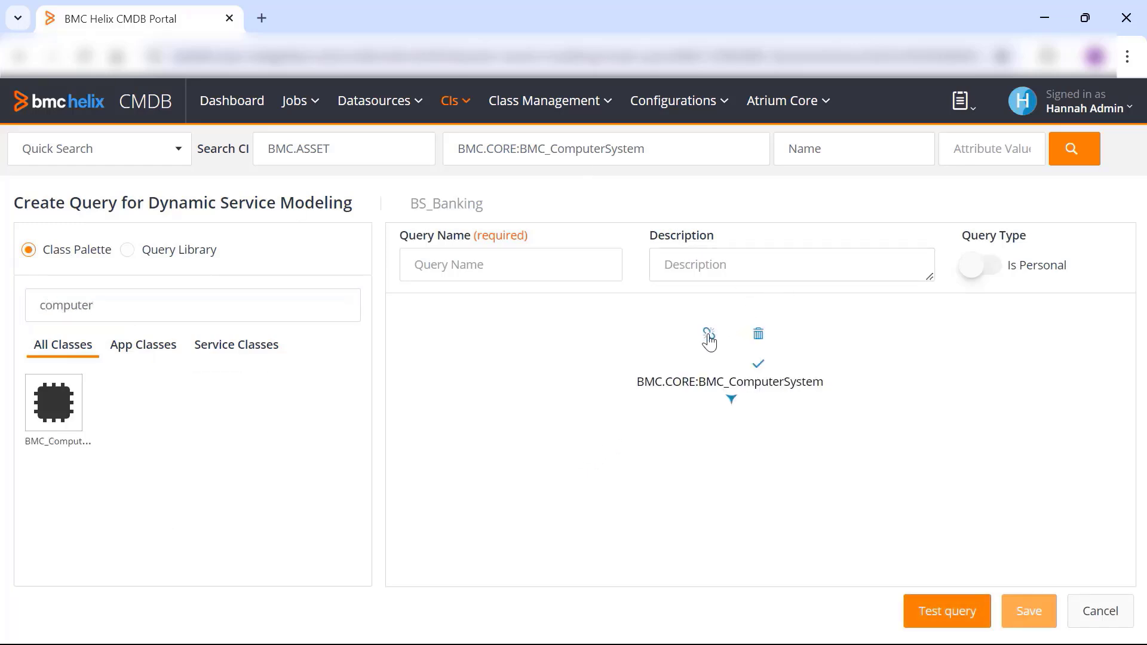
- Add the qualification 'PrimaryCapability' = "Server" to the BMC_ComputerSystem class, with manual editing allowed
{"action": "left_click", "coordinate": [709, 341]}
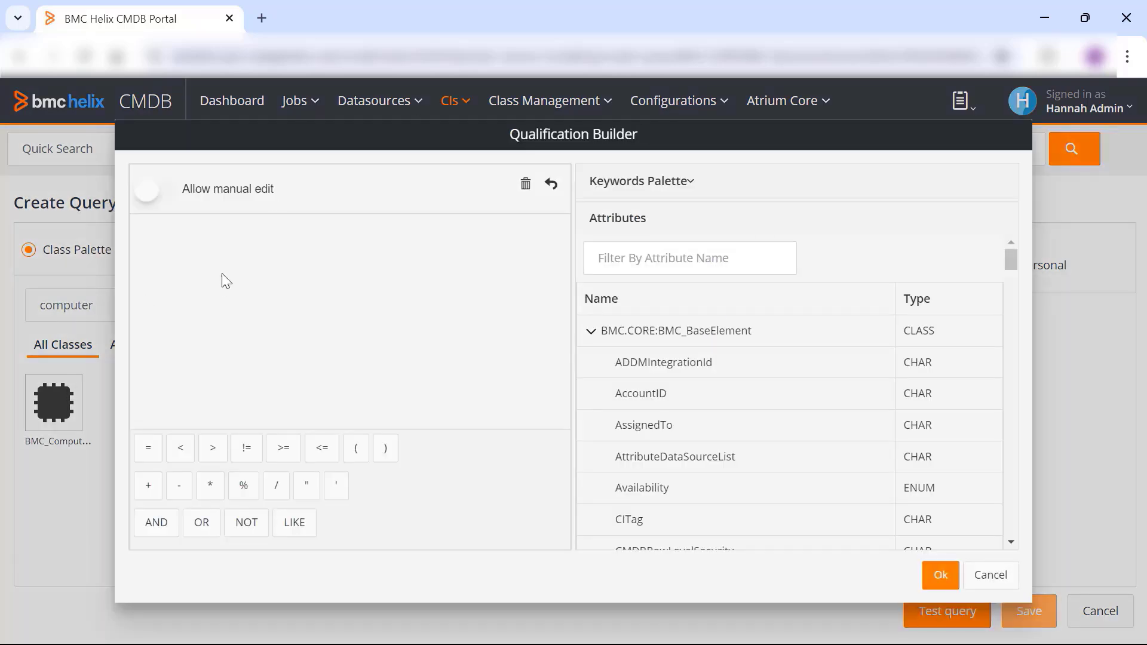
{"action": "left_click", "coordinate": [156, 194]}
{"action": "left_click", "coordinate": [606, 257]}
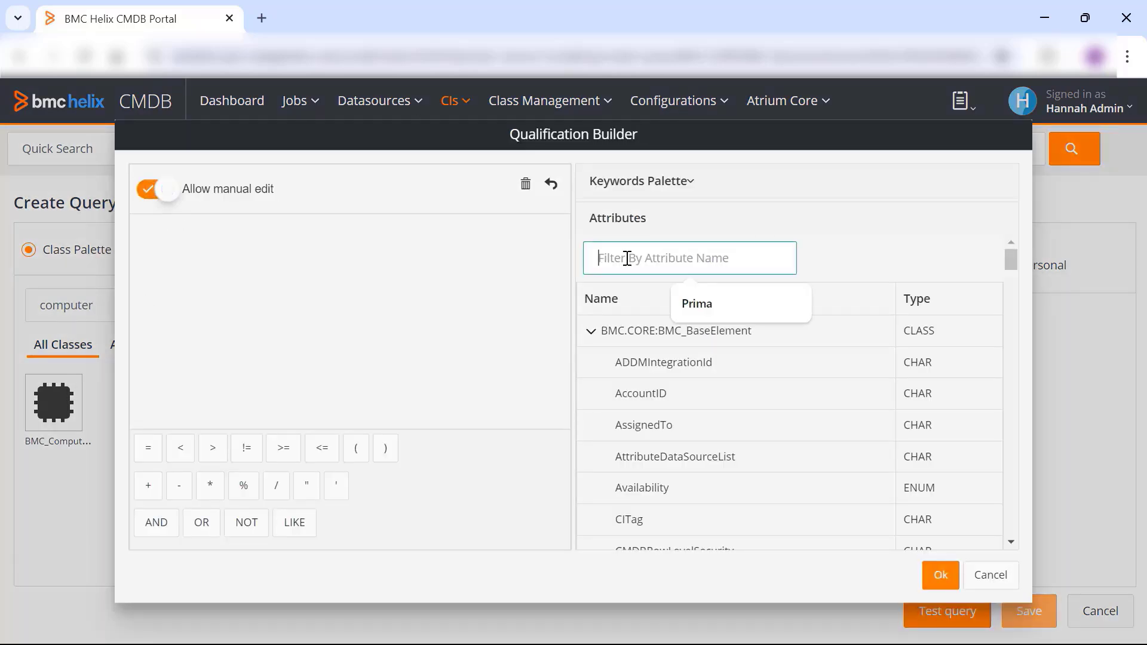
{"action": "type", "text": "Prima"}
{"action": "left_click", "coordinate": [659, 362]}
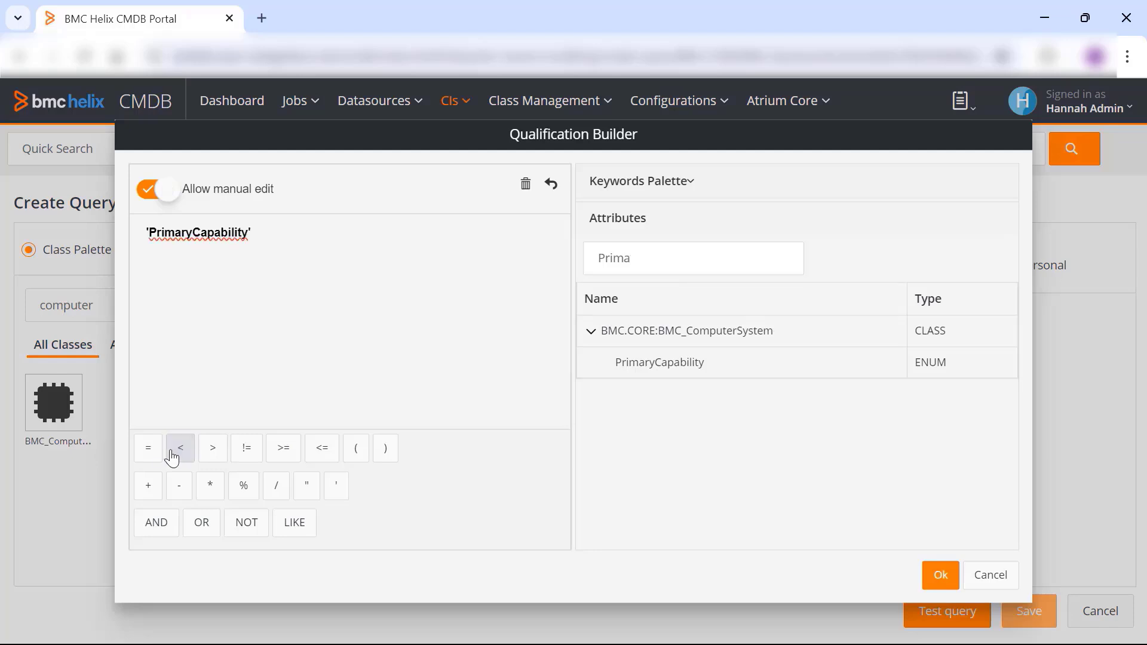
{"action": "left_click", "coordinate": [148, 448]}
{"action": "type", "text": "\"Server\""}
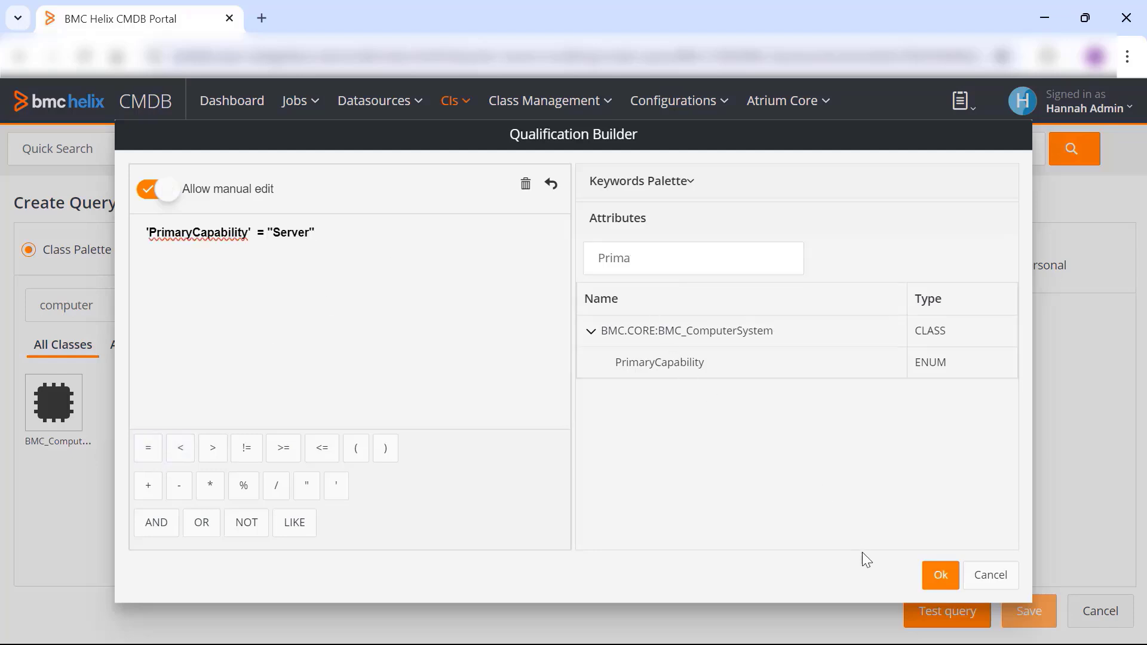
{"action": "left_click", "coordinate": [940, 574]}
- Name the query "DSM BS Server Query" and test it
{"action": "left_click", "coordinate": [487, 263]}
{"action": "type", "text": "DSM"}
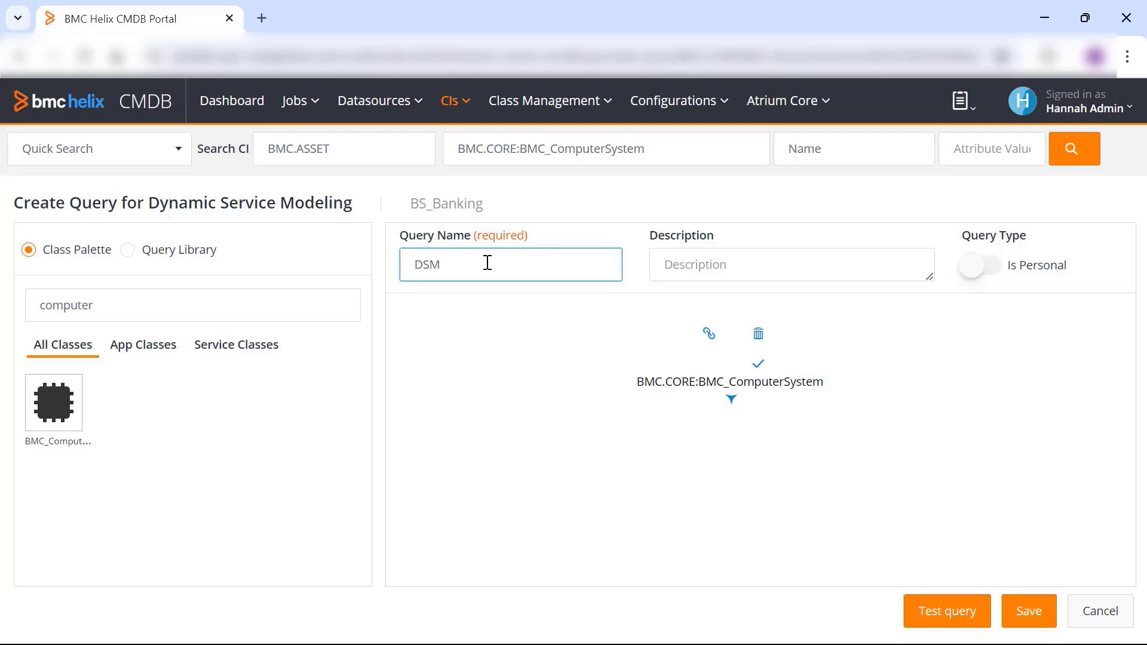
{"action": "type", "text": " BS Server Query"}
{"action": "left_click", "coordinate": [933, 615]}
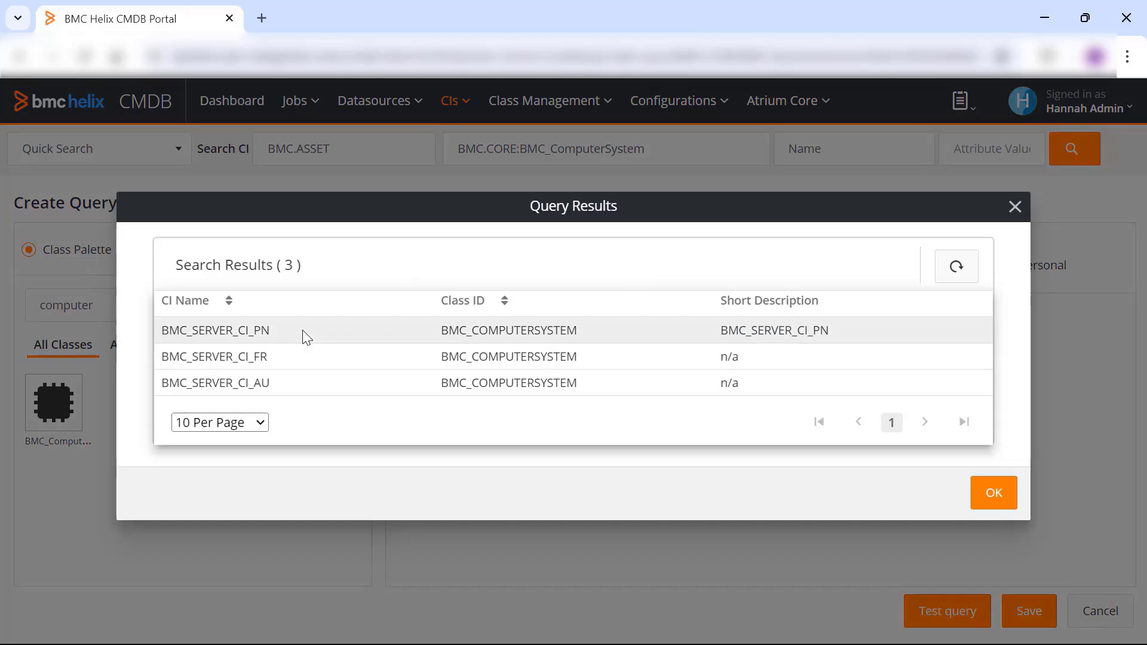
{"action": "left_click", "coordinate": [994, 494]}
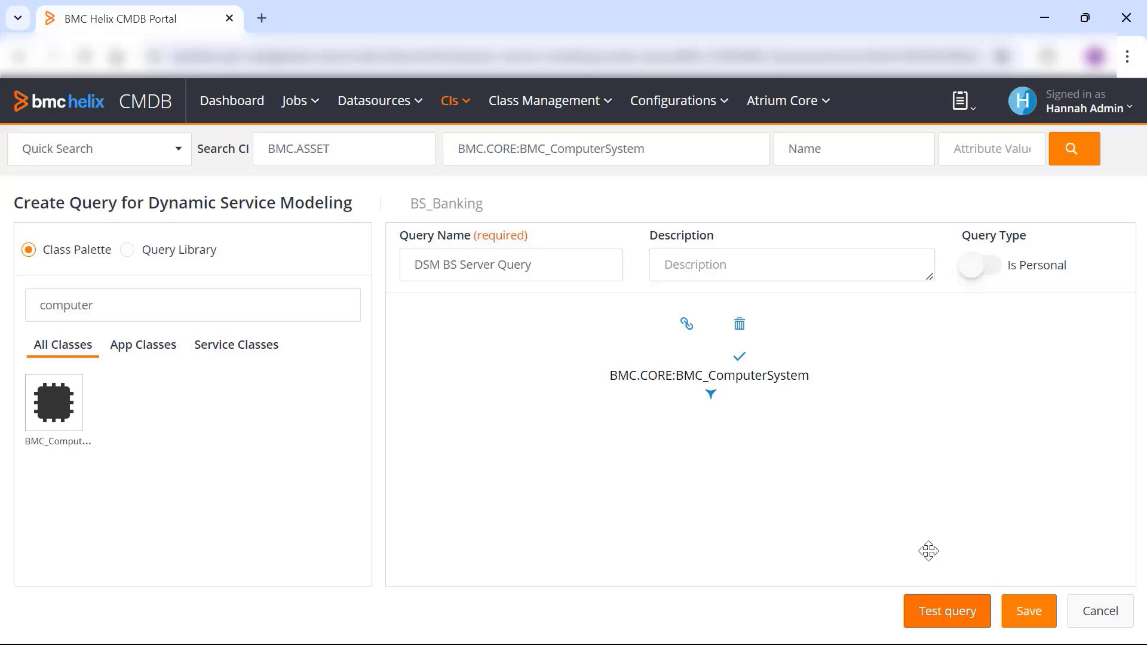
- Save the query and review its entry and run schedule options under BS_Banking
{"action": "left_click", "coordinate": [1014, 612]}
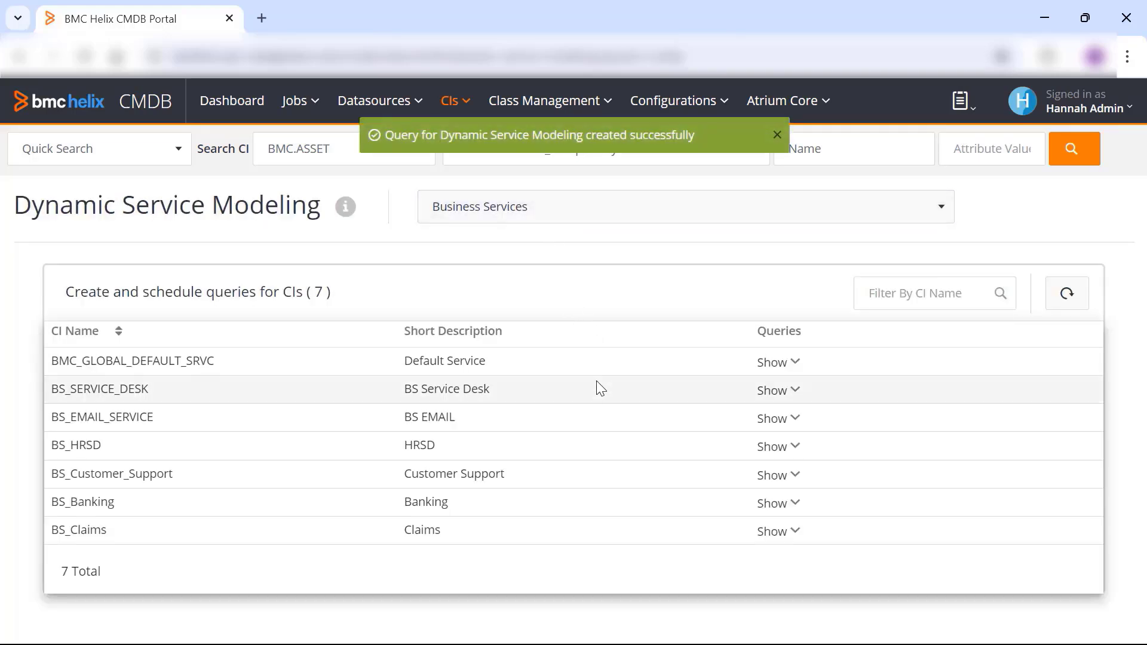
{"action": "left_click", "coordinate": [794, 503]}
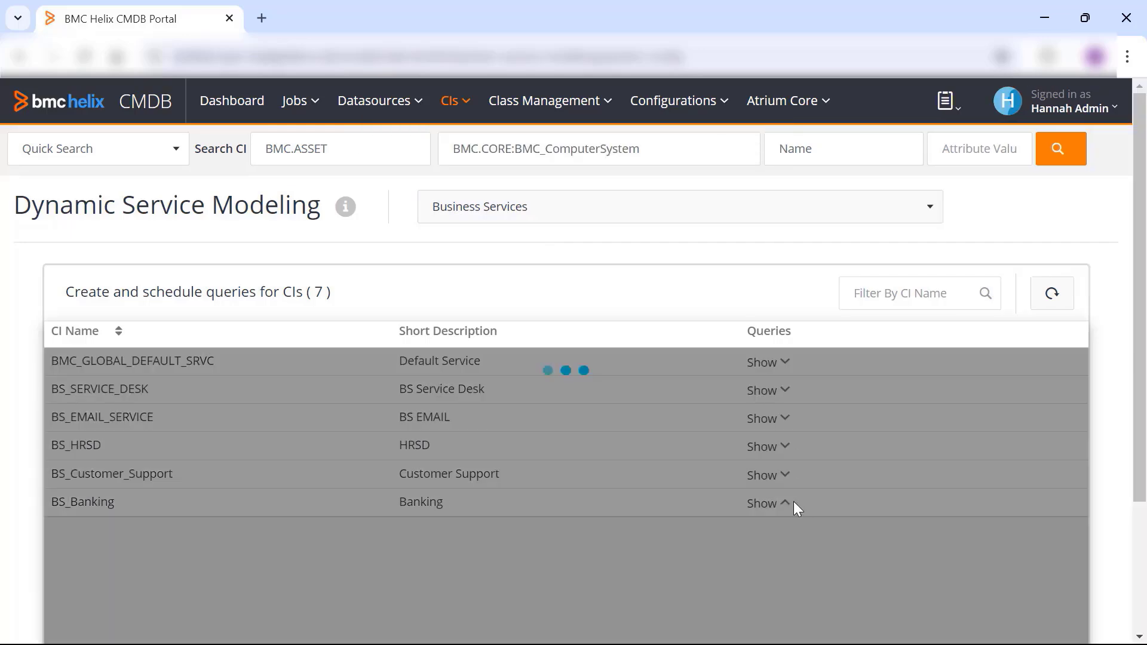
{"action": "scroll", "coordinate": [617, 486], "scroll_direction": "down", "scroll_amount": 3}
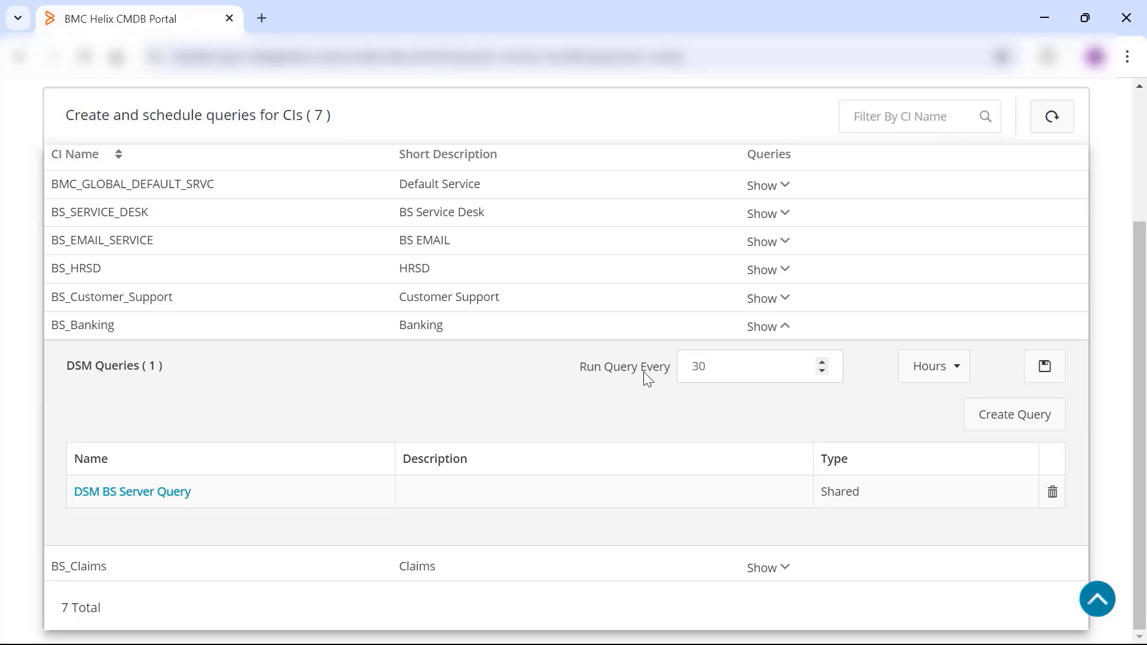
{"action": "left_click", "coordinate": [945, 374]}
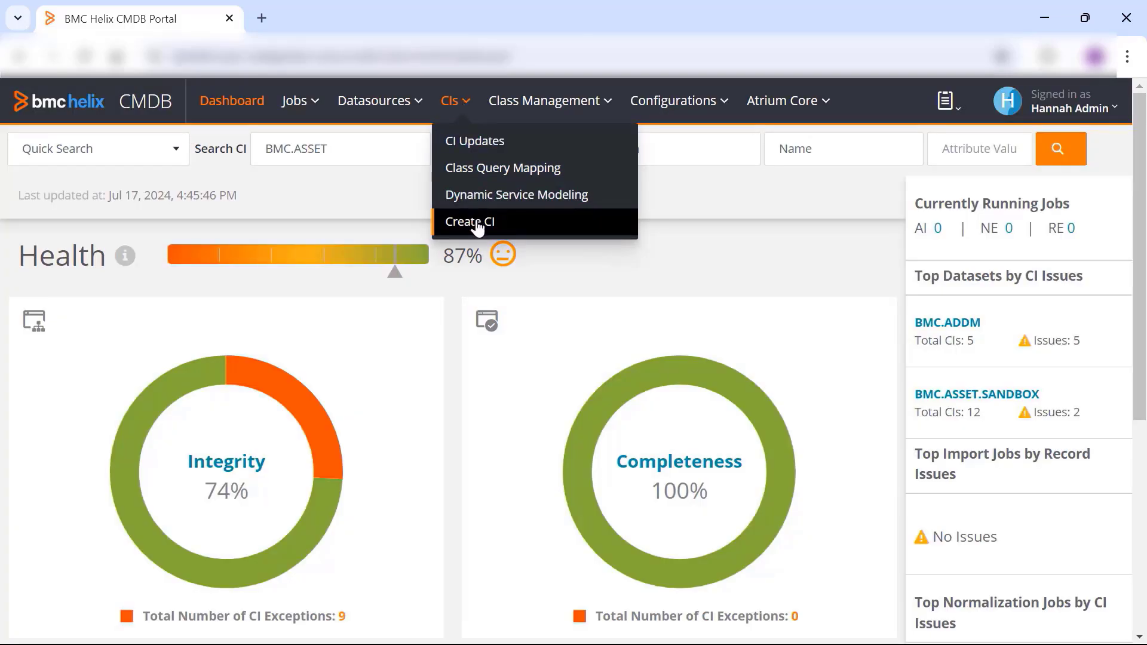
- Open the Create CI dialog and review the available datasets and classes
{"action": "left_click", "coordinate": [476, 226]}
{"action": "left_click", "coordinate": [440, 254]}
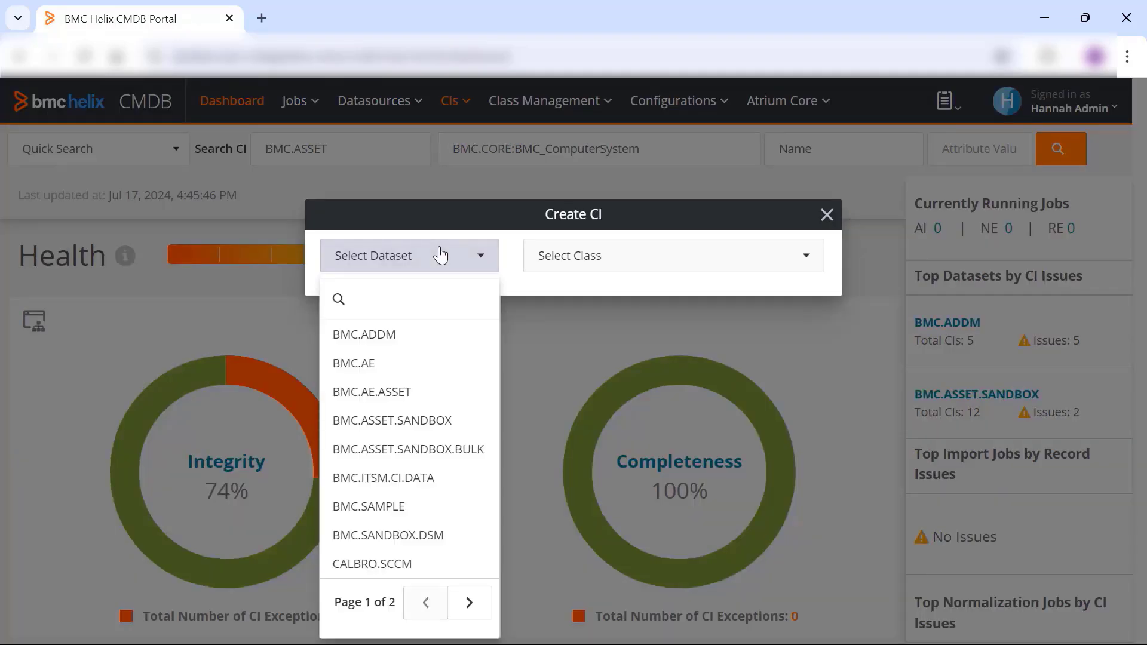
{"action": "left_click", "coordinate": [464, 225]}
{"action": "left_click", "coordinate": [584, 255]}
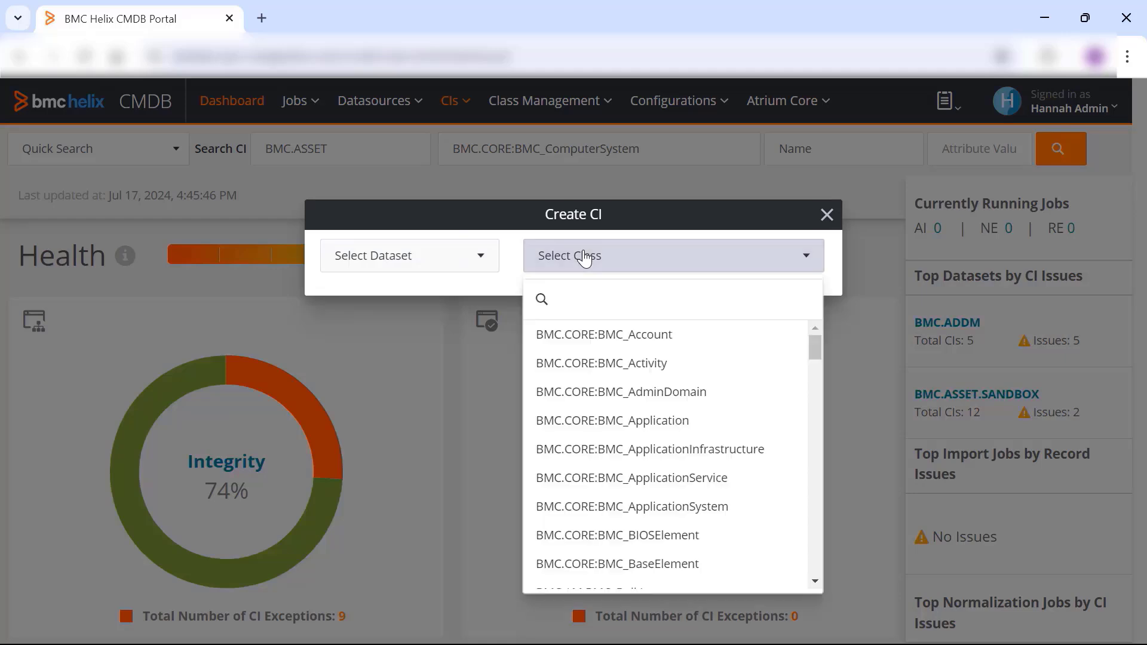
{"action": "left_click", "coordinate": [505, 230]}
- Create a CI of class BMC.CORE:BMC_ComputerSystem in the BMC.ASSET.SANDBOX dataset, keeping the suggested name and short description
{"action": "left_click", "coordinate": [478, 250]}
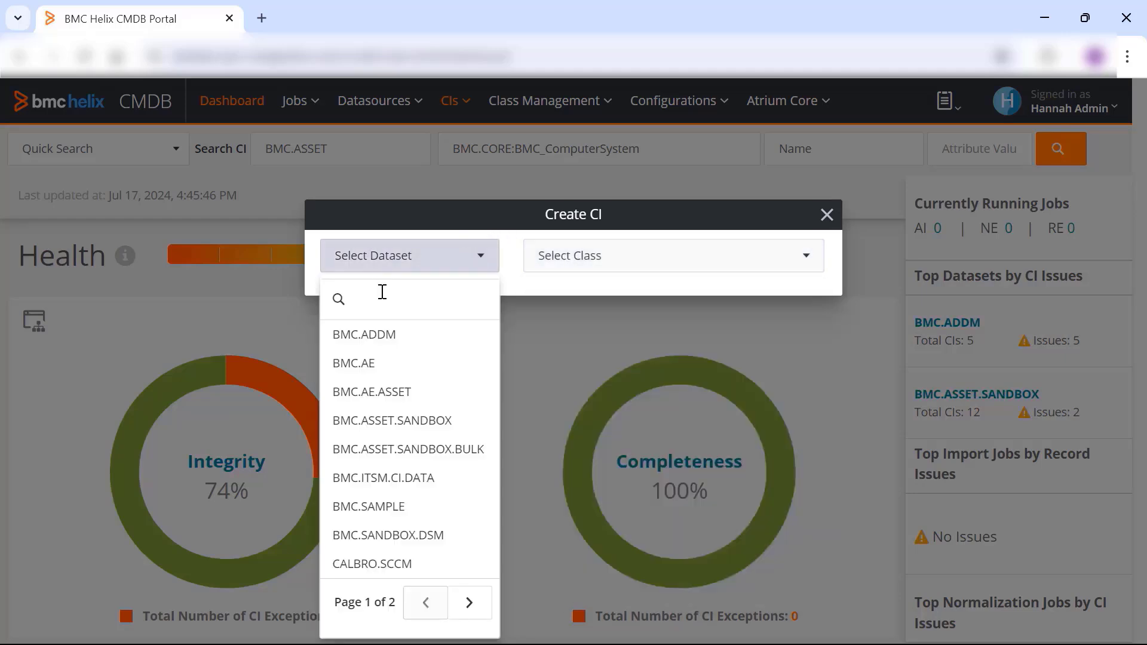
{"action": "left_click", "coordinate": [388, 421]}
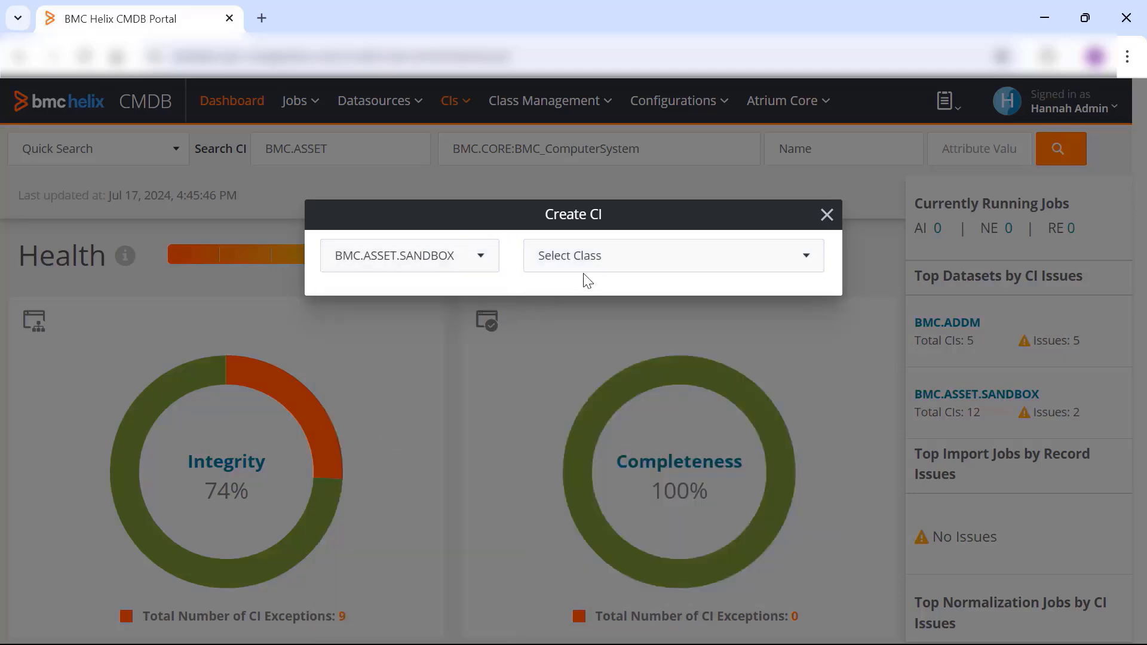
{"action": "left_click", "coordinate": [594, 261]}
{"action": "left_click", "coordinate": [591, 297]}
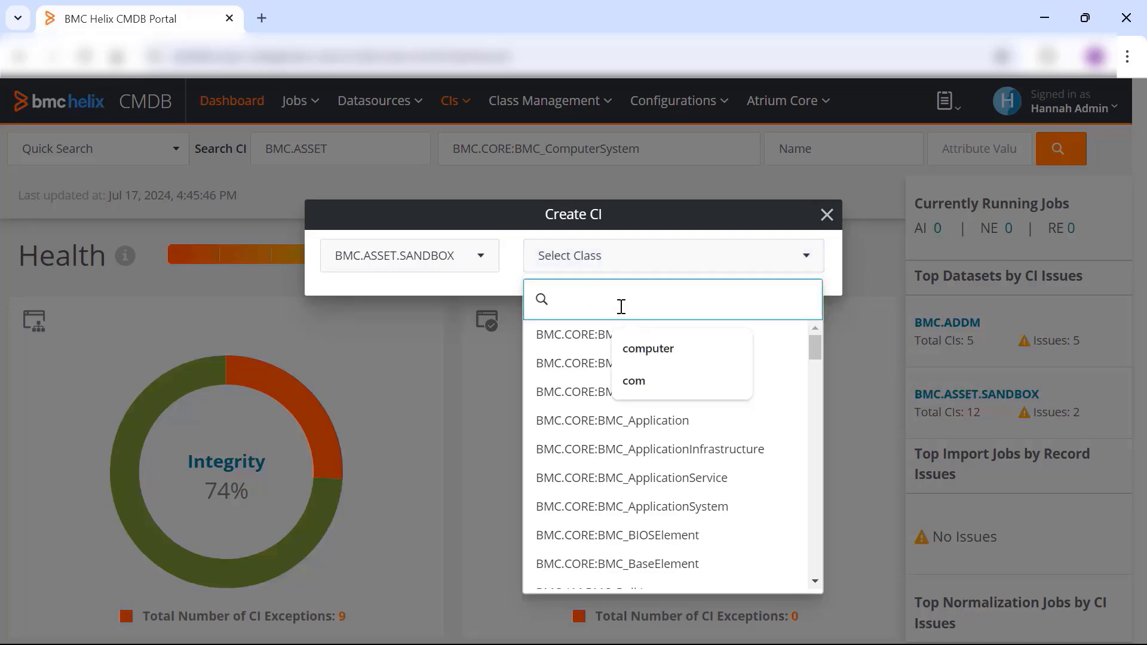
{"action": "left_click", "coordinate": [645, 348]}
{"action": "left_click", "coordinate": [559, 338]}
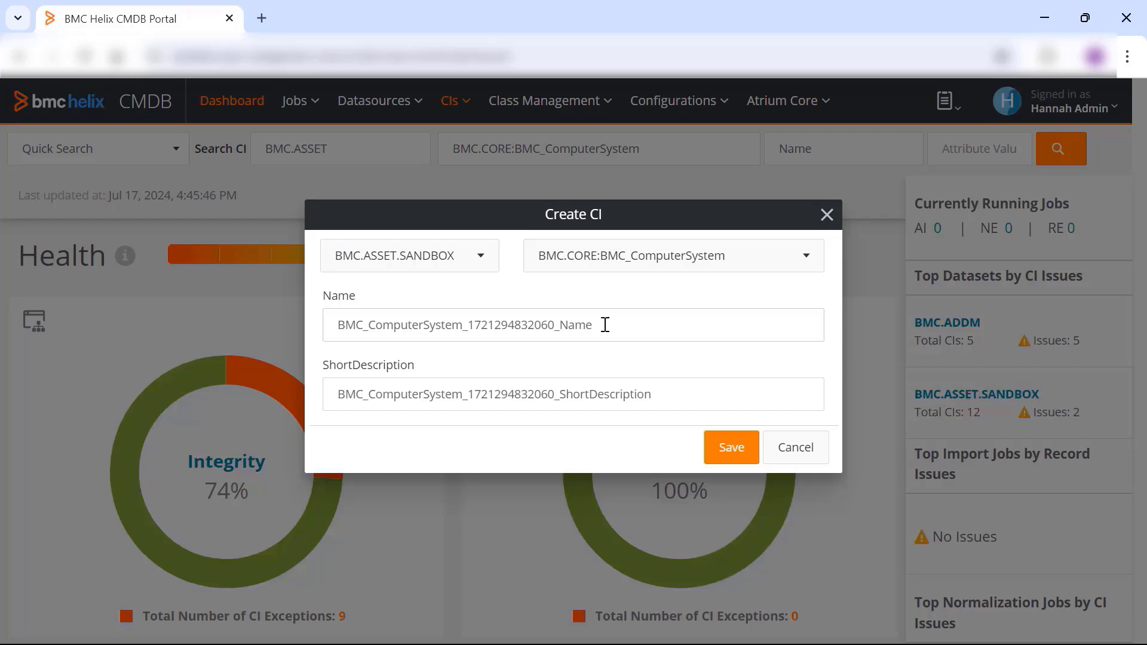
{"action": "left_click", "coordinate": [732, 449]}
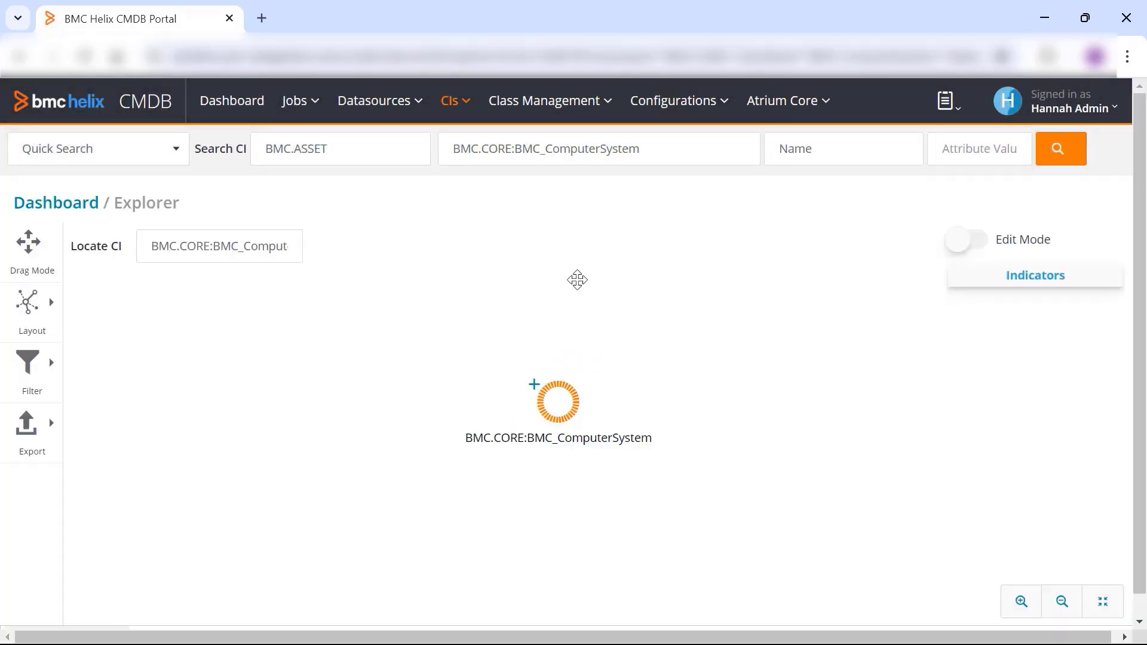
- Review the new computer system CI's actions in the Explorer, then enable Edit Mode and open the CI for editing
{"action": "left_click_drag", "start_coordinate": [559, 402], "coordinate": [549, 356]}
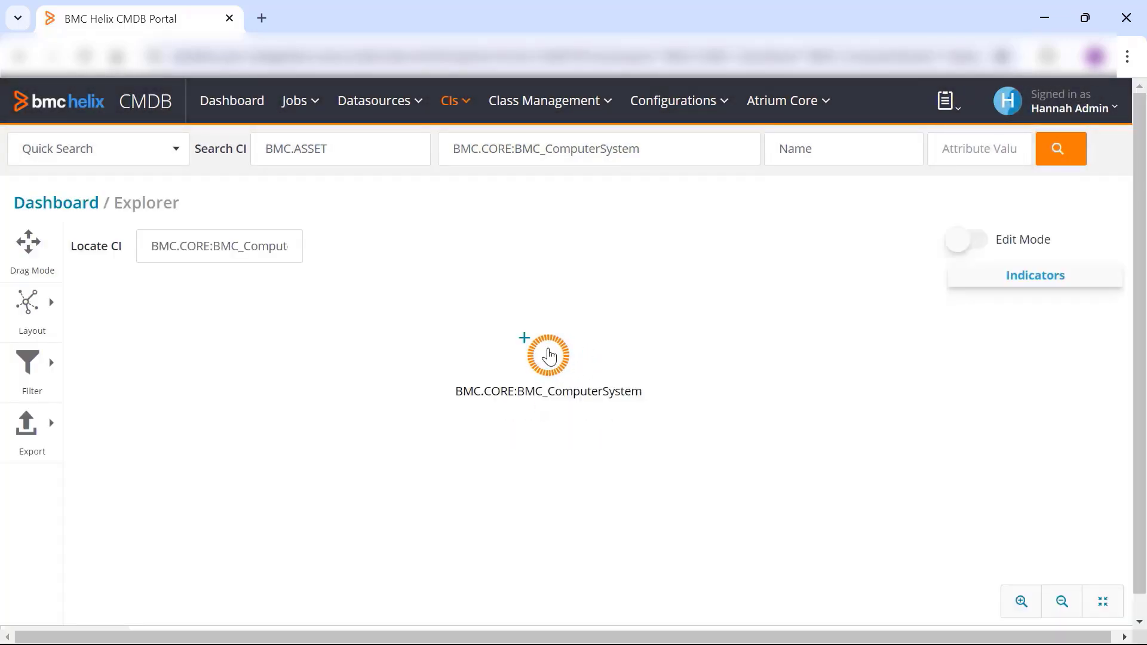
{"action": "left_click", "coordinate": [549, 357]}
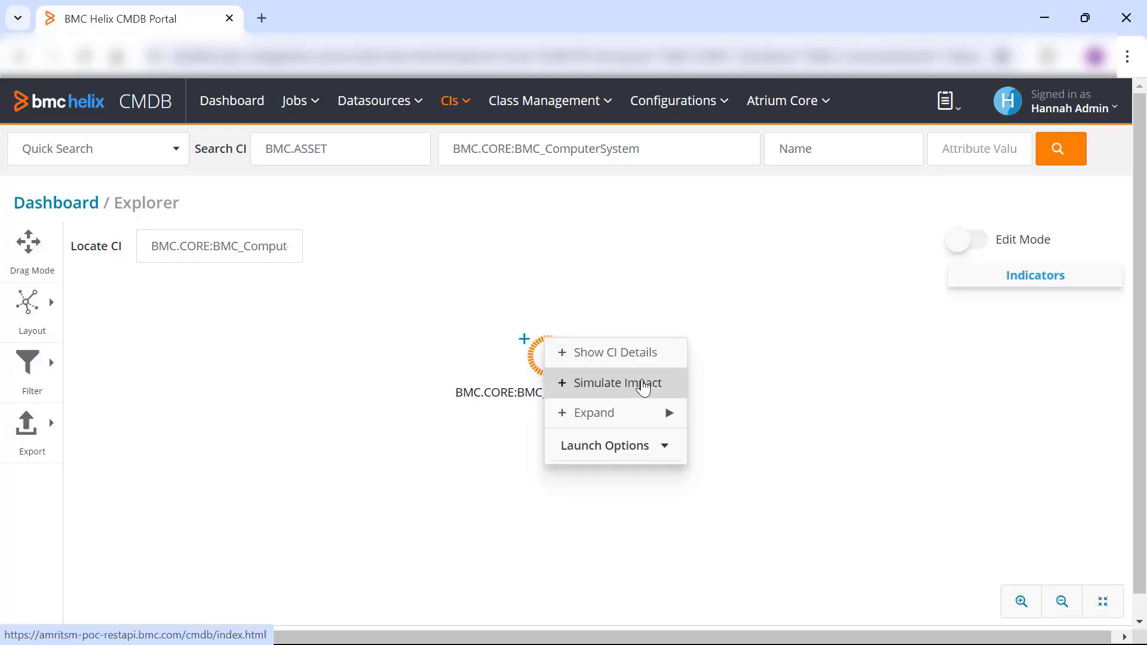
{"action": "left_click", "coordinate": [958, 241]}
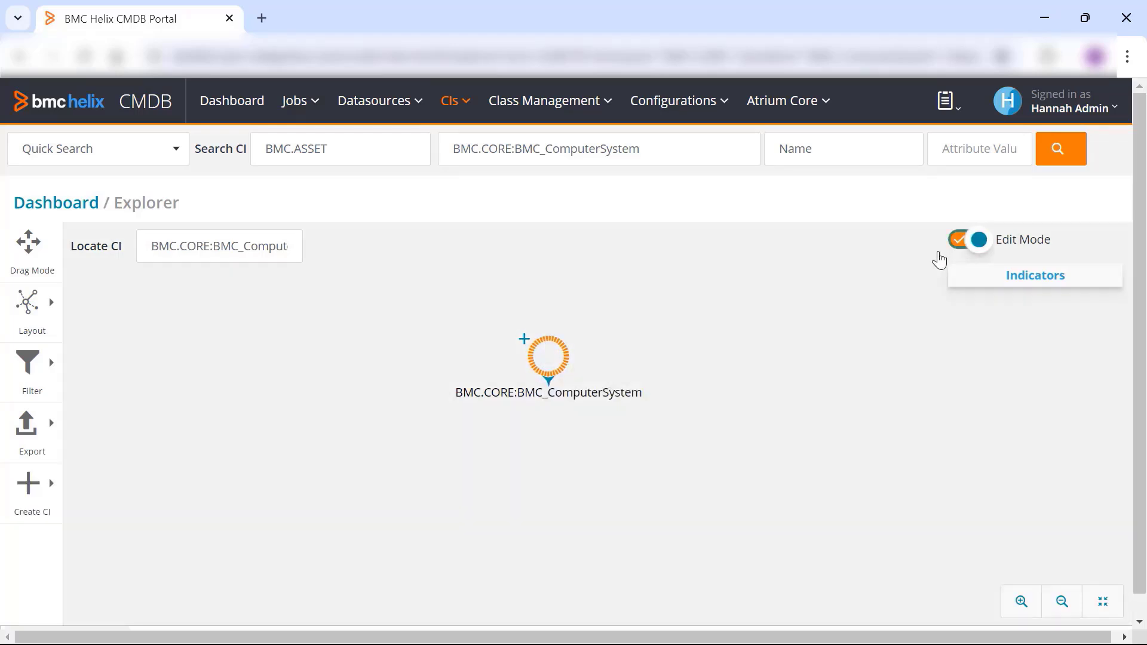
{"action": "left_click", "coordinate": [548, 356]}
{"action": "left_click", "coordinate": [613, 431]}
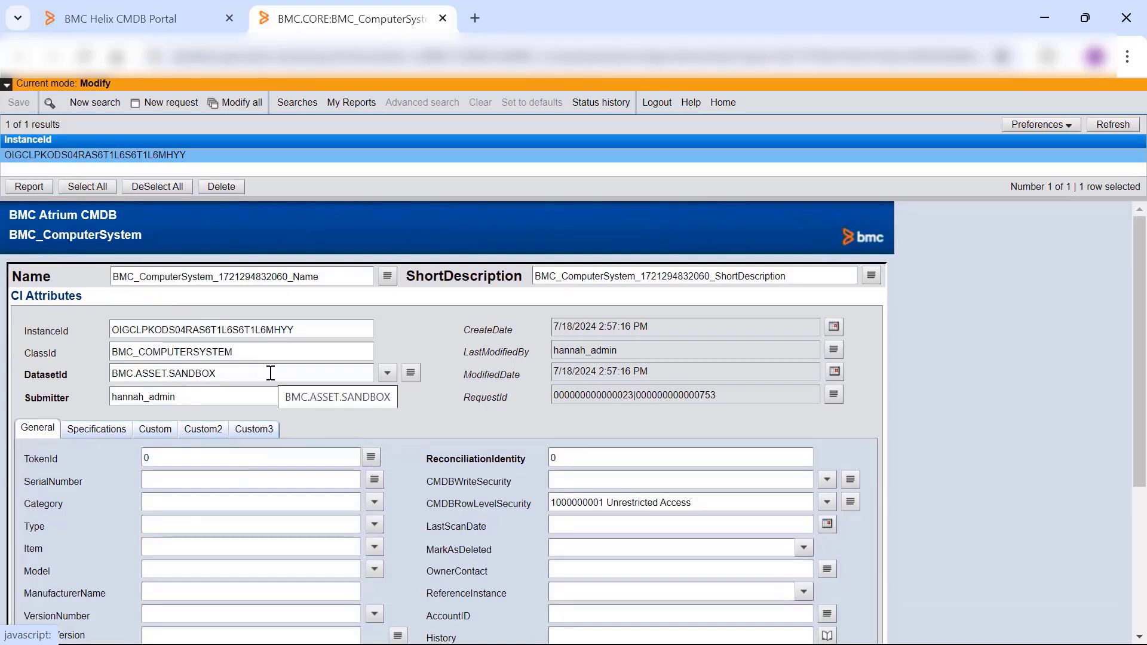
- Save the CI with category Hardware, type Peripheral and item Monitor, and return to the CMDB portal tab
{"action": "left_click", "coordinate": [375, 502]}
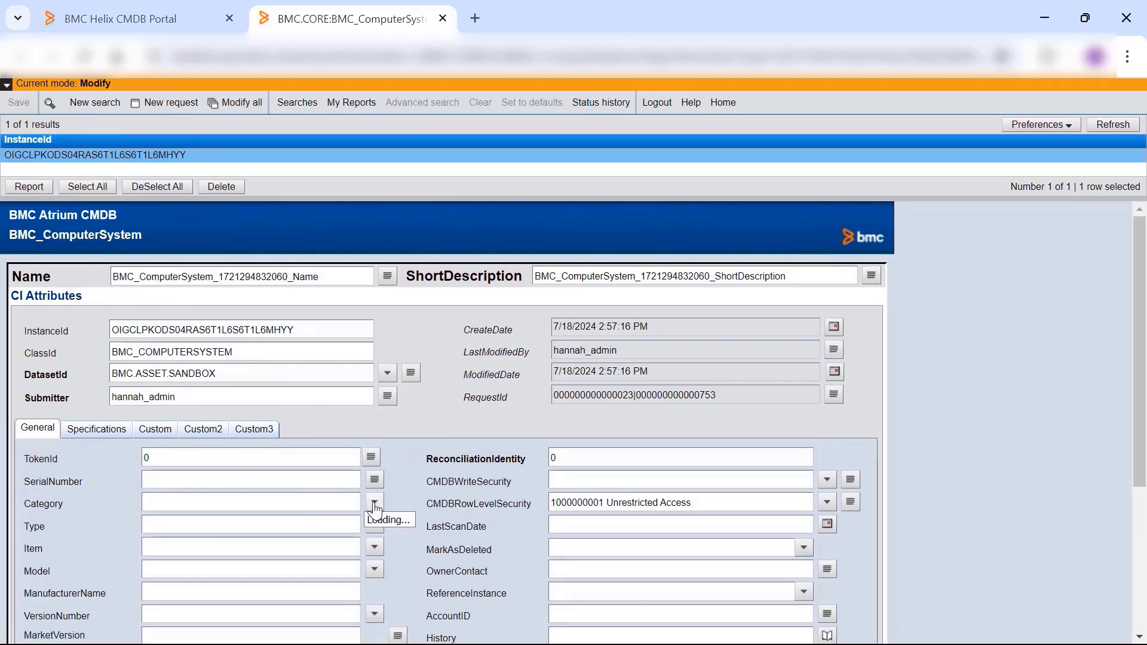
{"action": "left_click", "coordinate": [374, 521]}
{"action": "left_click", "coordinate": [375, 526]}
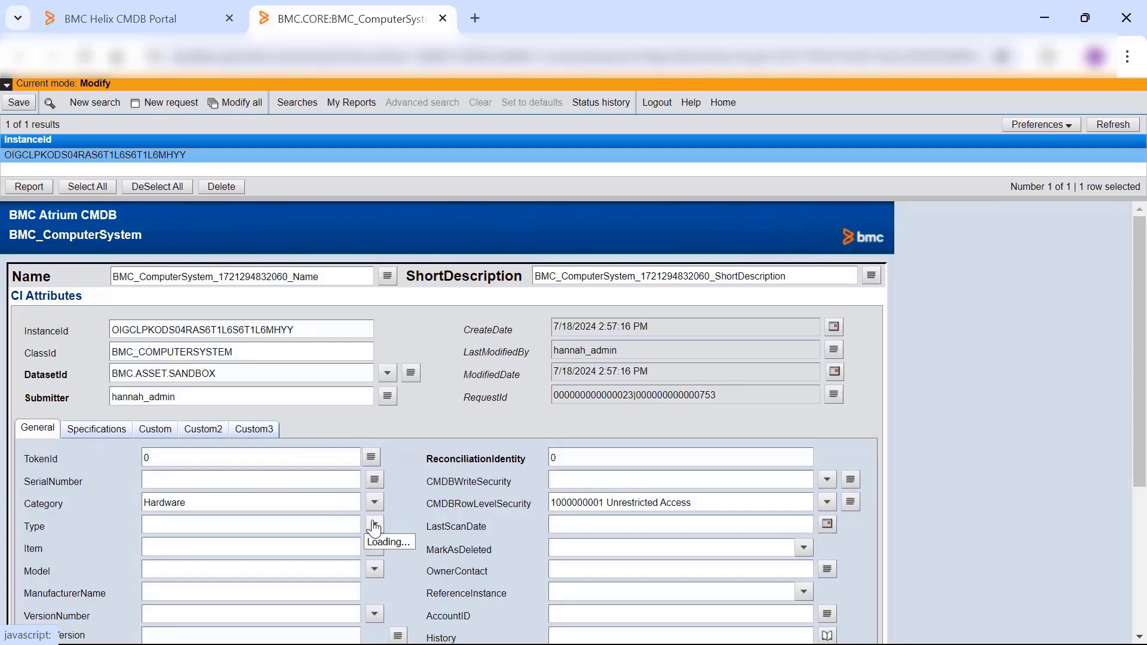
{"action": "left_click", "coordinate": [391, 535]}
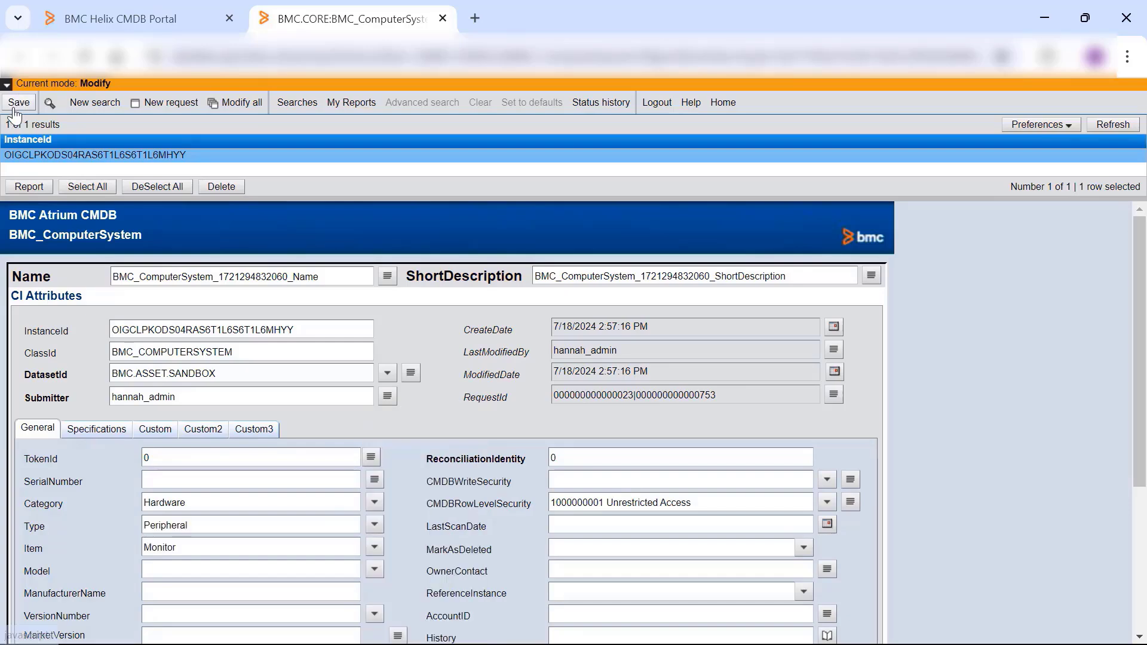
{"action": "left_click", "coordinate": [17, 100]}
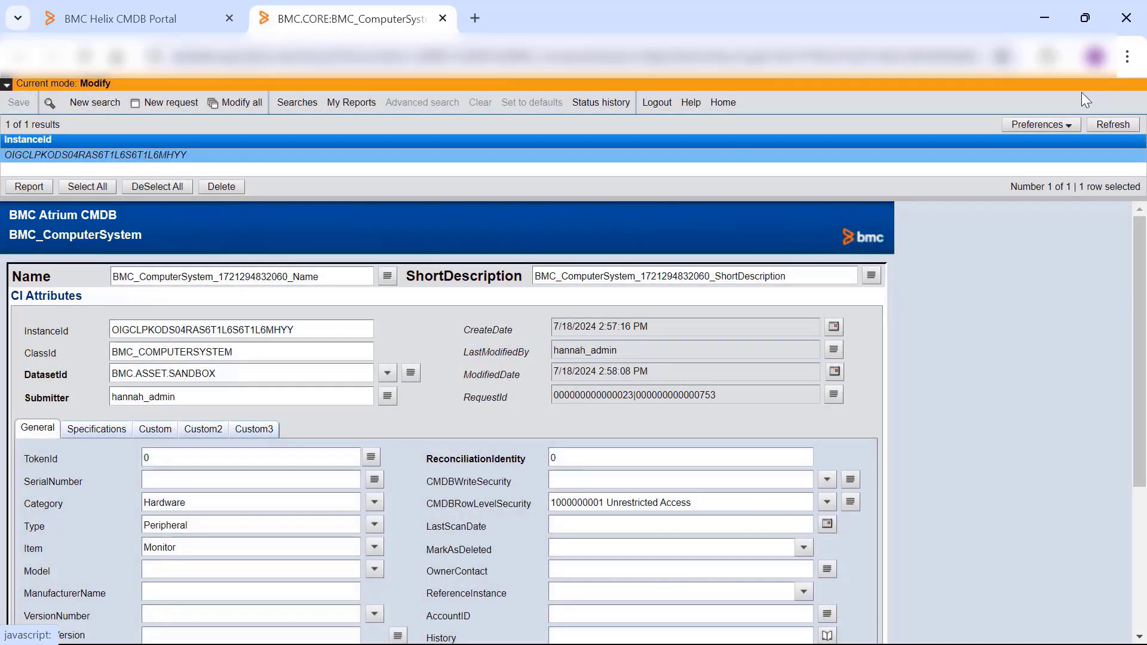
{"action": "left_click", "coordinate": [153, 17]}
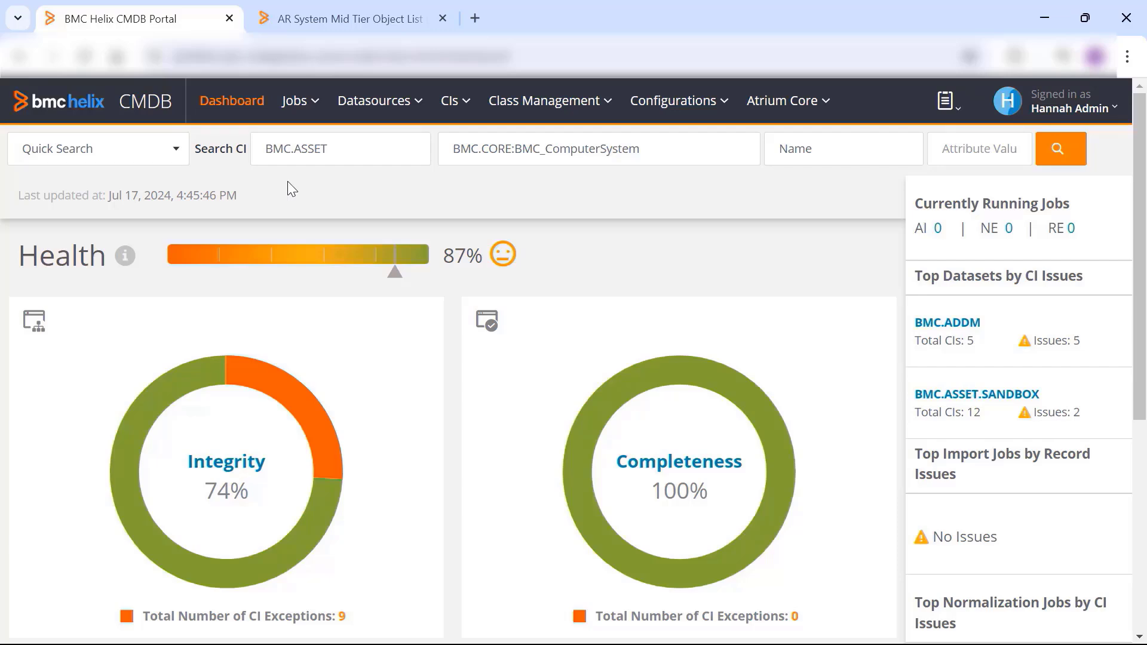
- Switch to the AR System Object List, search for UIComponent and open the BMC.CORE.CONFIG:BMC_UIComponent form
{"action": "left_click", "coordinate": [377, 17]}
{"action": "type", "text": "UI"}
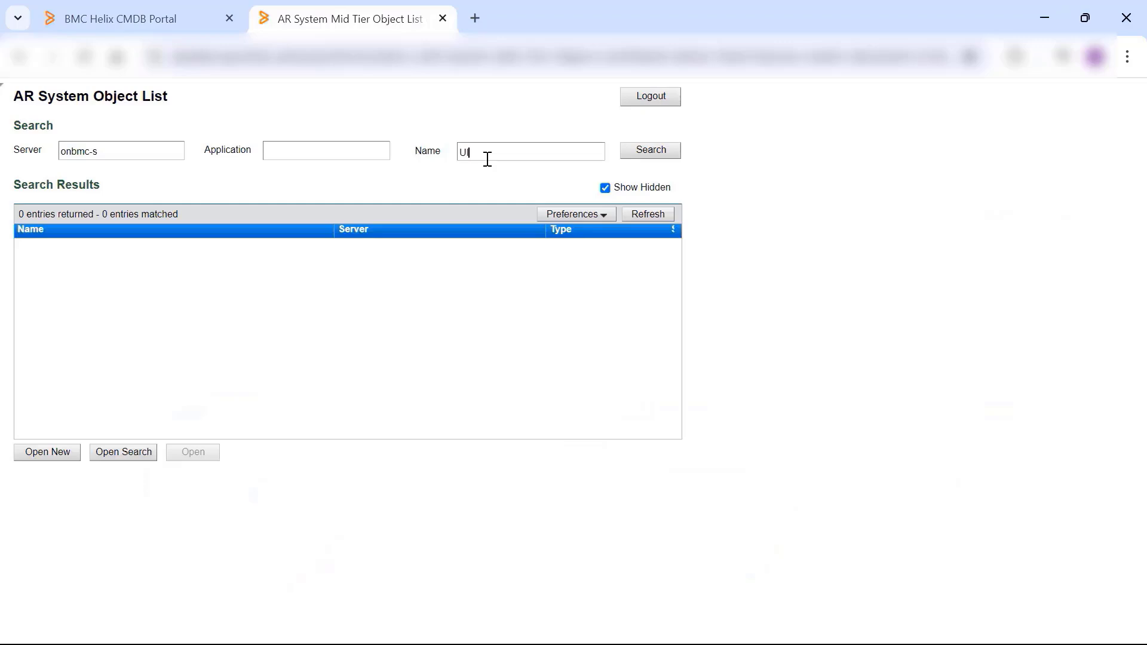
{"action": "type", "text": "Component"}
{"action": "key", "text": "Return"}
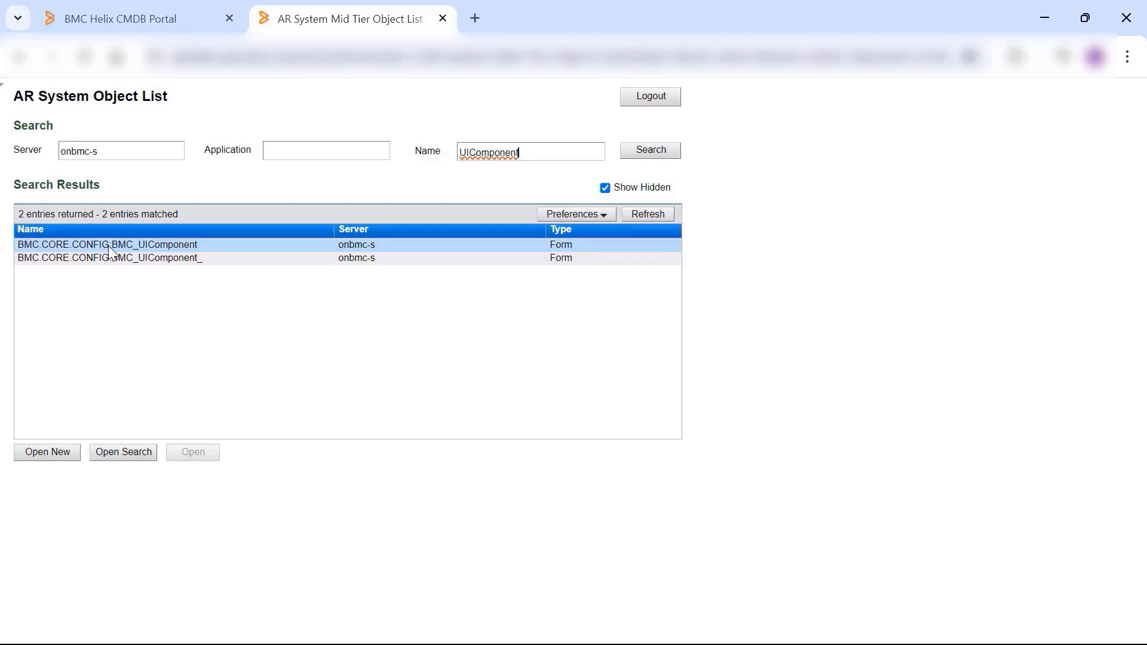
{"action": "double_click", "coordinate": [110, 245]}
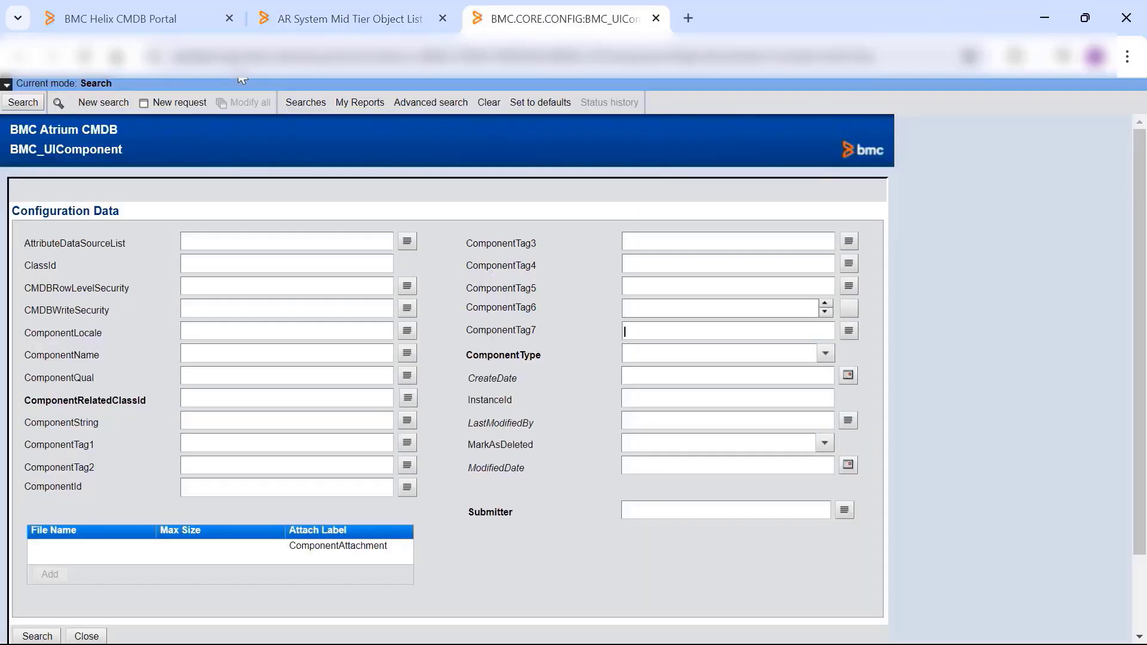
- Save a new BMC_UIComponent request with ComponentName CustomSkinParameters, ComponentTag1 #00A5E3, ComponentTag2 #C05780, ComponentTag3 #00B0BA and ComponentTag4 #FFBF65
{"action": "left_click", "coordinate": [179, 103]}
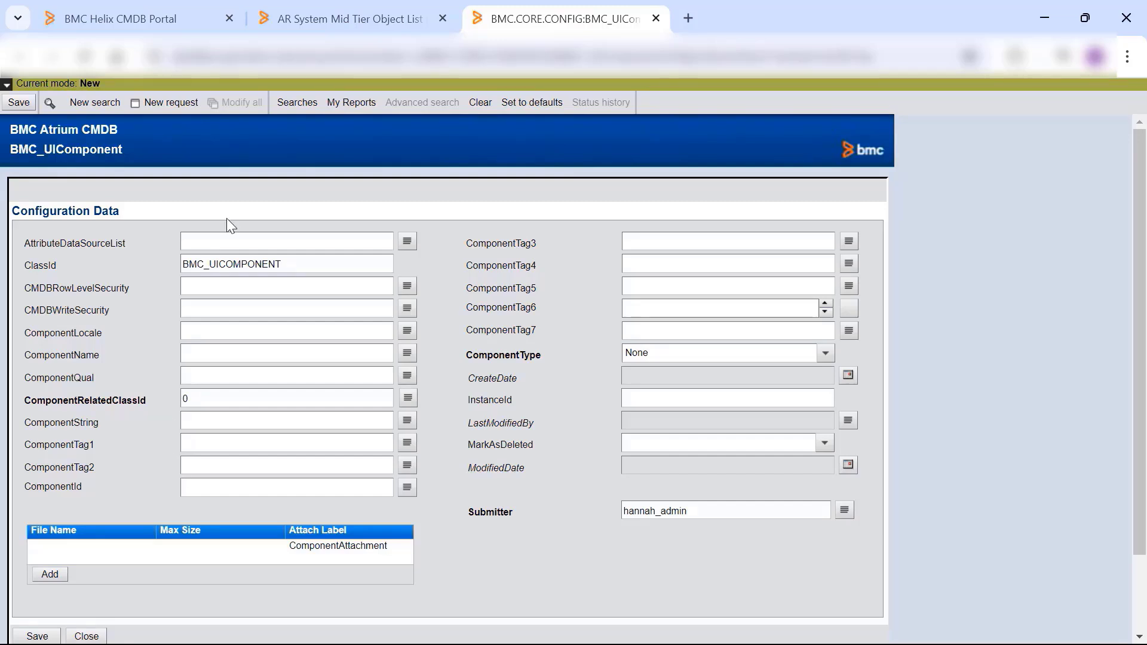
{"action": "left_click", "coordinate": [217, 353]}
{"action": "type", "text": "CustomSkinParameters"}
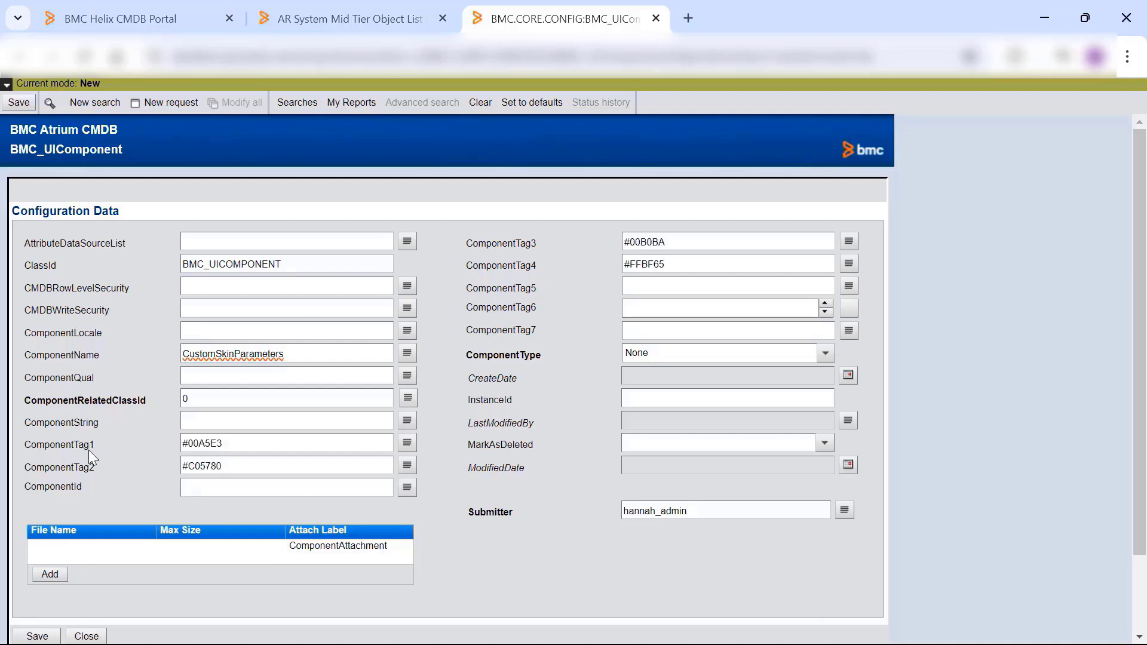
{"action": "left_click", "coordinate": [57, 549]}
{"action": "left_click", "coordinate": [18, 102]}
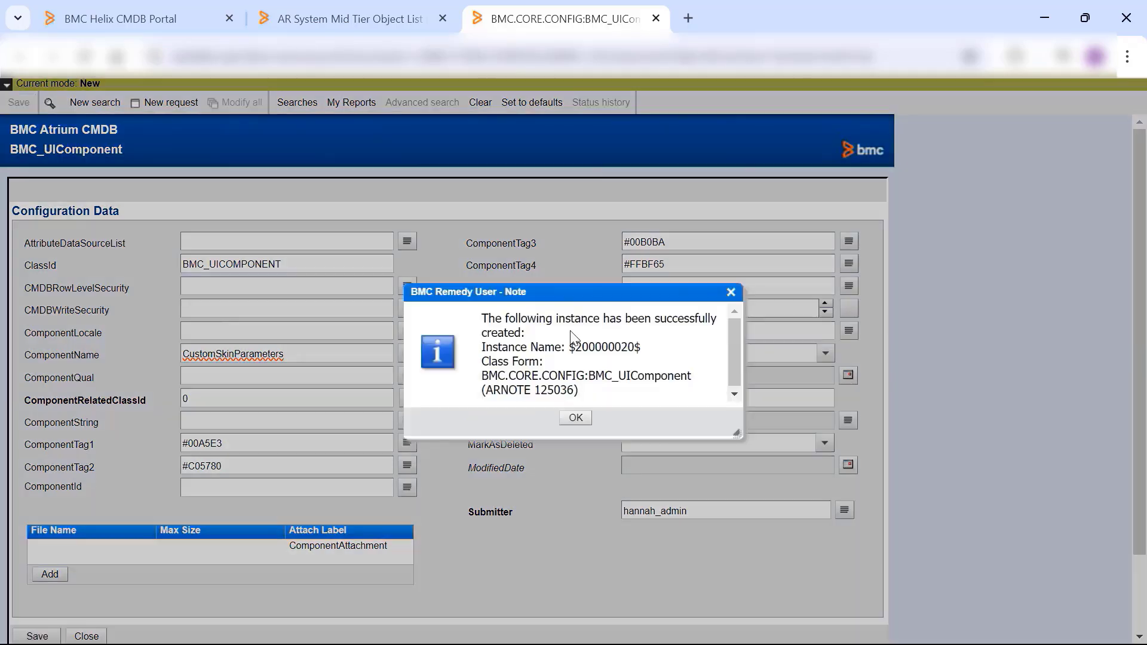
{"action": "left_click", "coordinate": [578, 420]}
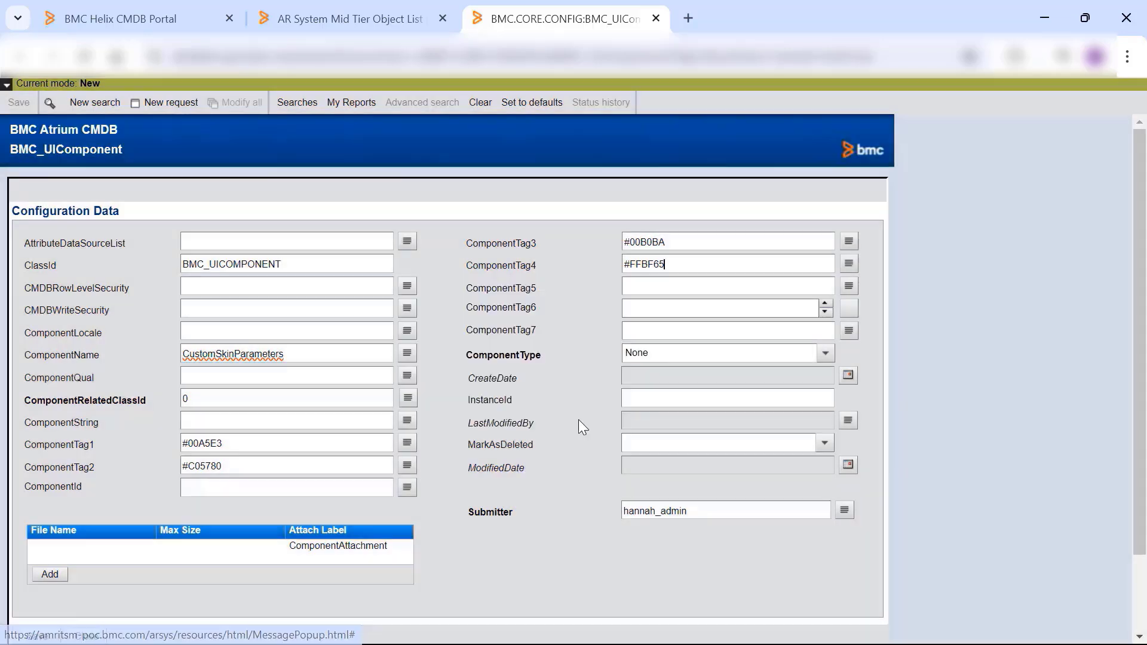
- Reload the CMDB portal and check the custom skin colours on the header and the Jobs, Datasources, CIs and Class Management menus
{"action": "left_click", "coordinate": [155, 18]}
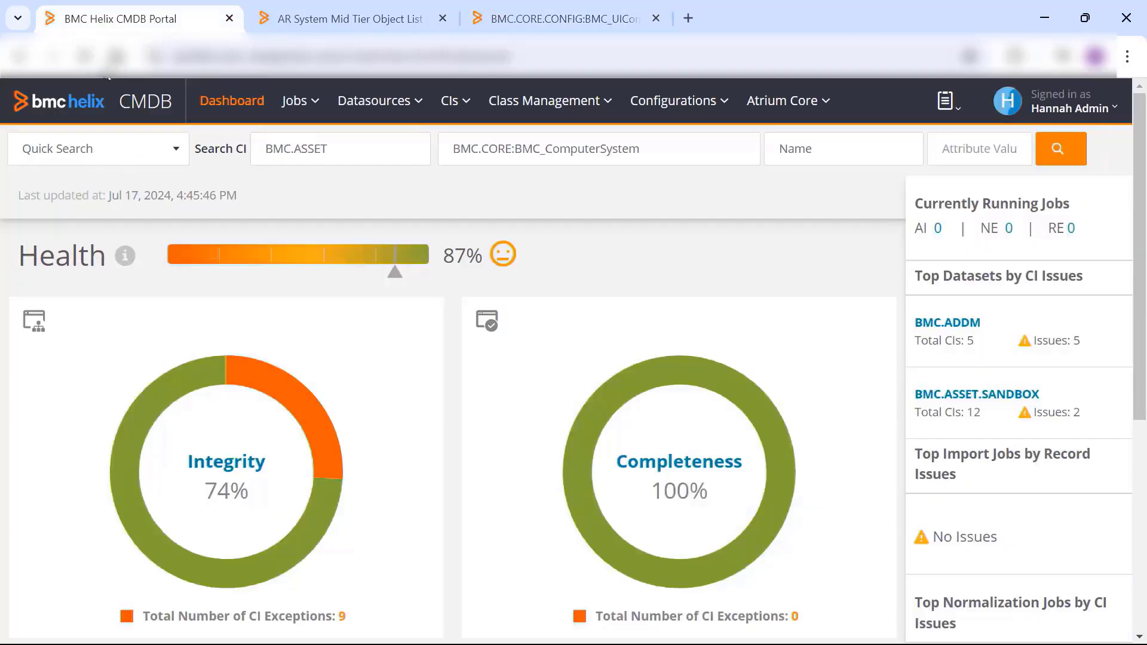
{"action": "left_click", "coordinate": [85, 56]}
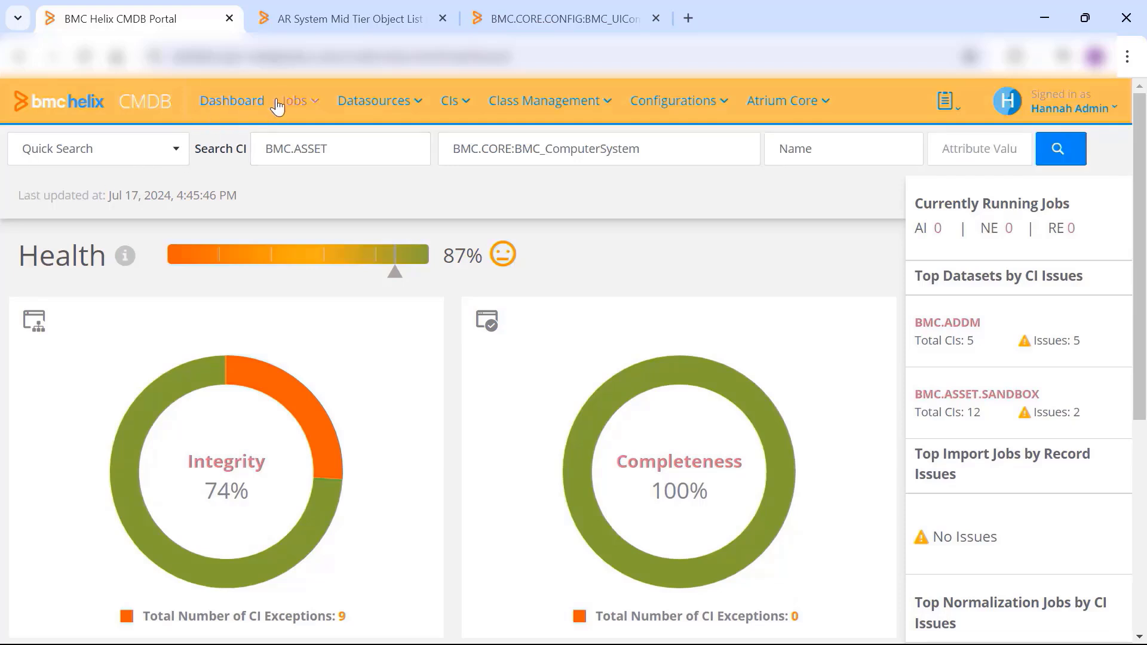
{"action": "left_click", "coordinate": [313, 106]}
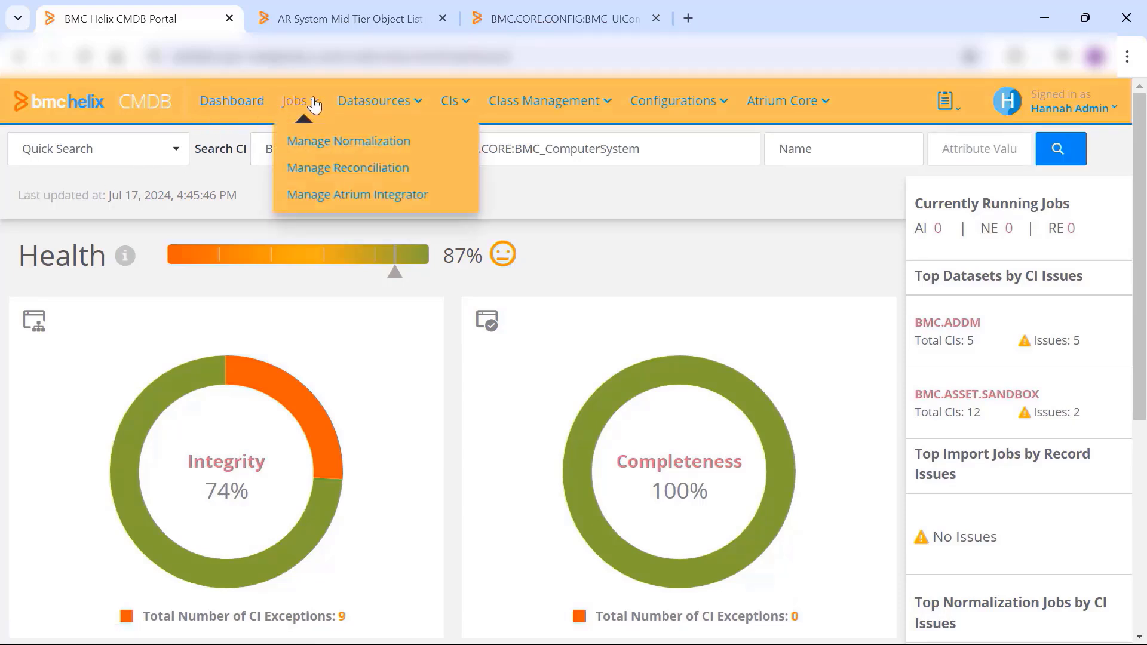
{"action": "left_click", "coordinate": [417, 102]}
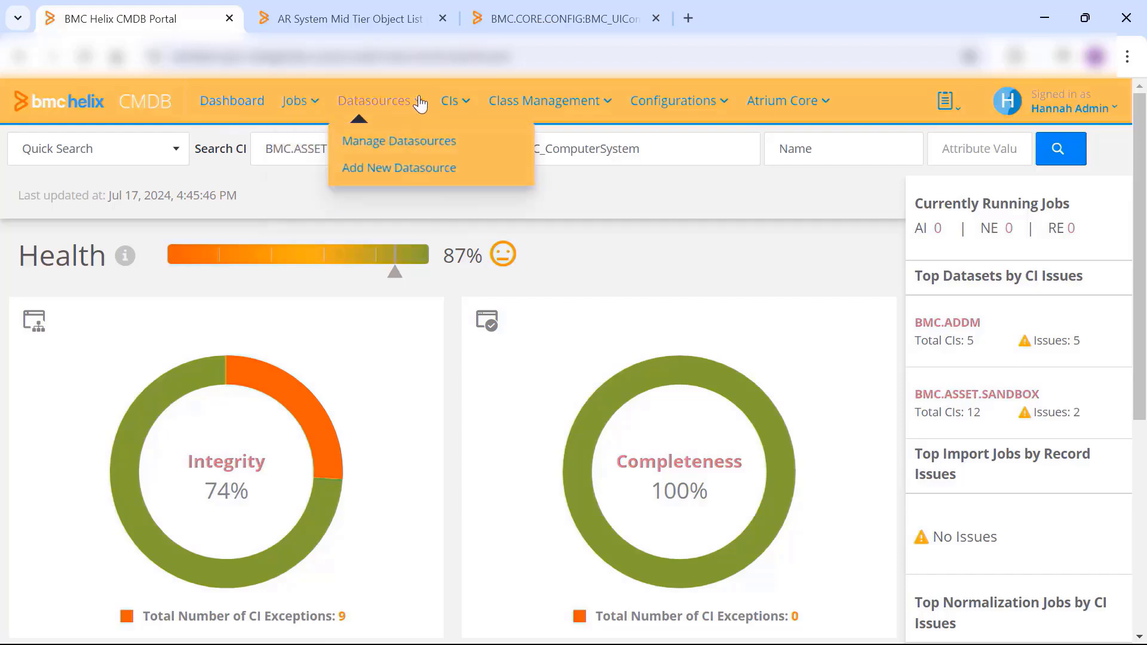
{"action": "left_click", "coordinate": [463, 102]}
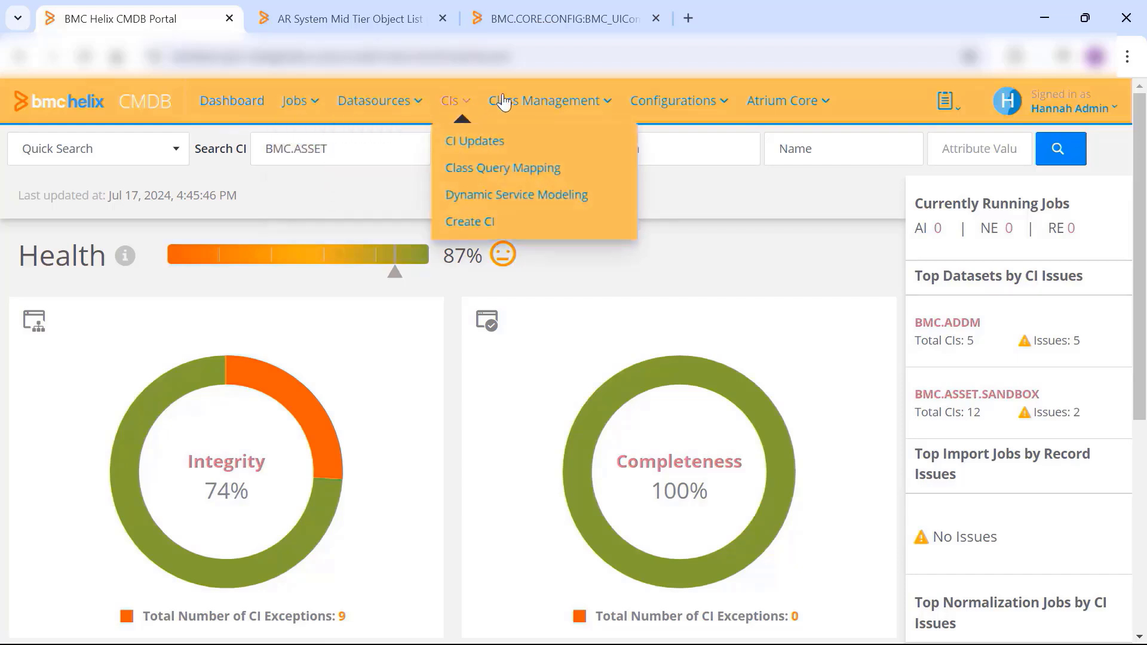
{"action": "left_click", "coordinate": [608, 105]}
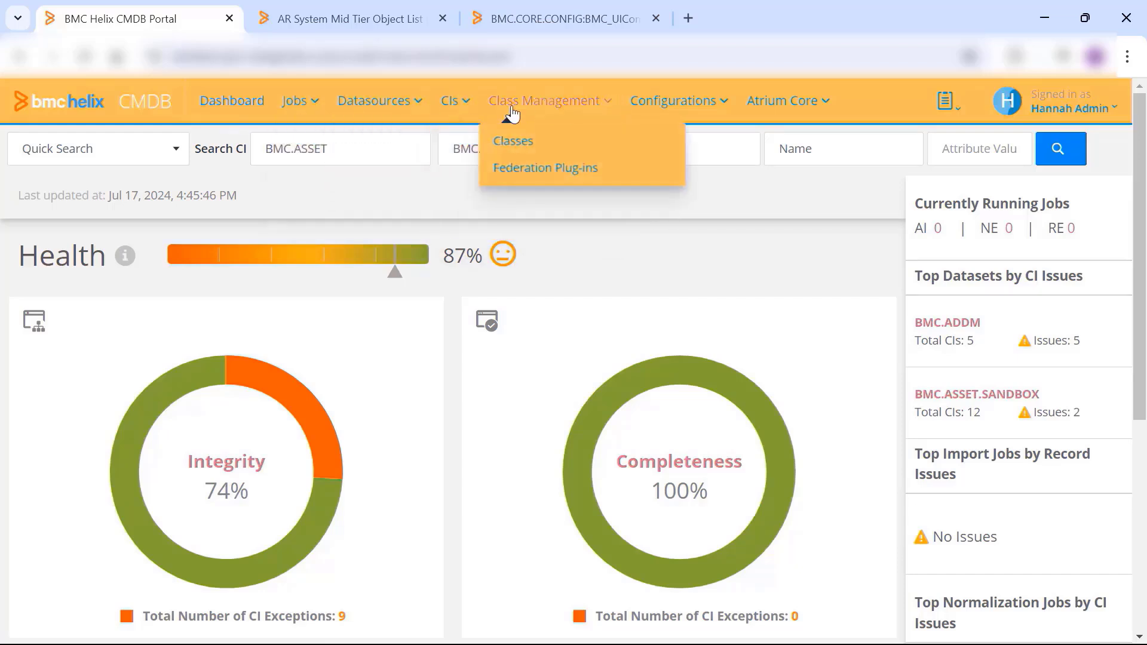
{"action": "left_click", "coordinate": [12, 261]}
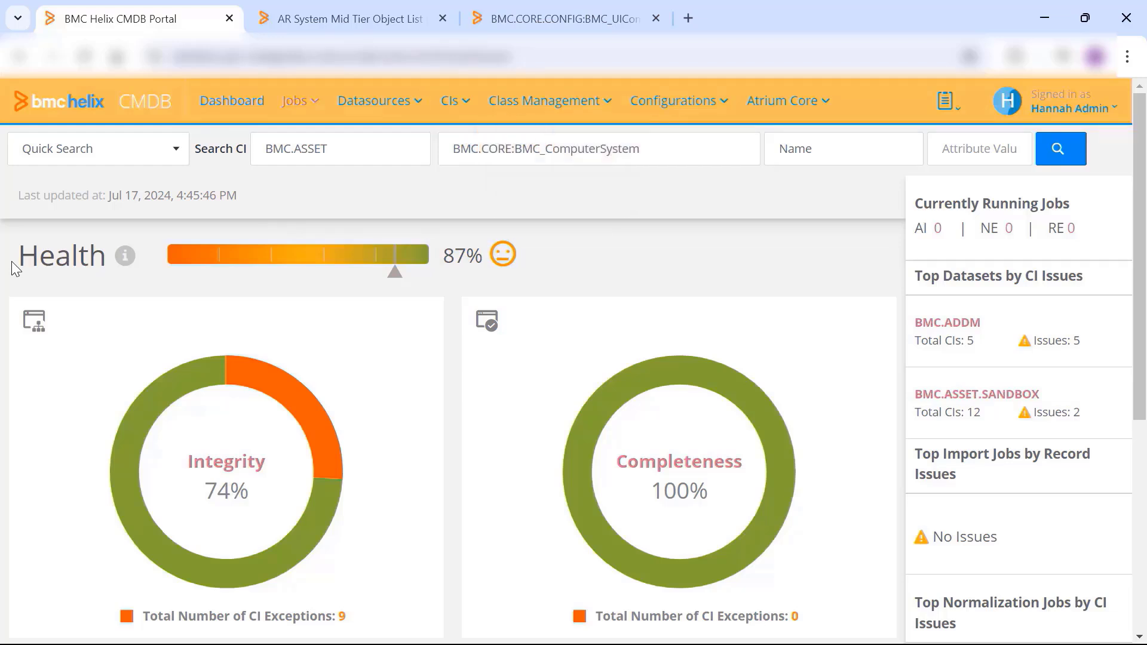